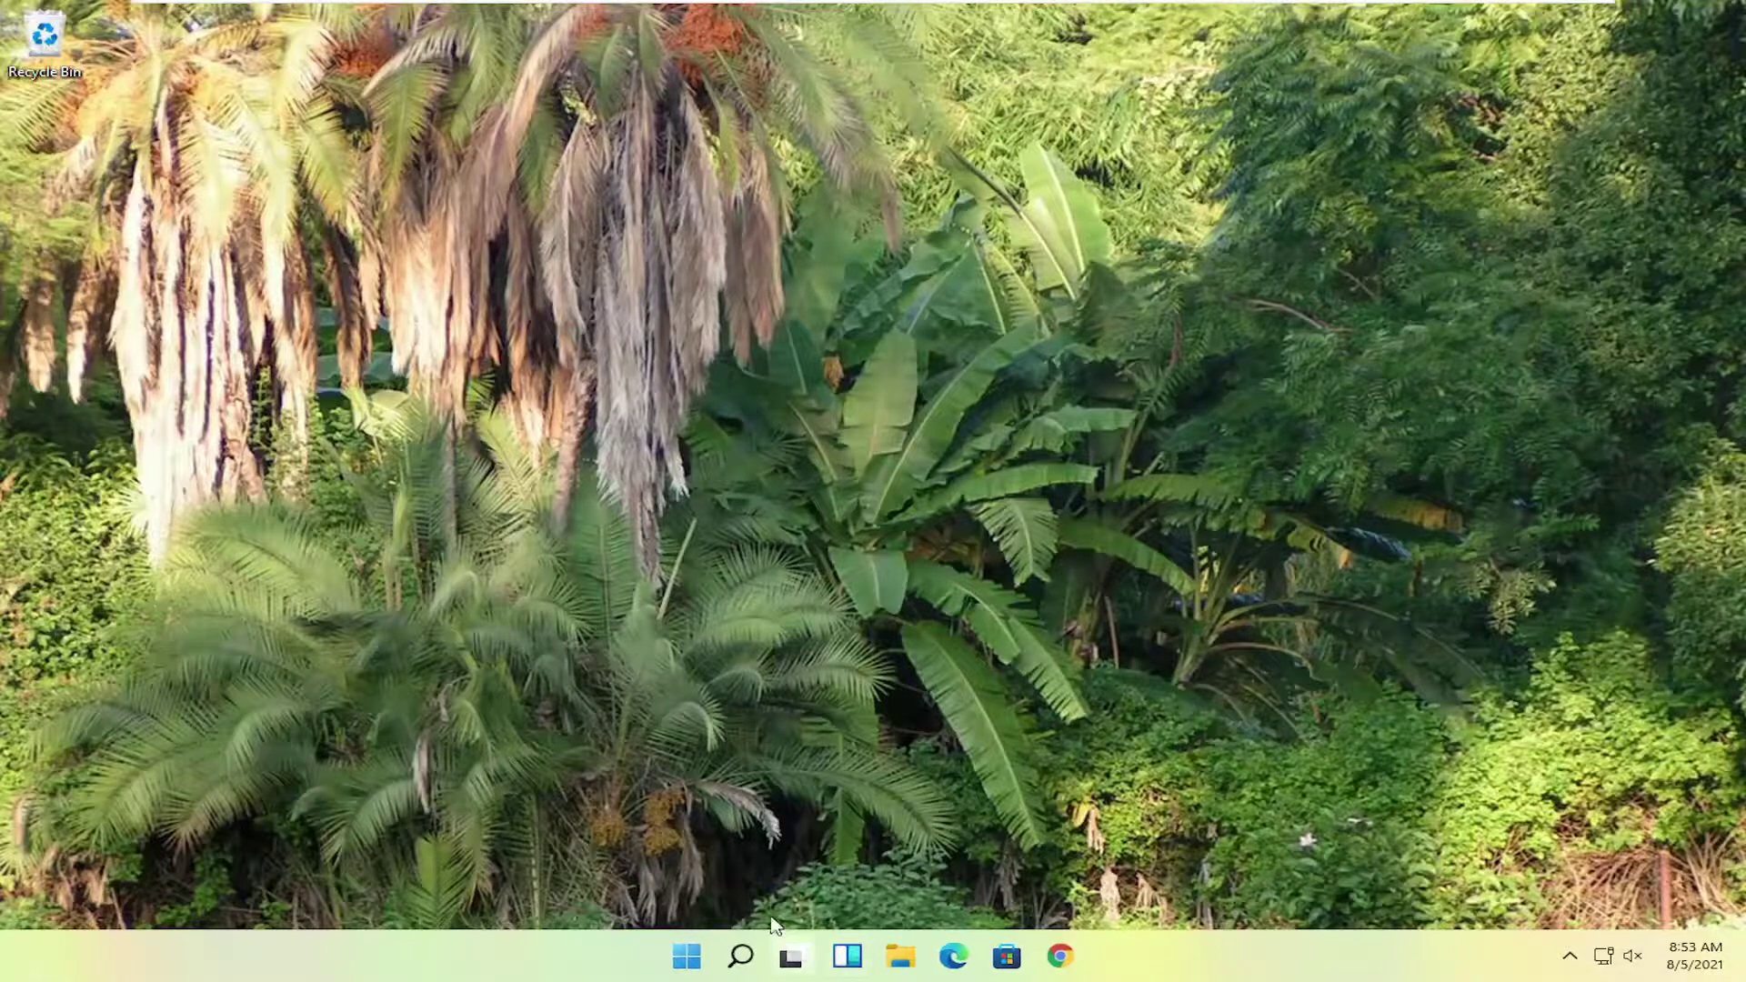
In Personalization > Colors, switch transparency effects off and back on, then close Settings.
{"action": "left_click", "coordinate": [741, 960]}
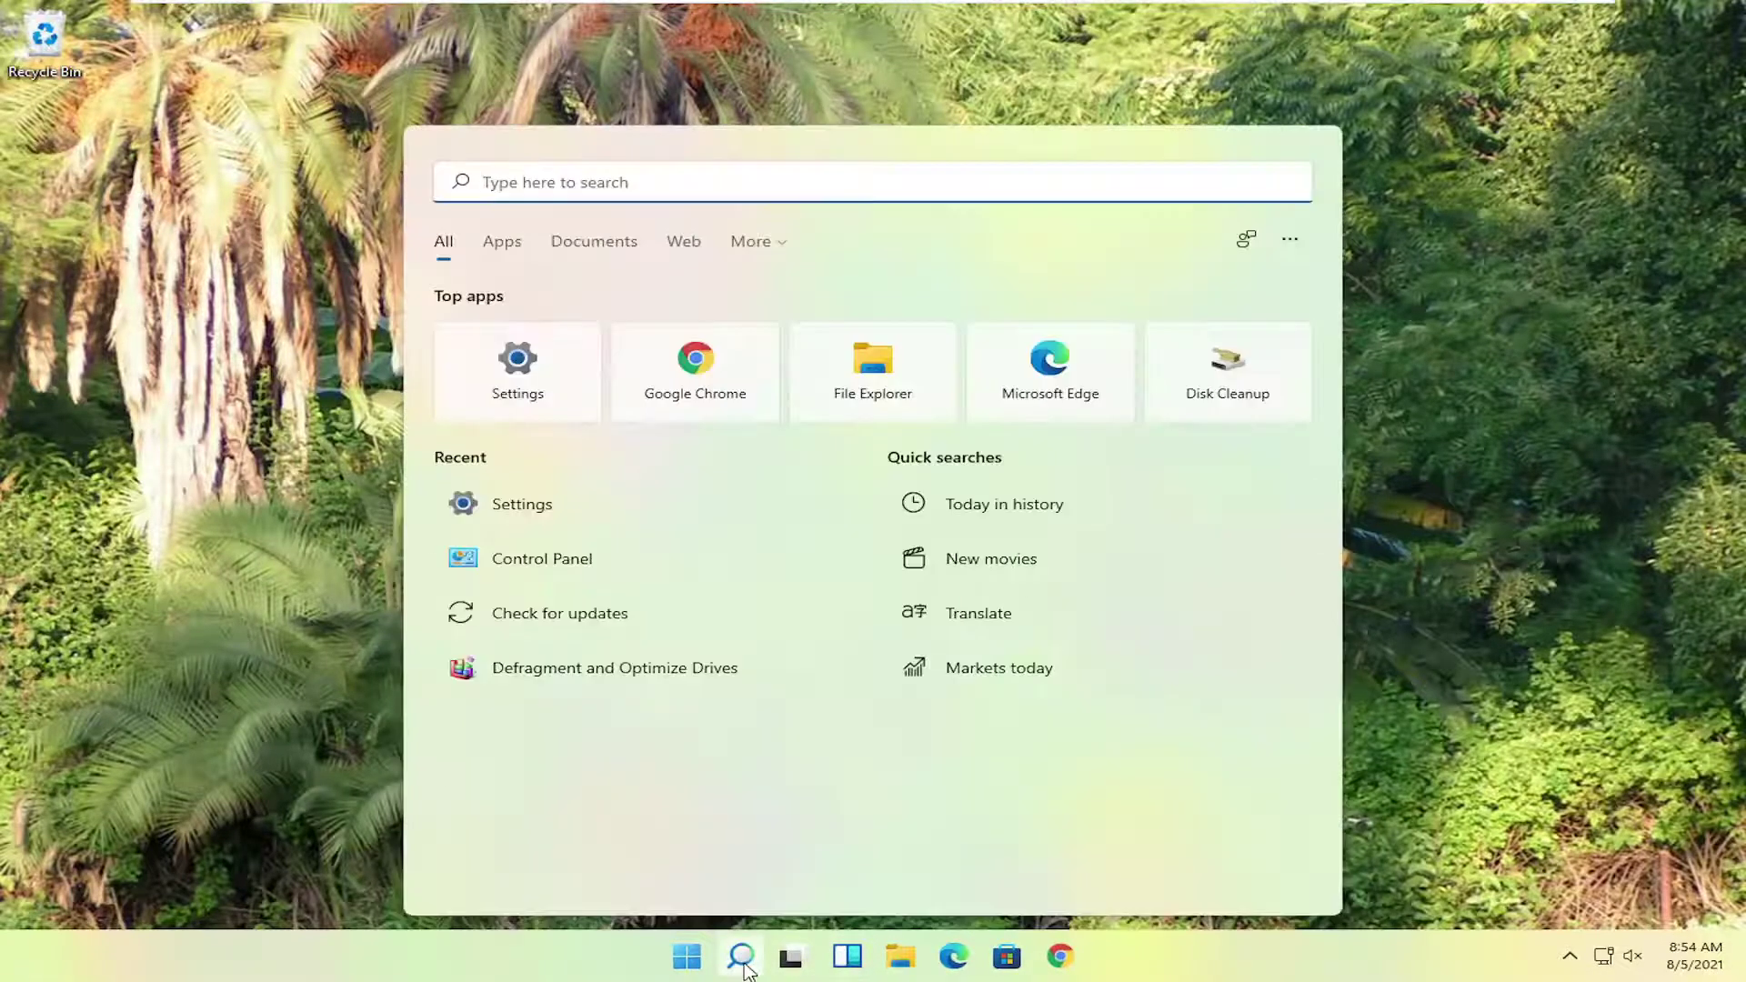
{"action": "type", "text": "personalizatio"}
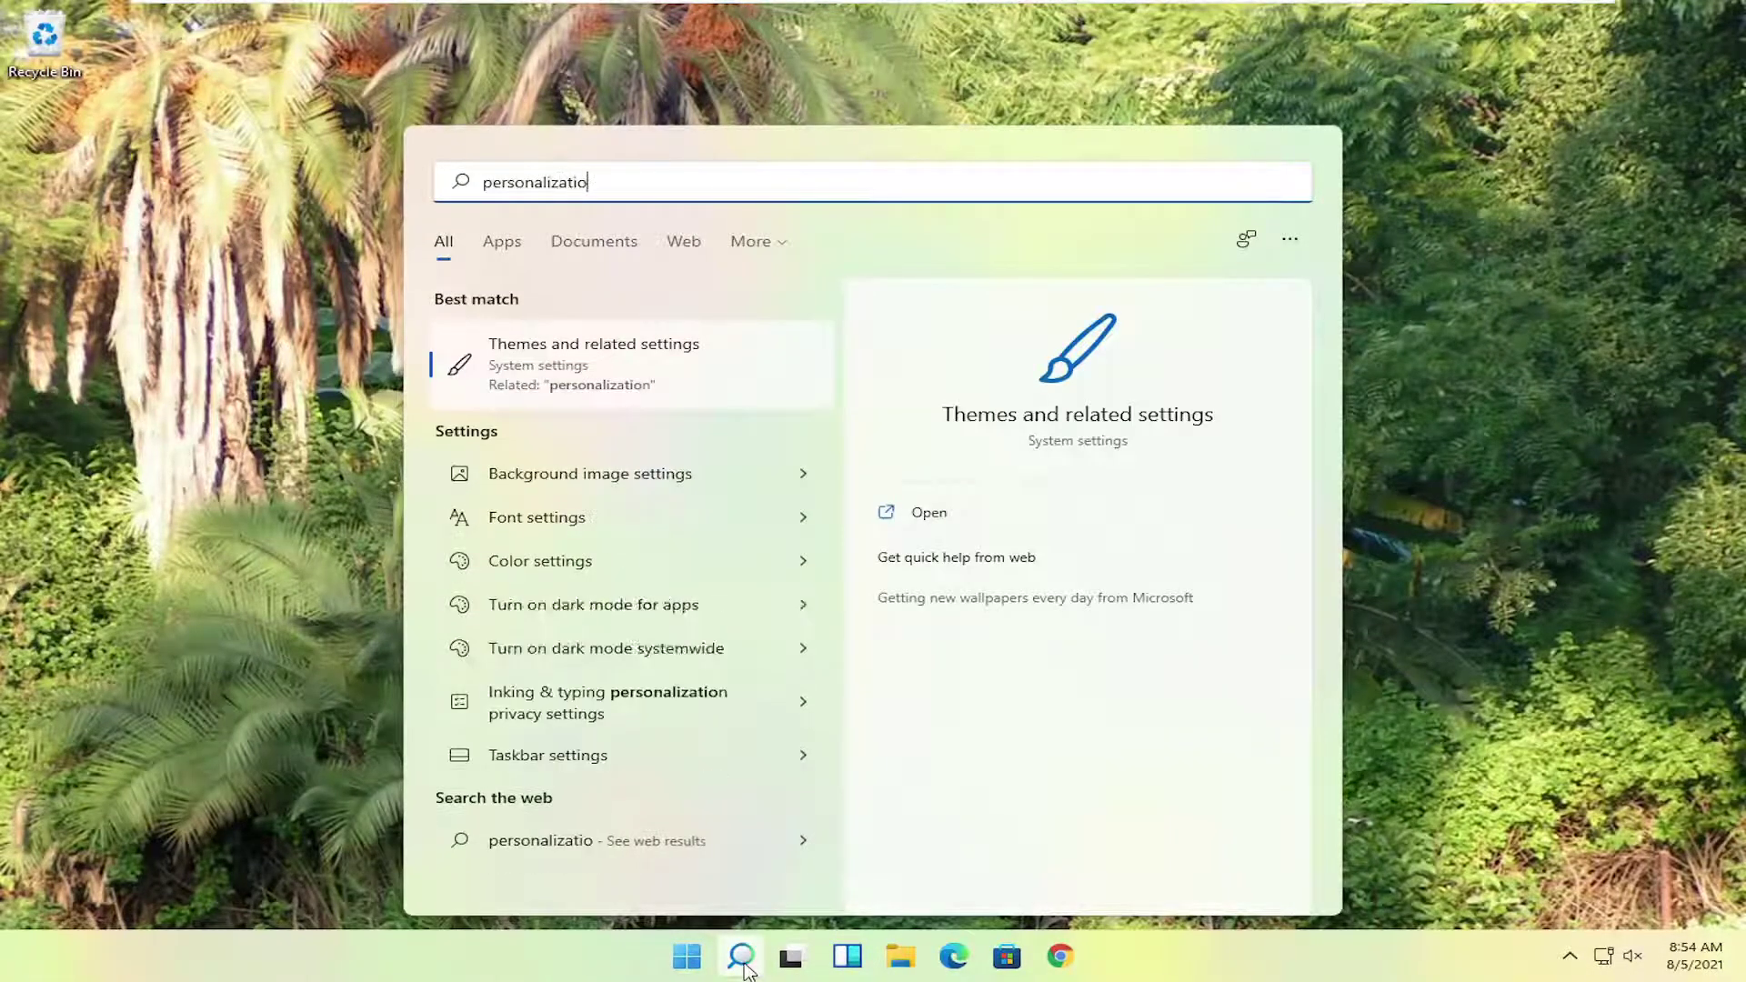
{"action": "type", "text": "n"}
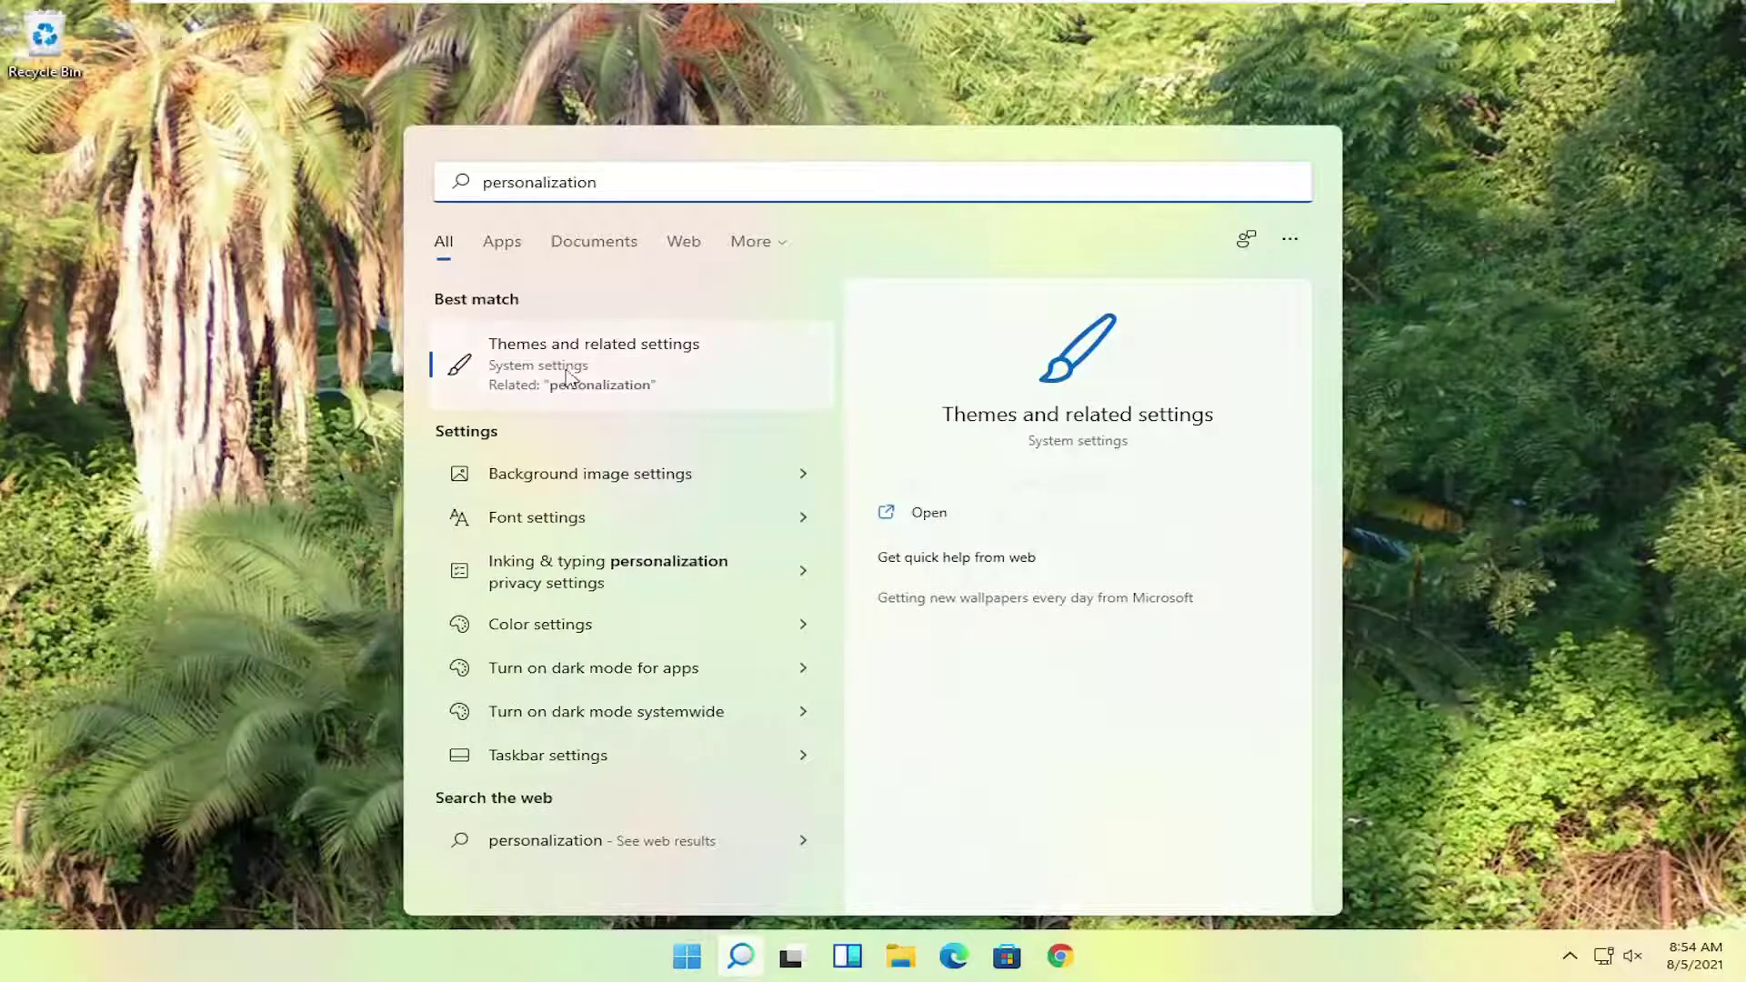
{"action": "left_click", "coordinate": [589, 375]}
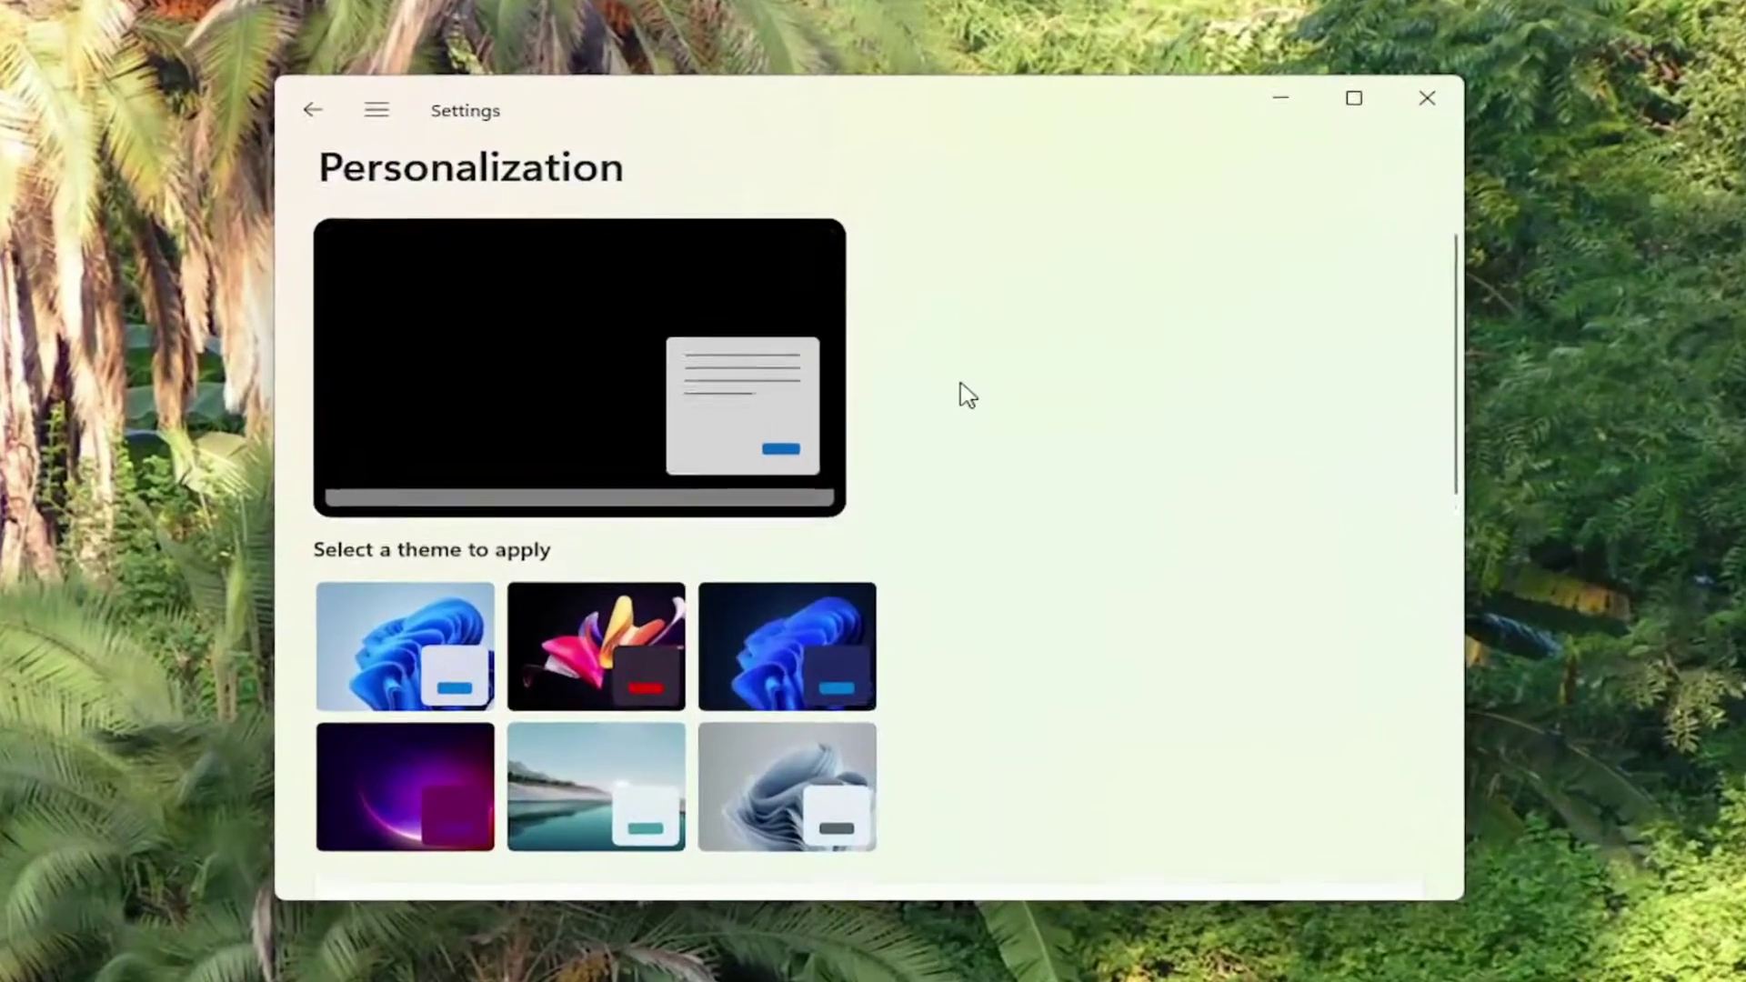
{"action": "scroll", "coordinate": [967, 394], "scroll_direction": "down", "scroll_amount": 3}
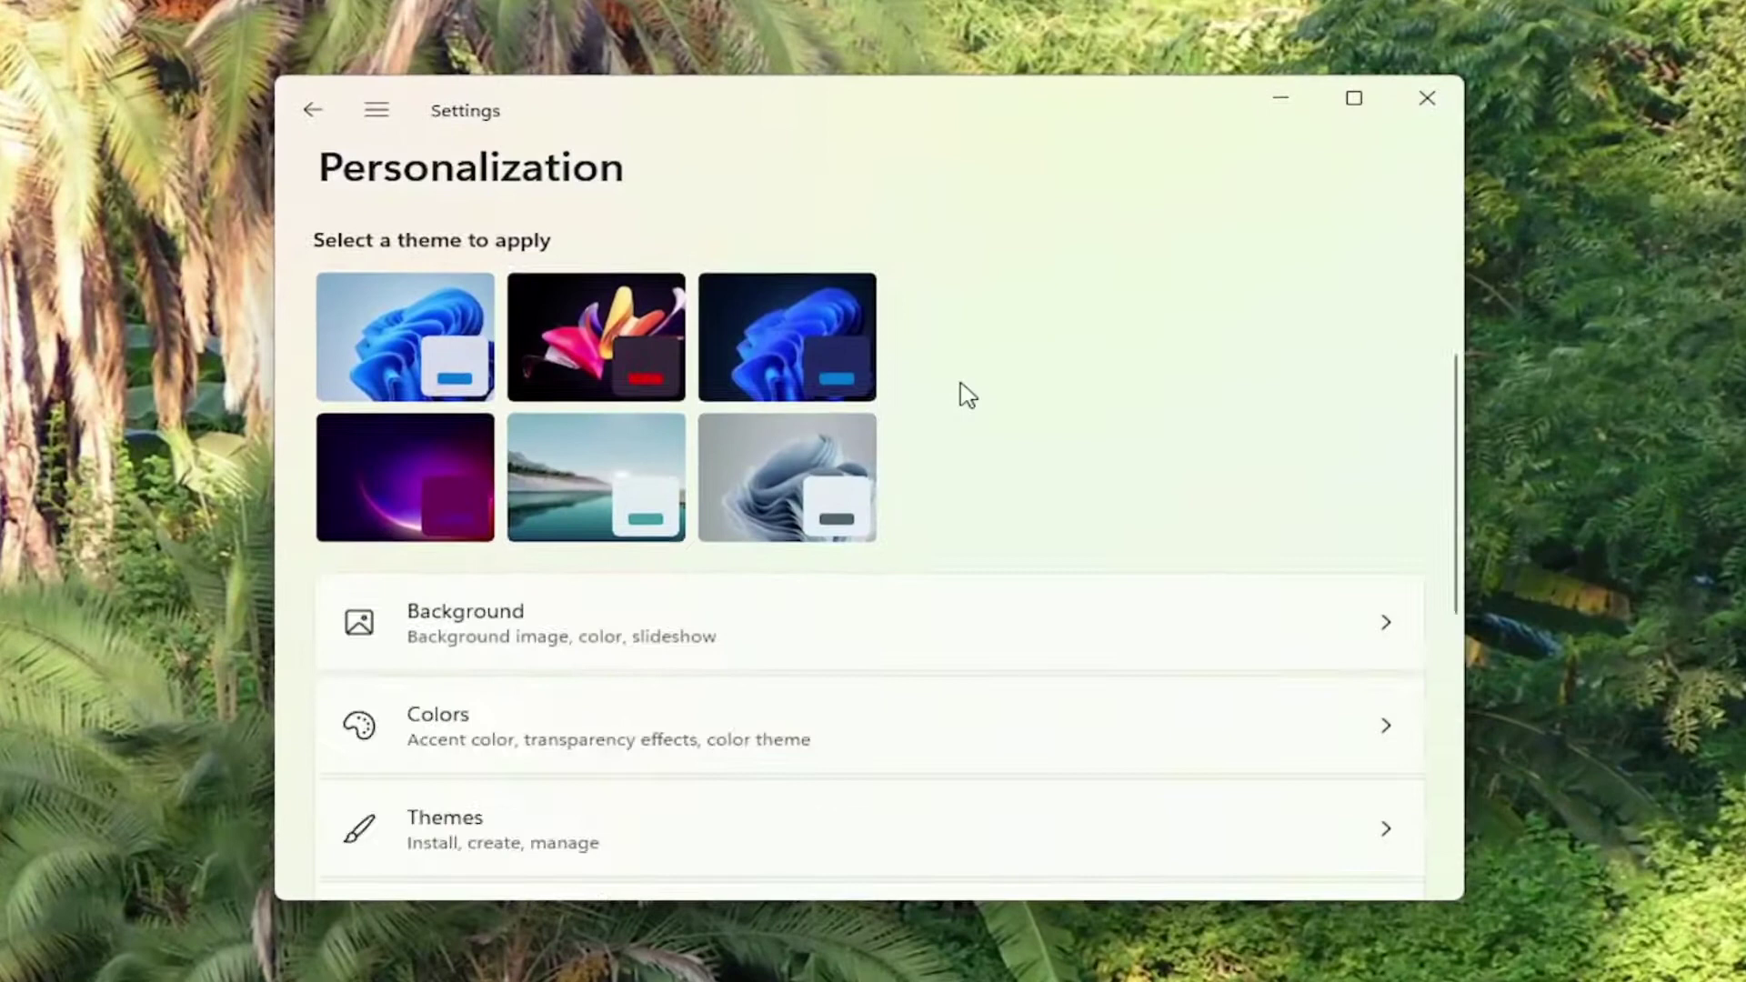
{"action": "scroll", "coordinate": [968, 395], "scroll_direction": "down", "scroll_amount": 2}
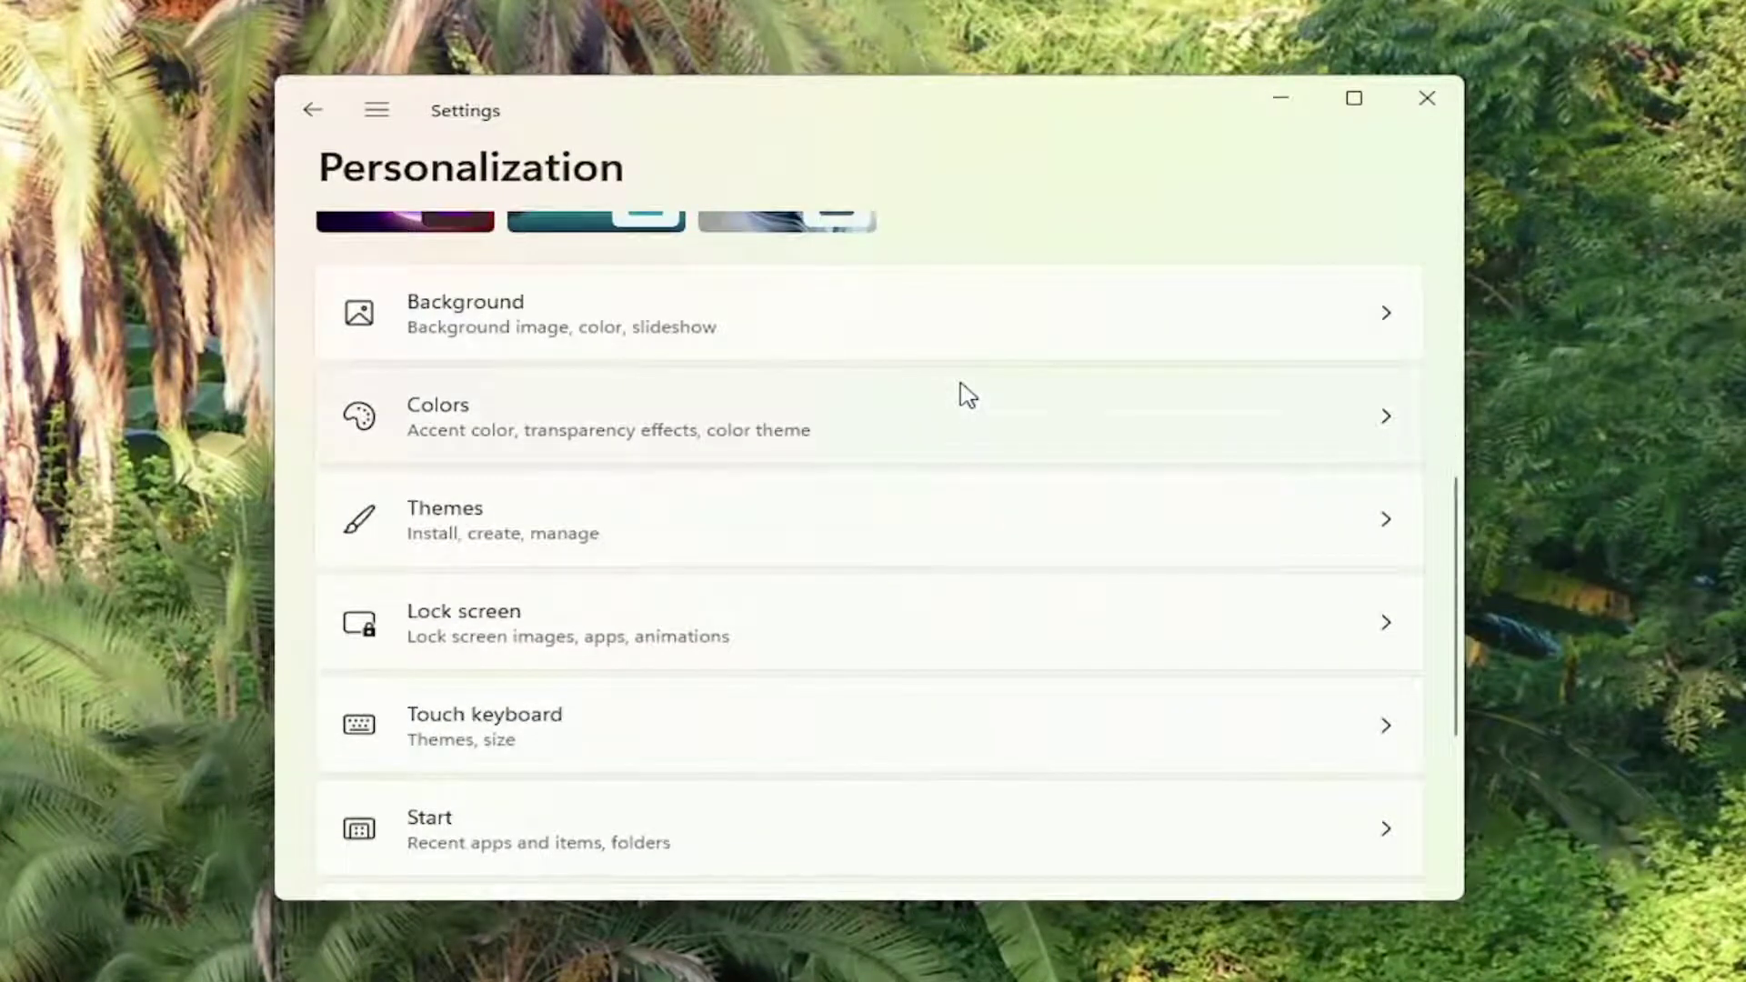
{"action": "left_click", "coordinate": [575, 435]}
{"action": "scroll", "coordinate": [569, 421], "scroll_direction": "down", "scroll_amount": 1}
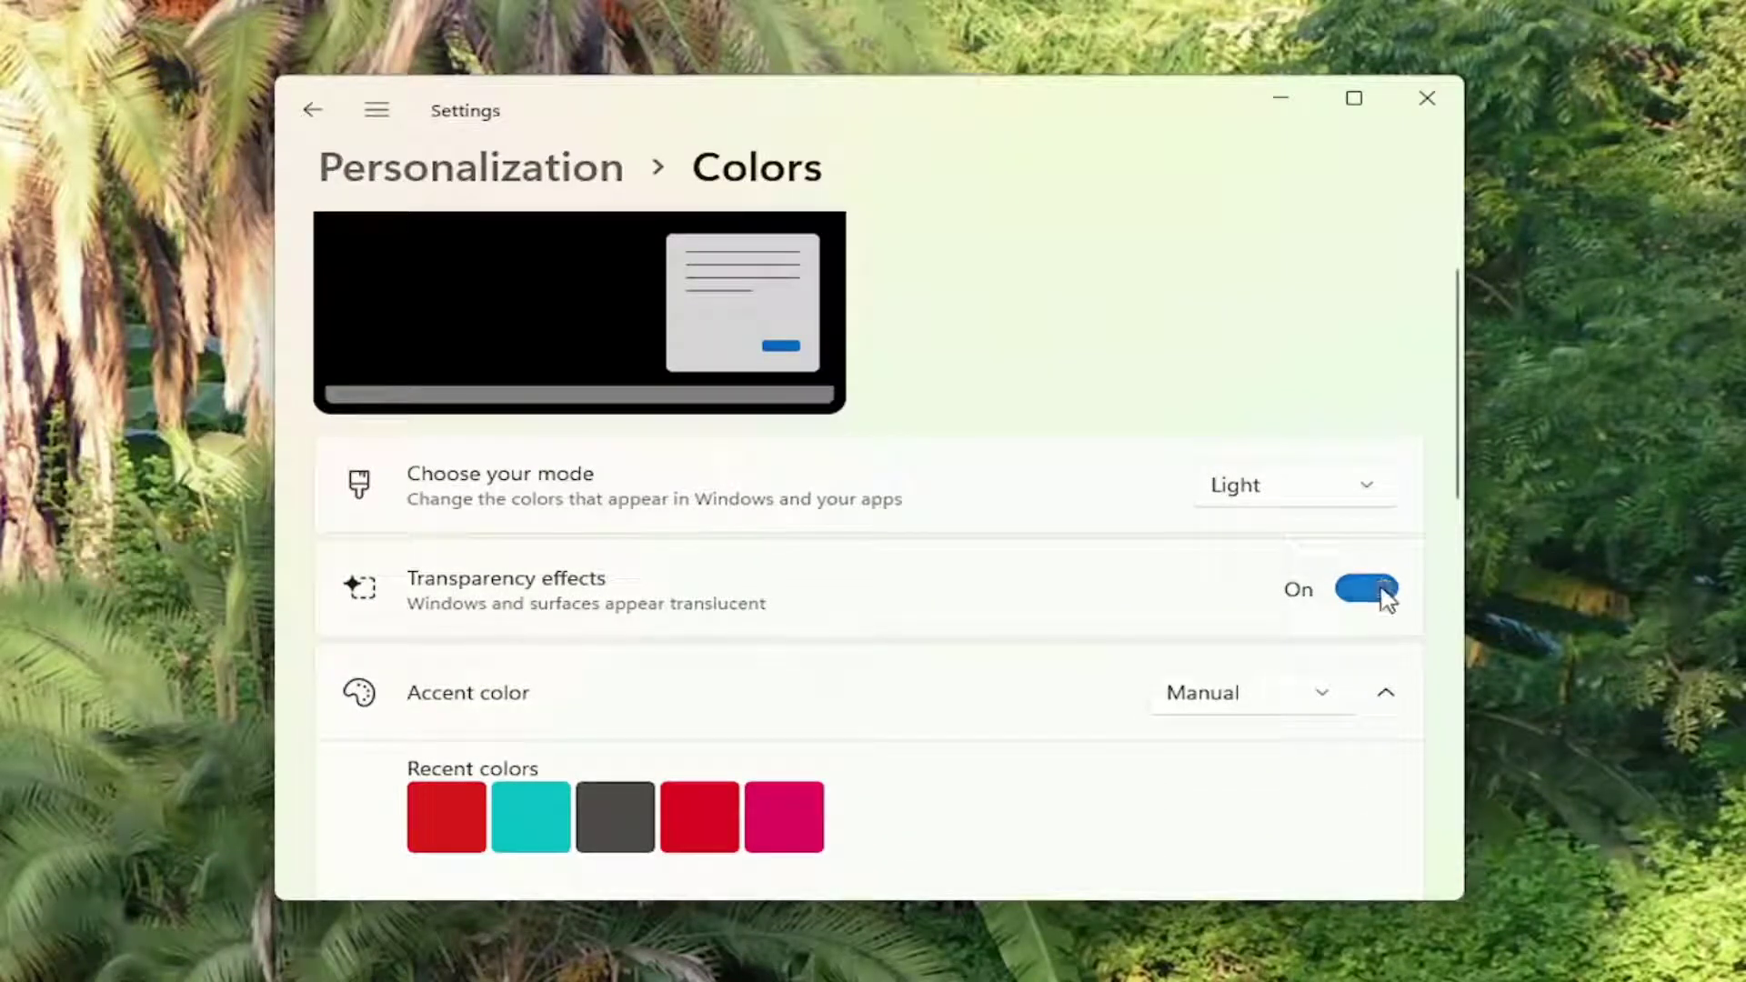
{"action": "left_click", "coordinate": [1386, 590]}
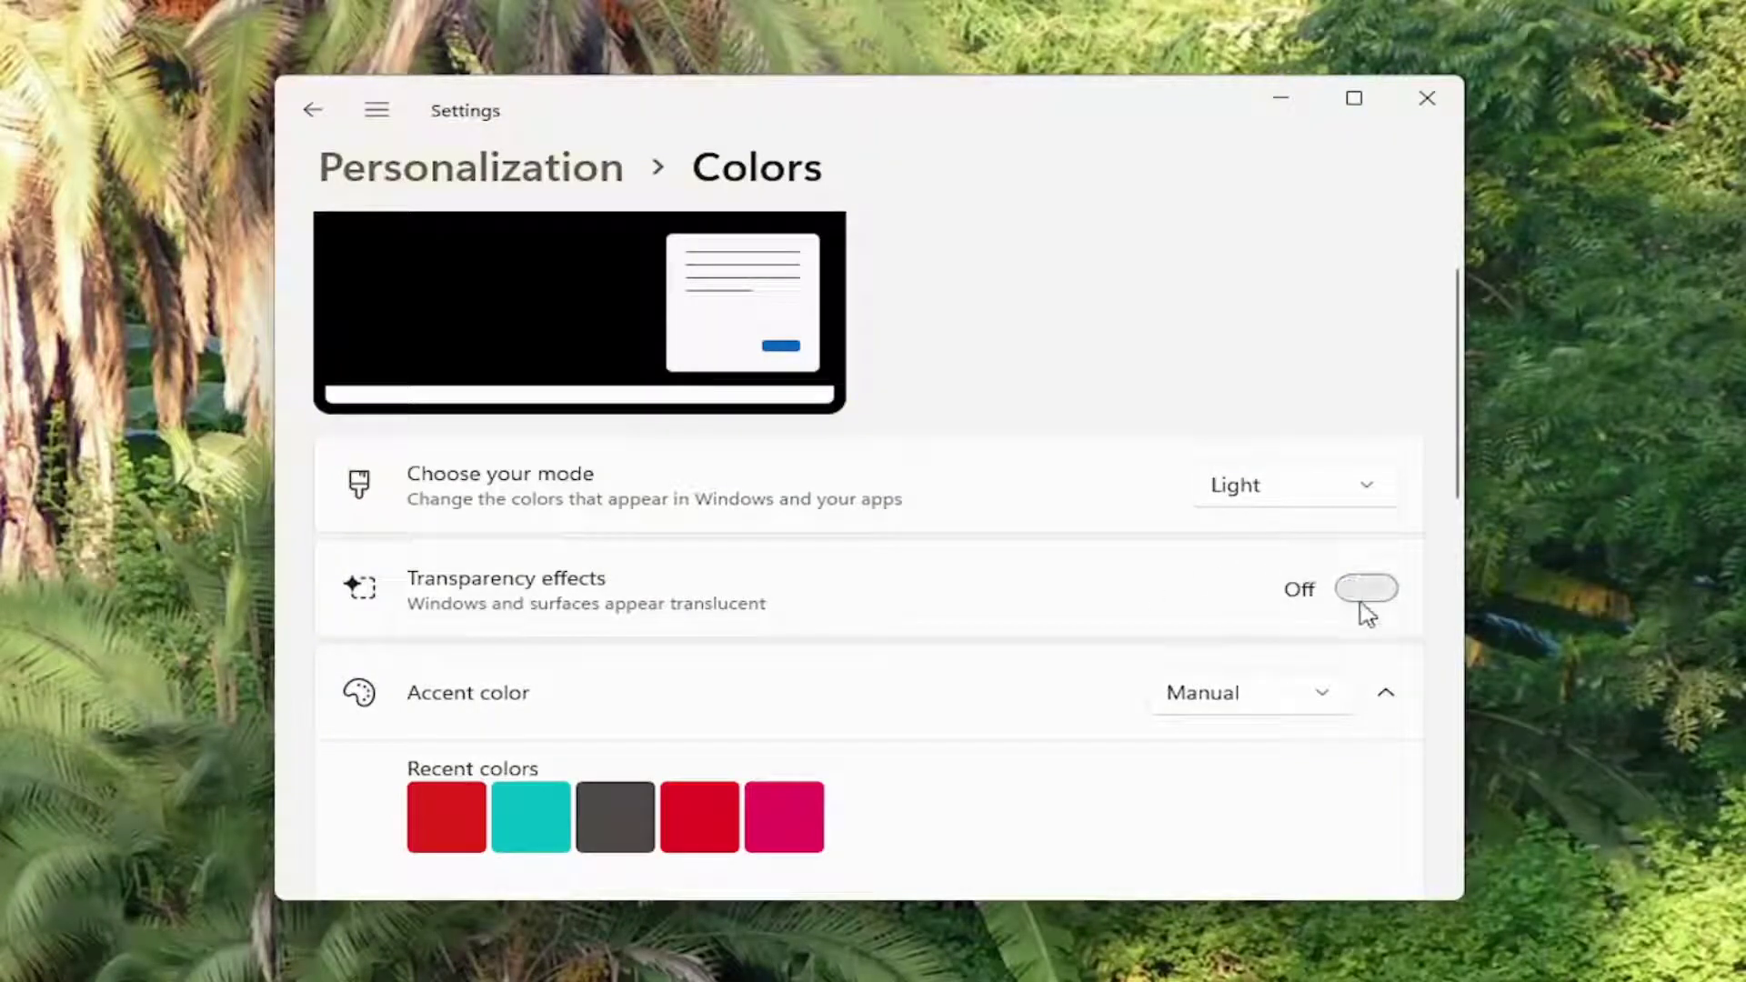
{"action": "left_click", "coordinate": [1365, 589]}
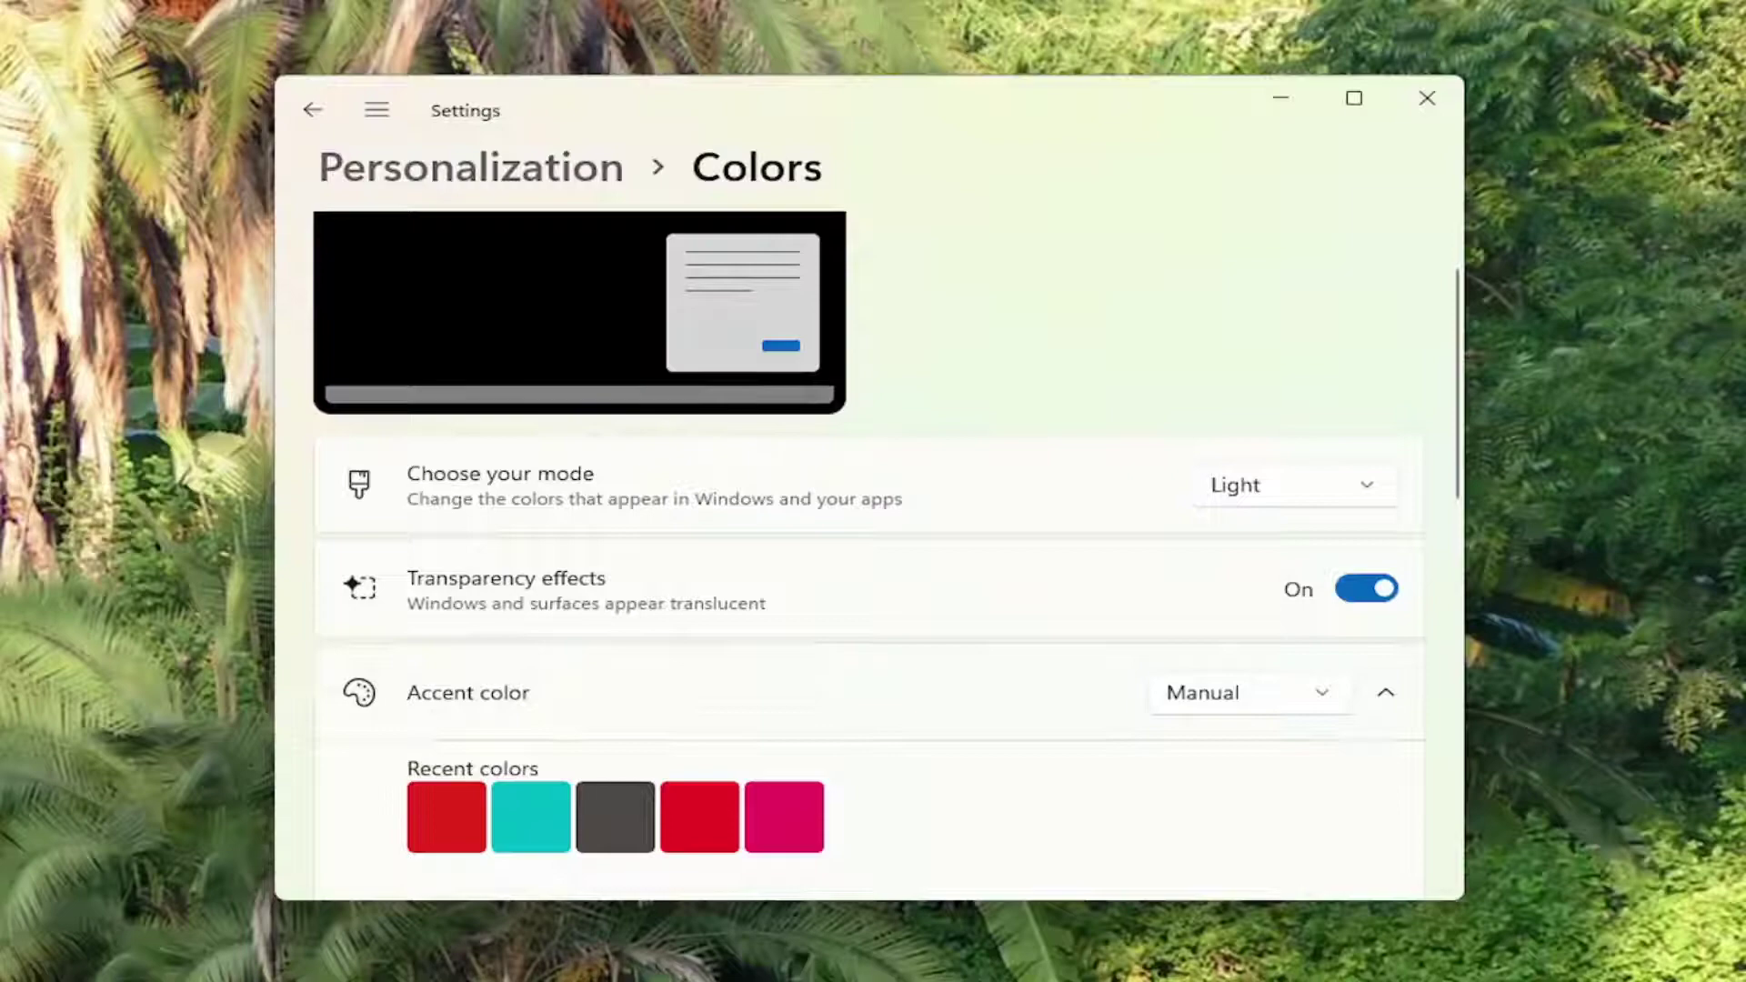
{"action": "left_click", "coordinate": [1427, 99]}
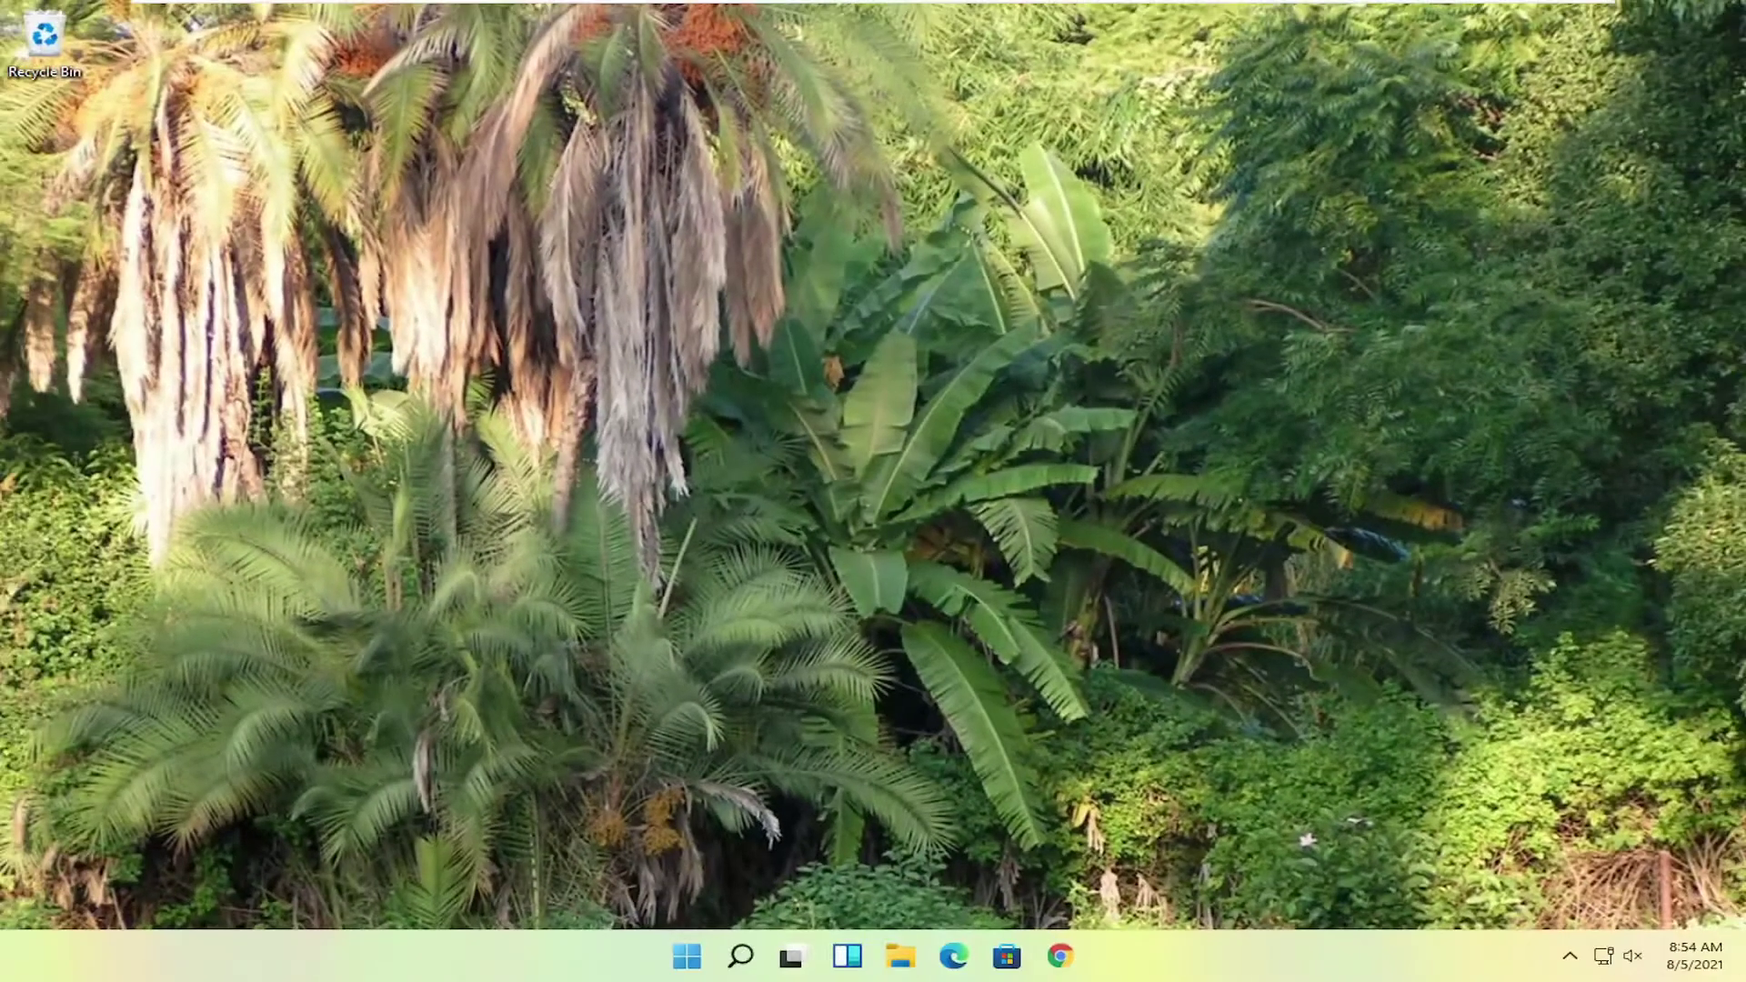
Run Disk Cleanup on C: with system files included and permanently delete the checked files.
{"action": "left_click", "coordinate": [741, 955]}
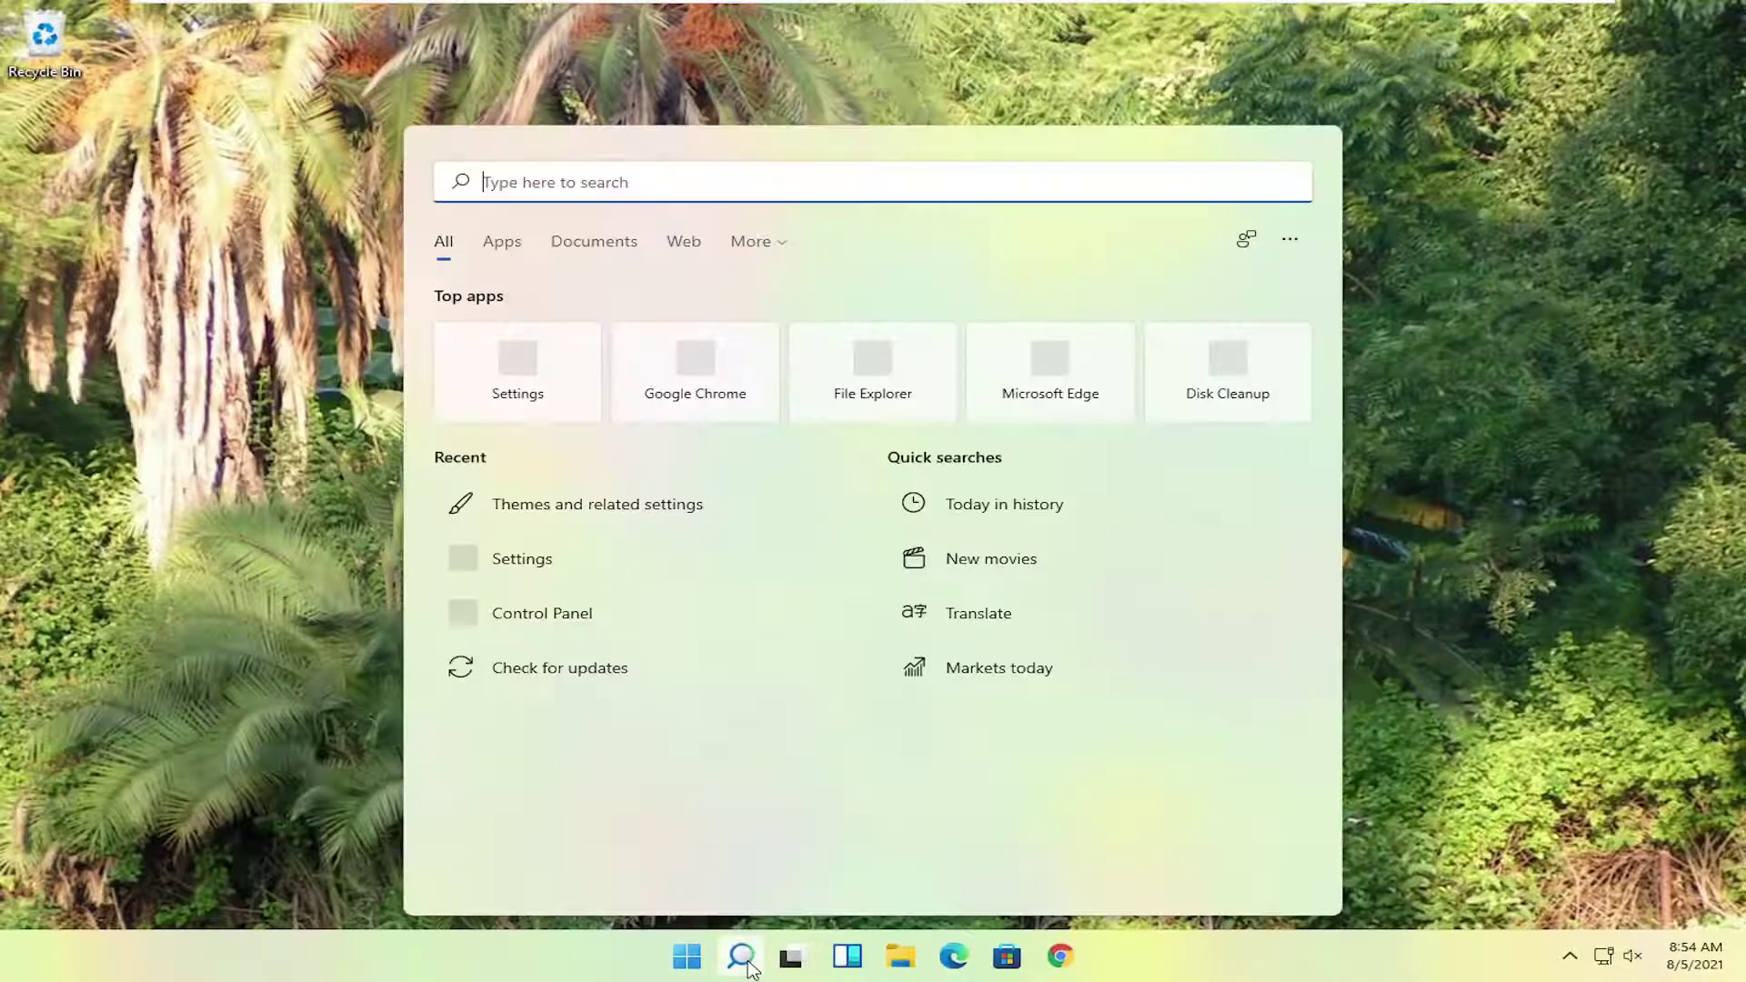
{"action": "type", "text": "dis"}
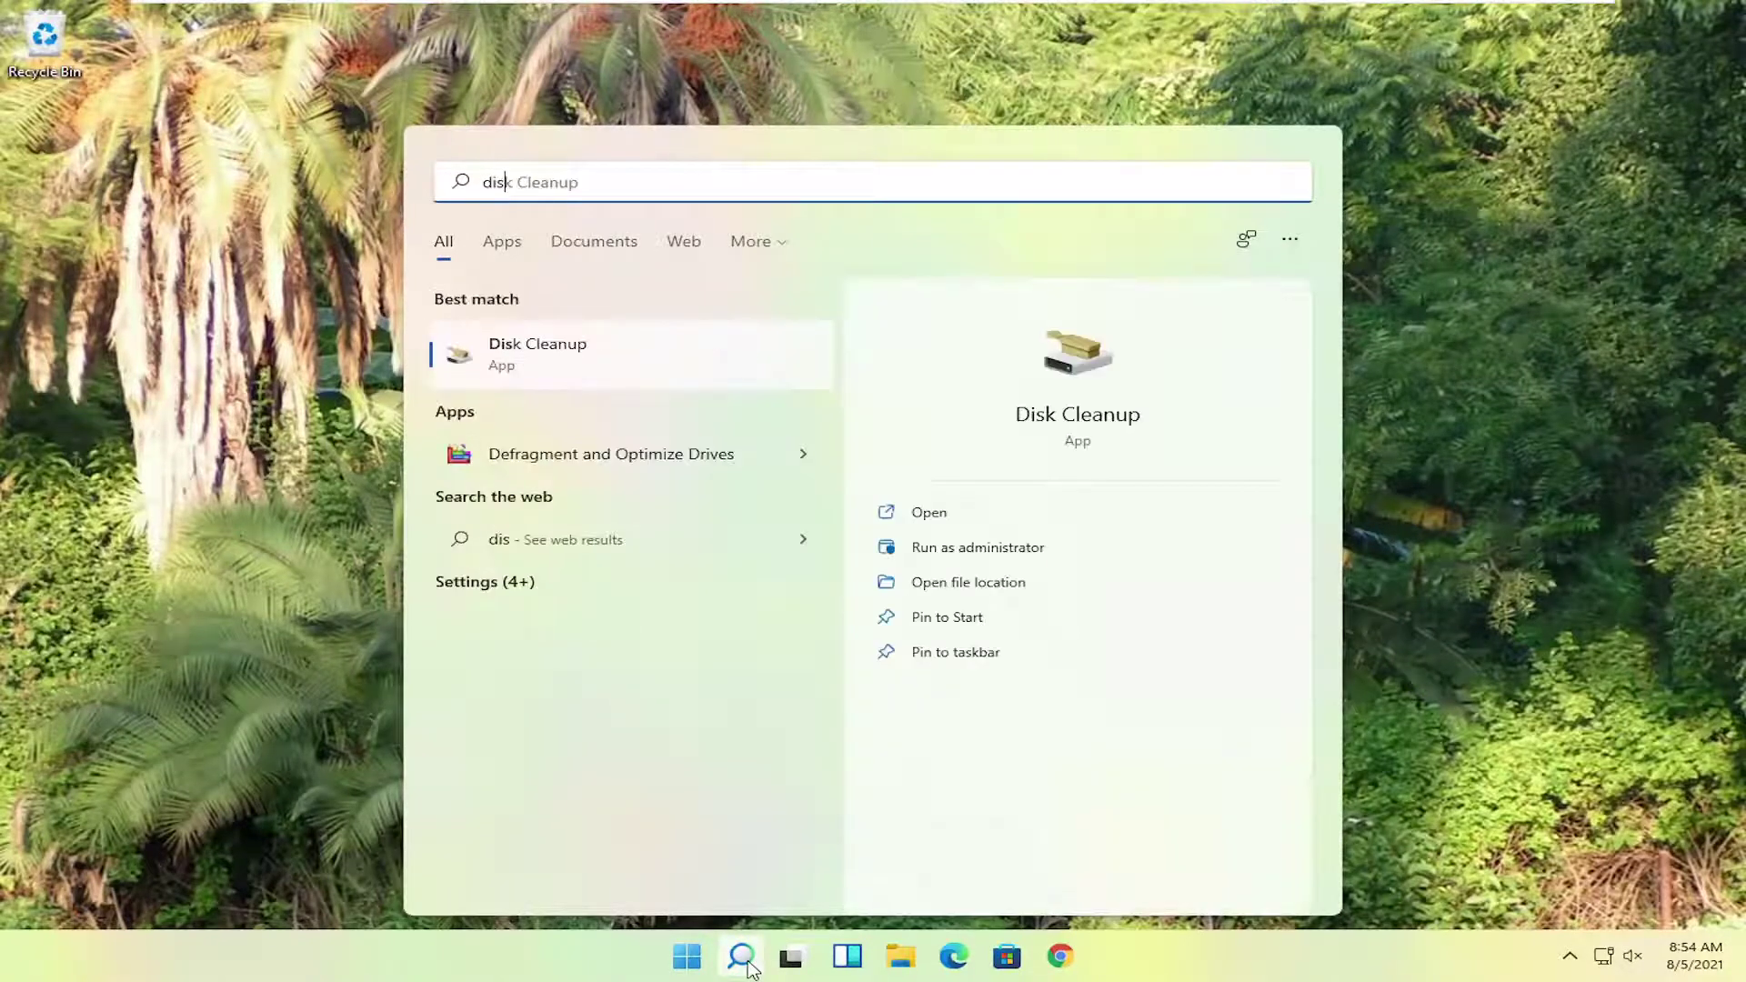
{"action": "left_click", "coordinate": [558, 363]}
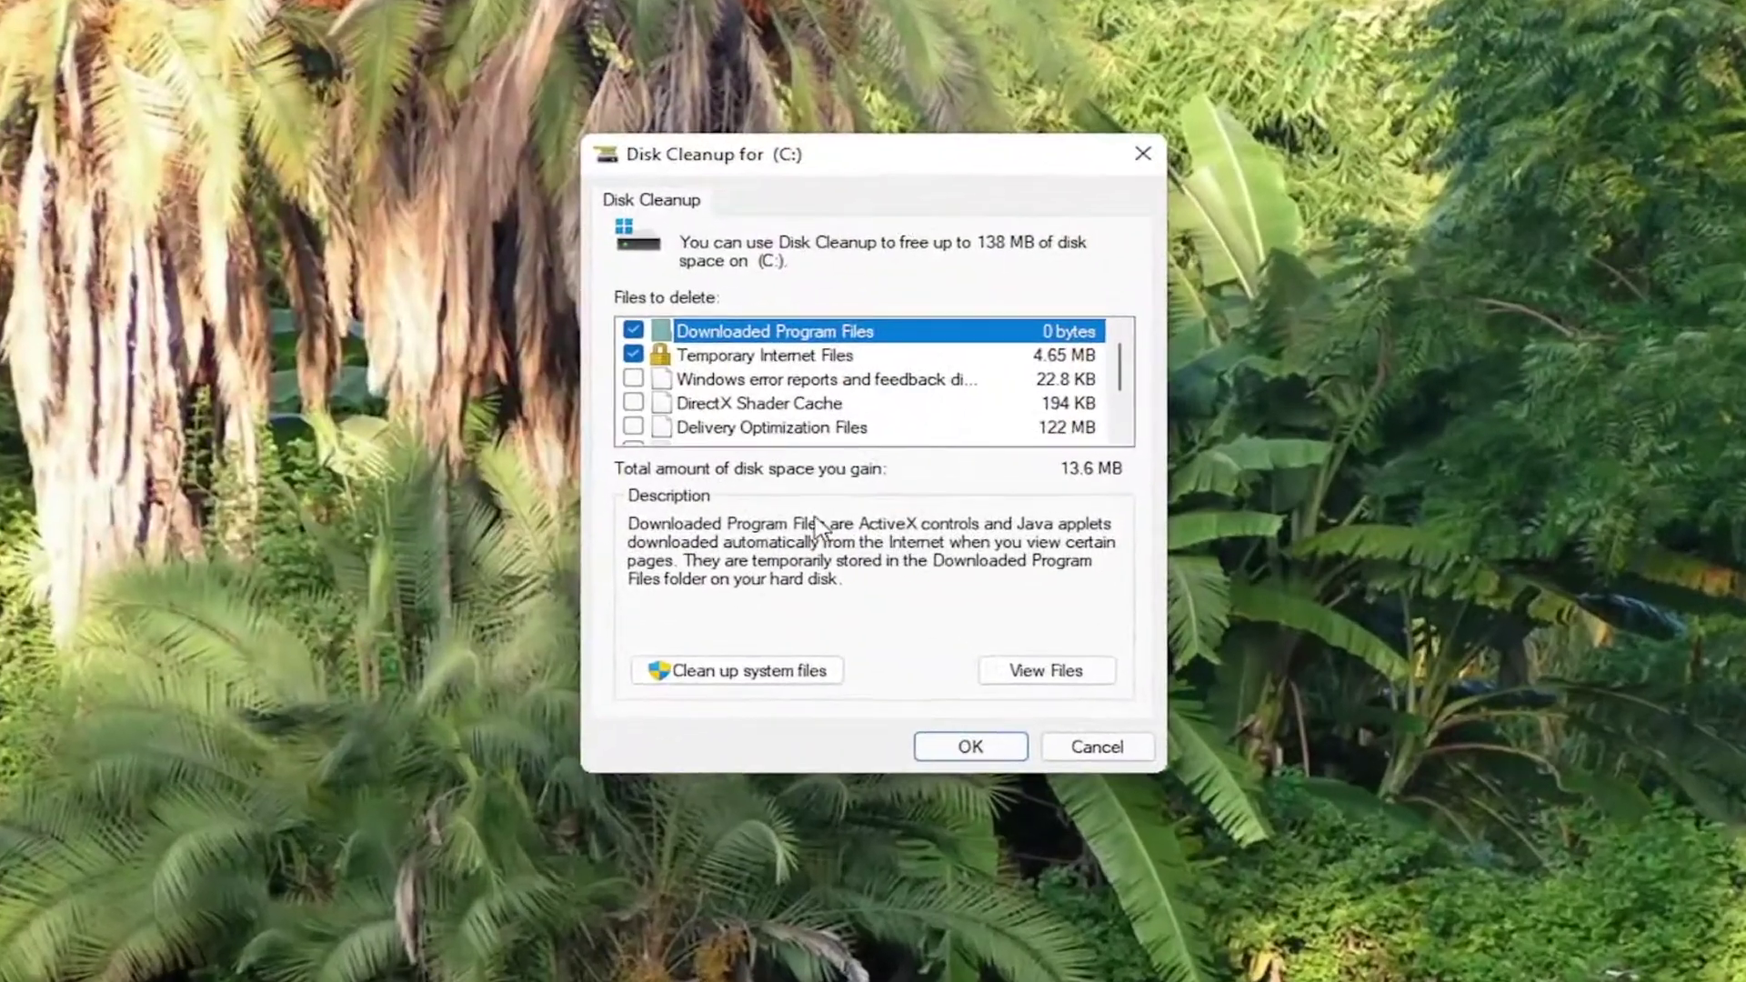
{"action": "left_click", "coordinate": [764, 672]}
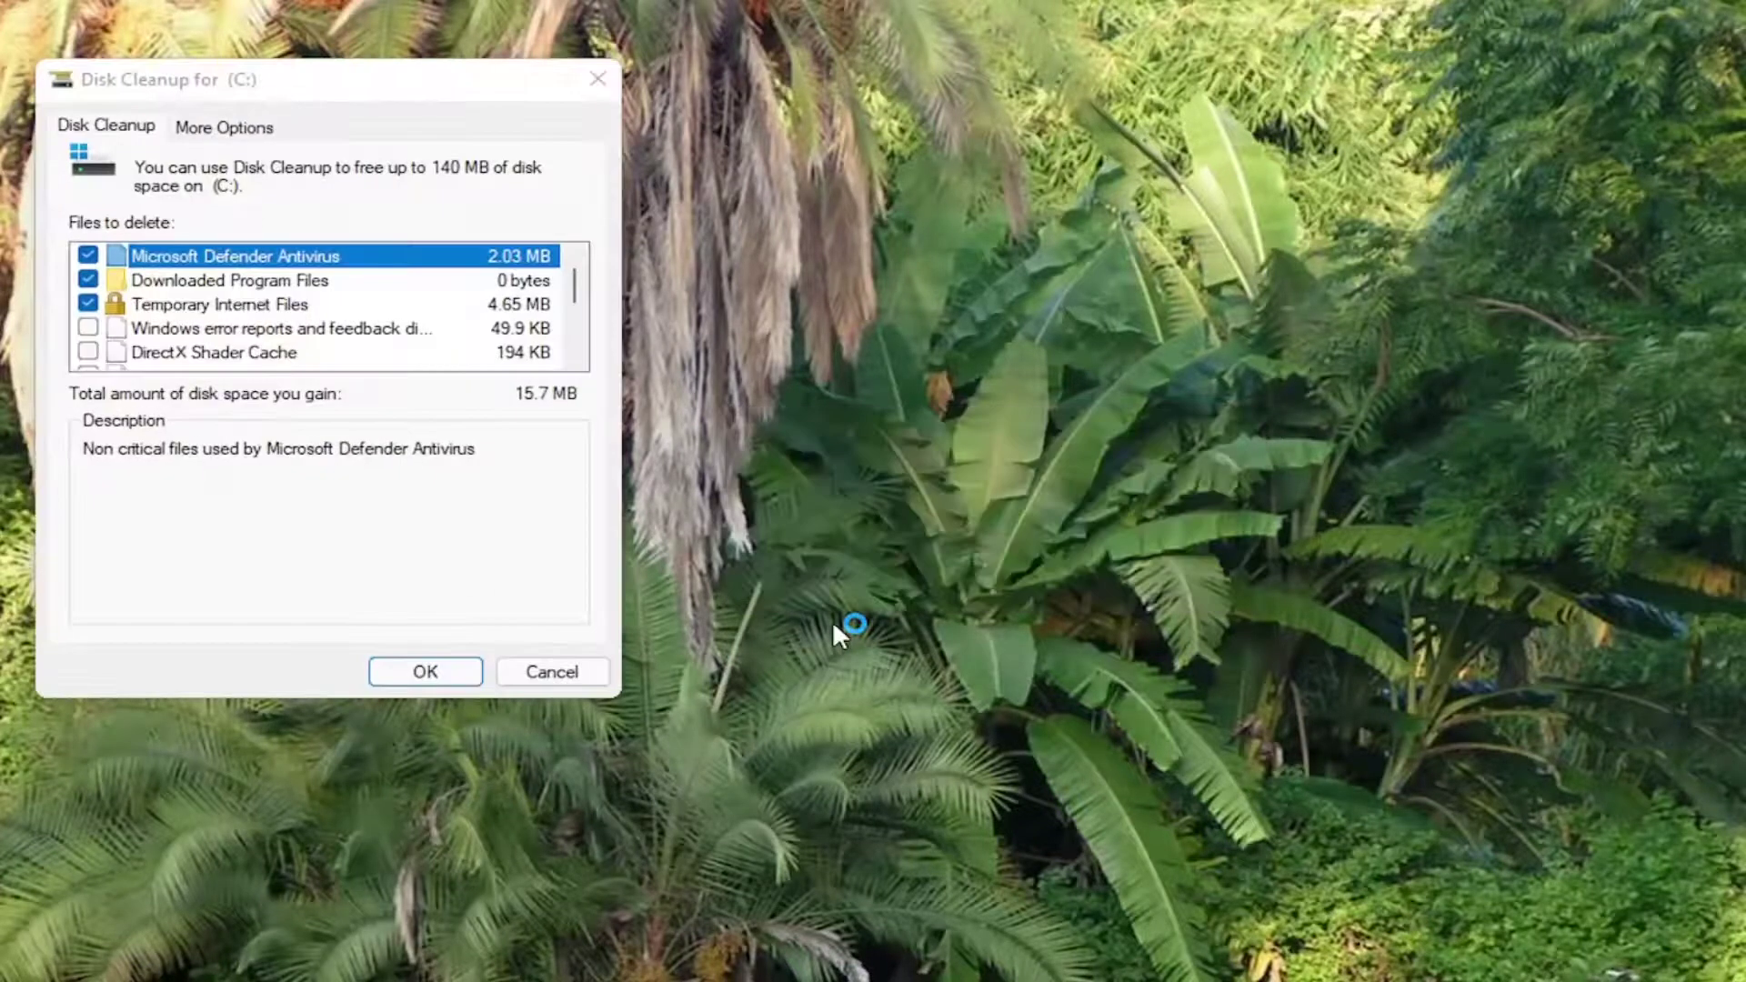
{"action": "left_click_drag", "start_coordinate": [362, 88], "coordinate": [1006, 216]}
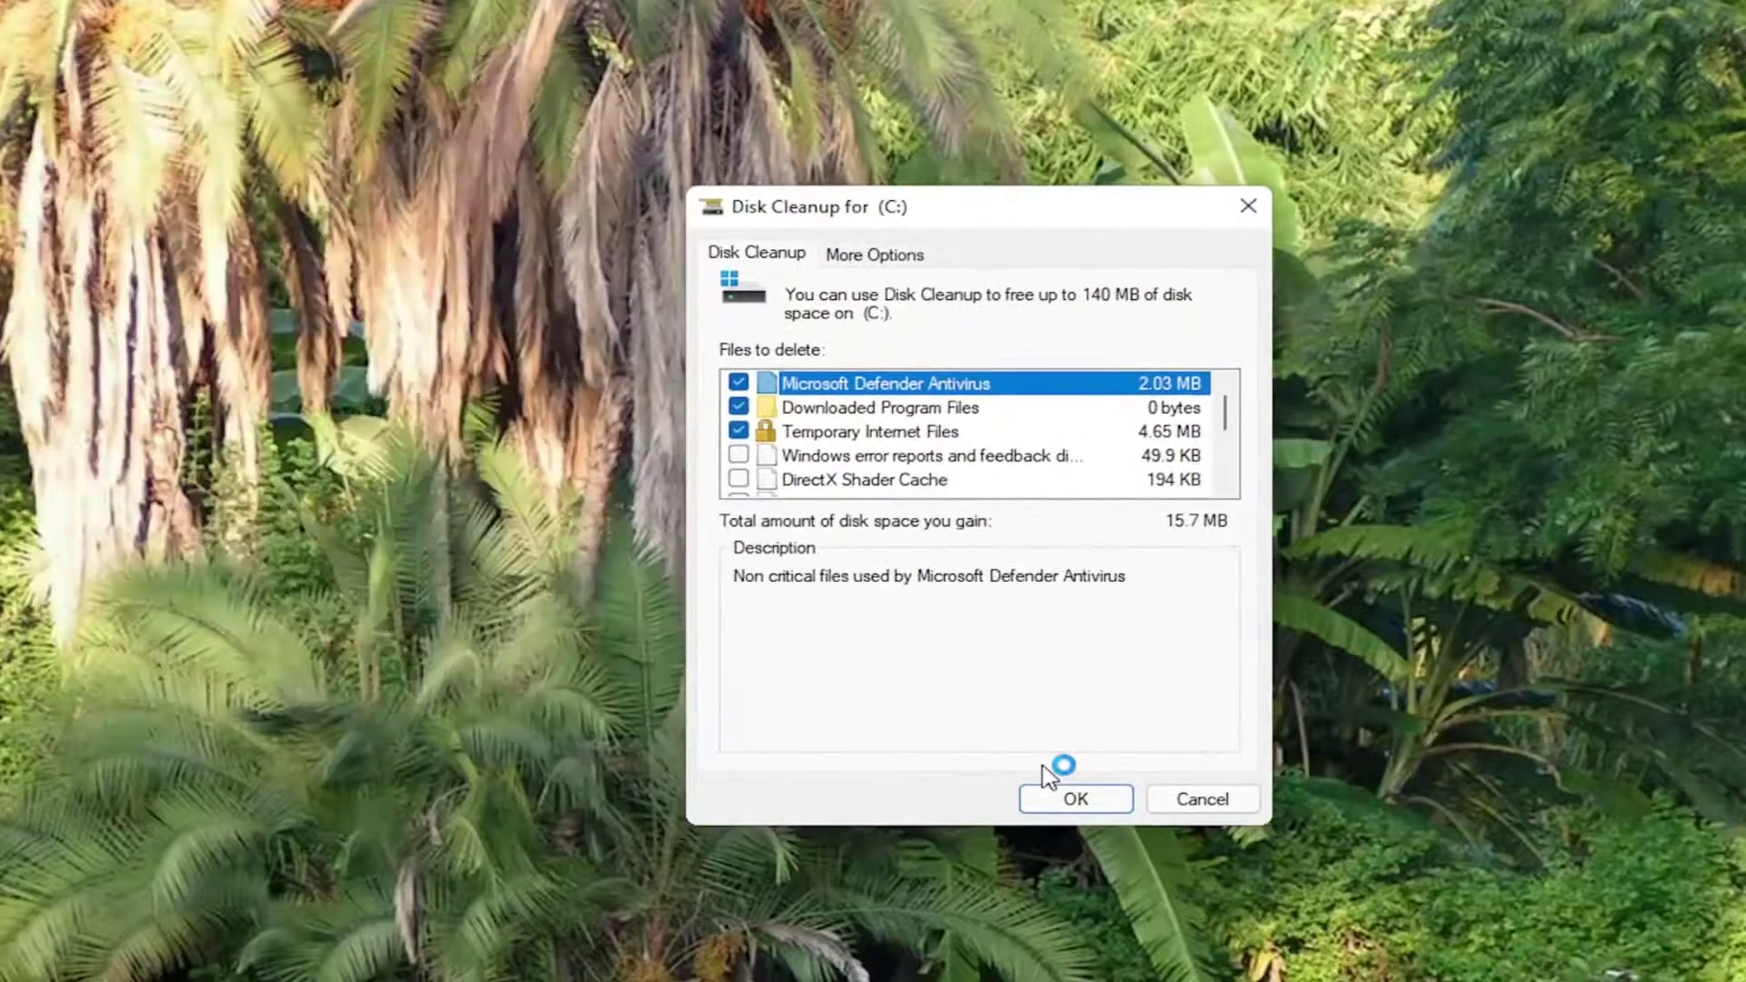
{"action": "left_click", "coordinate": [1074, 801]}
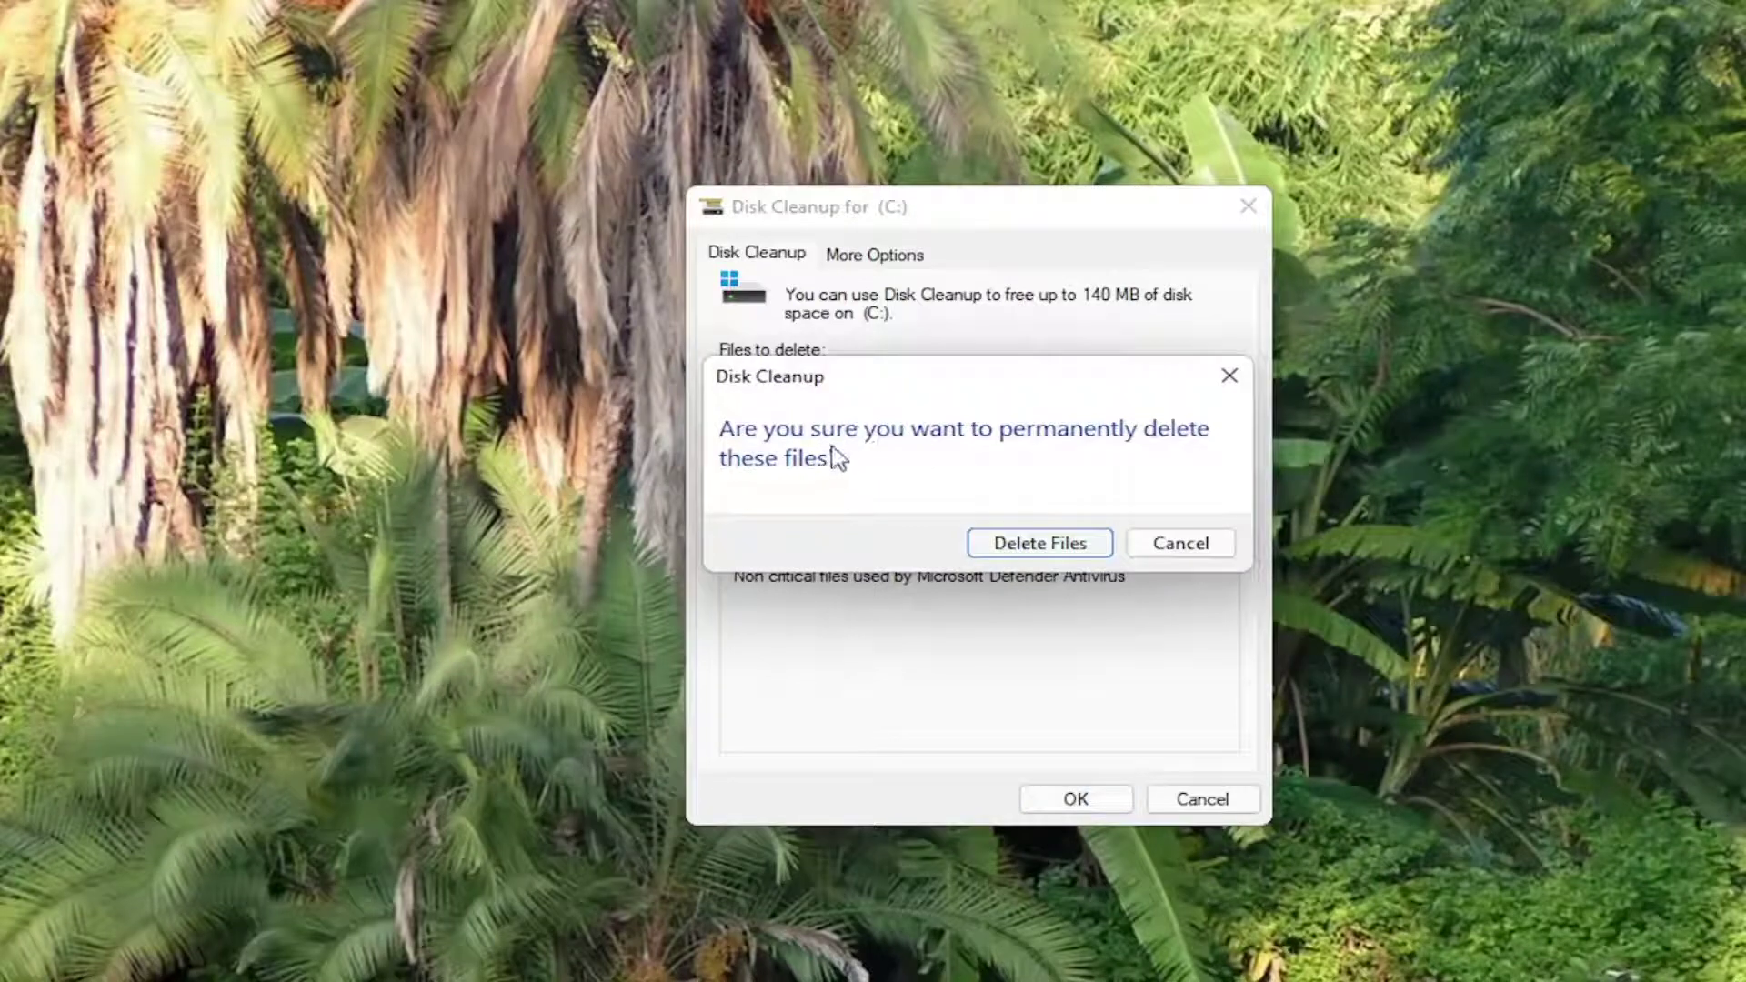
{"action": "left_click", "coordinate": [1029, 541]}
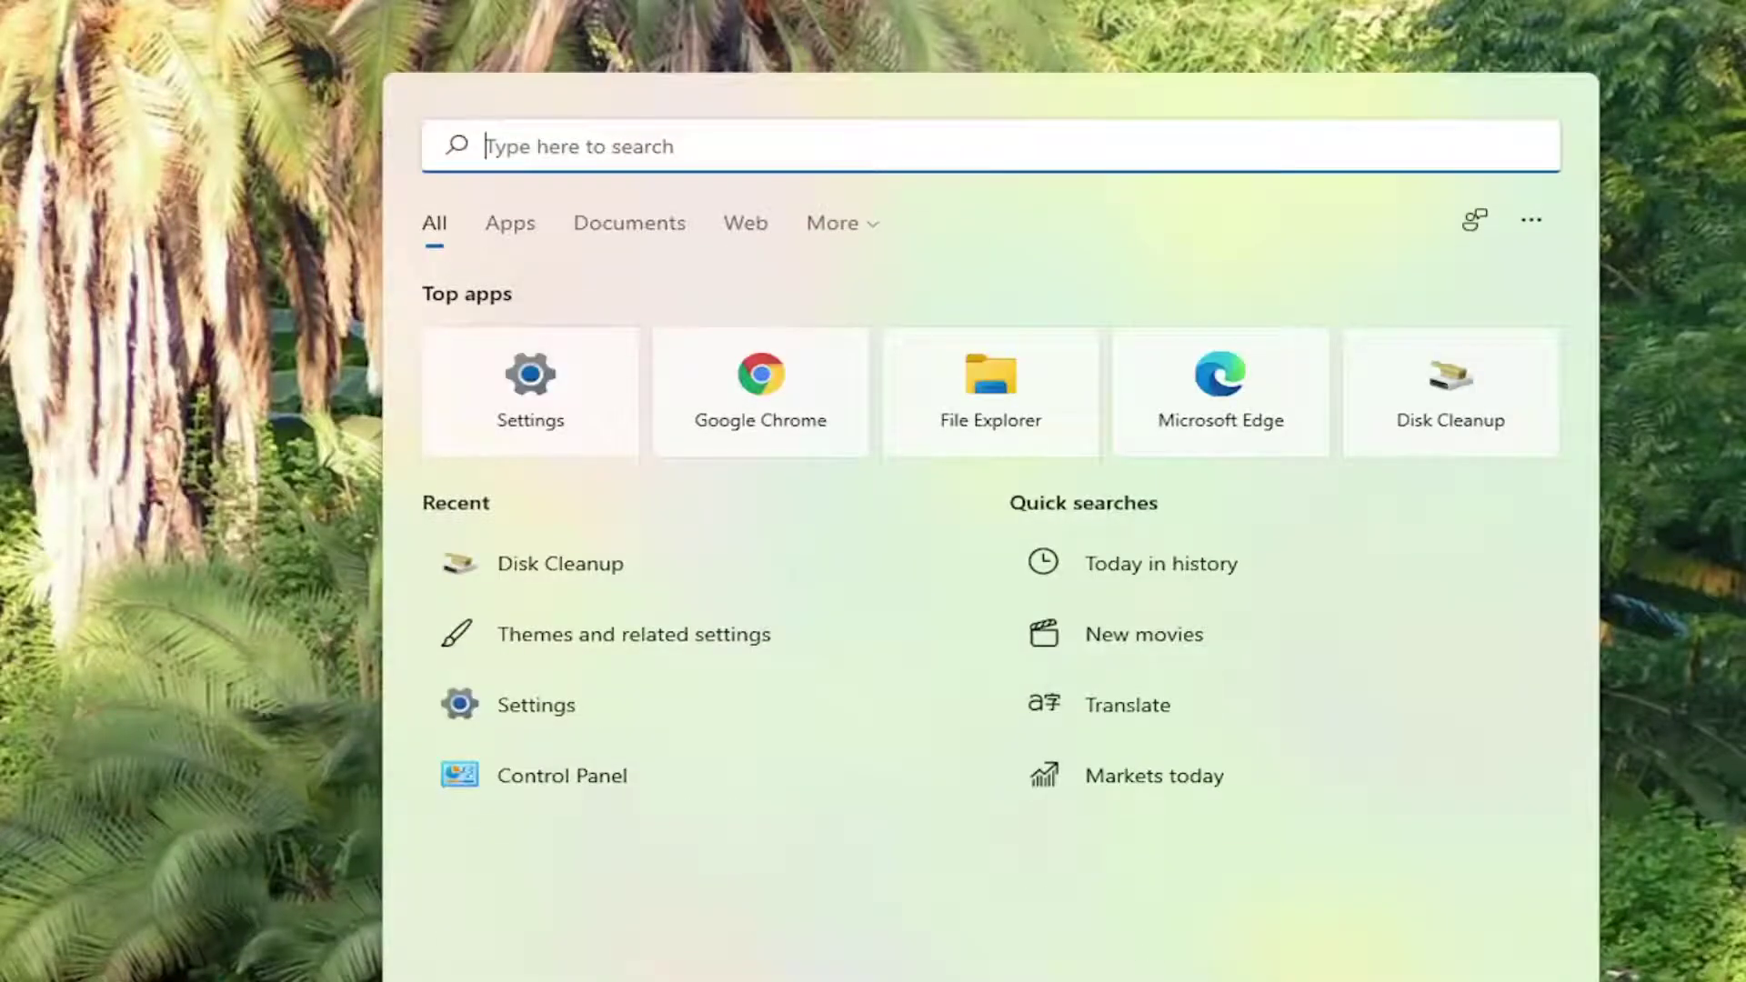
{"action": "type", "text": "programs"}
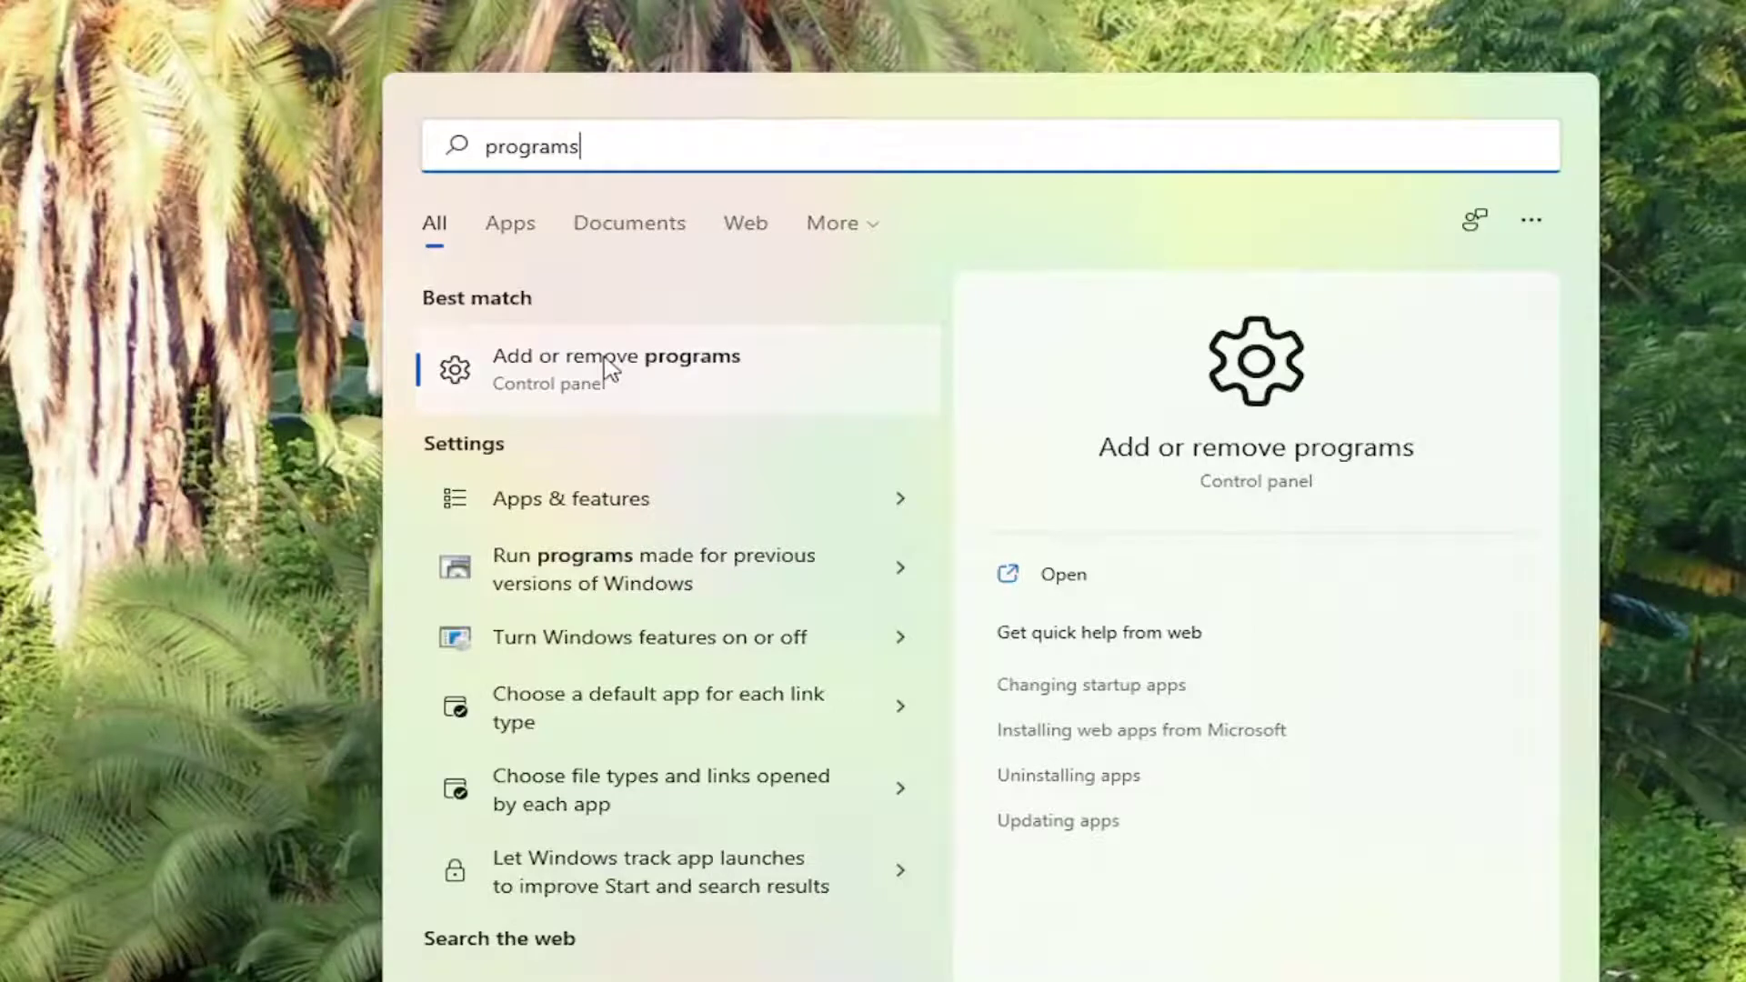
Browse the installed apps list, checking the options for Calculator and Feedback Hub without uninstalling.
{"action": "left_click", "coordinate": [609, 372]}
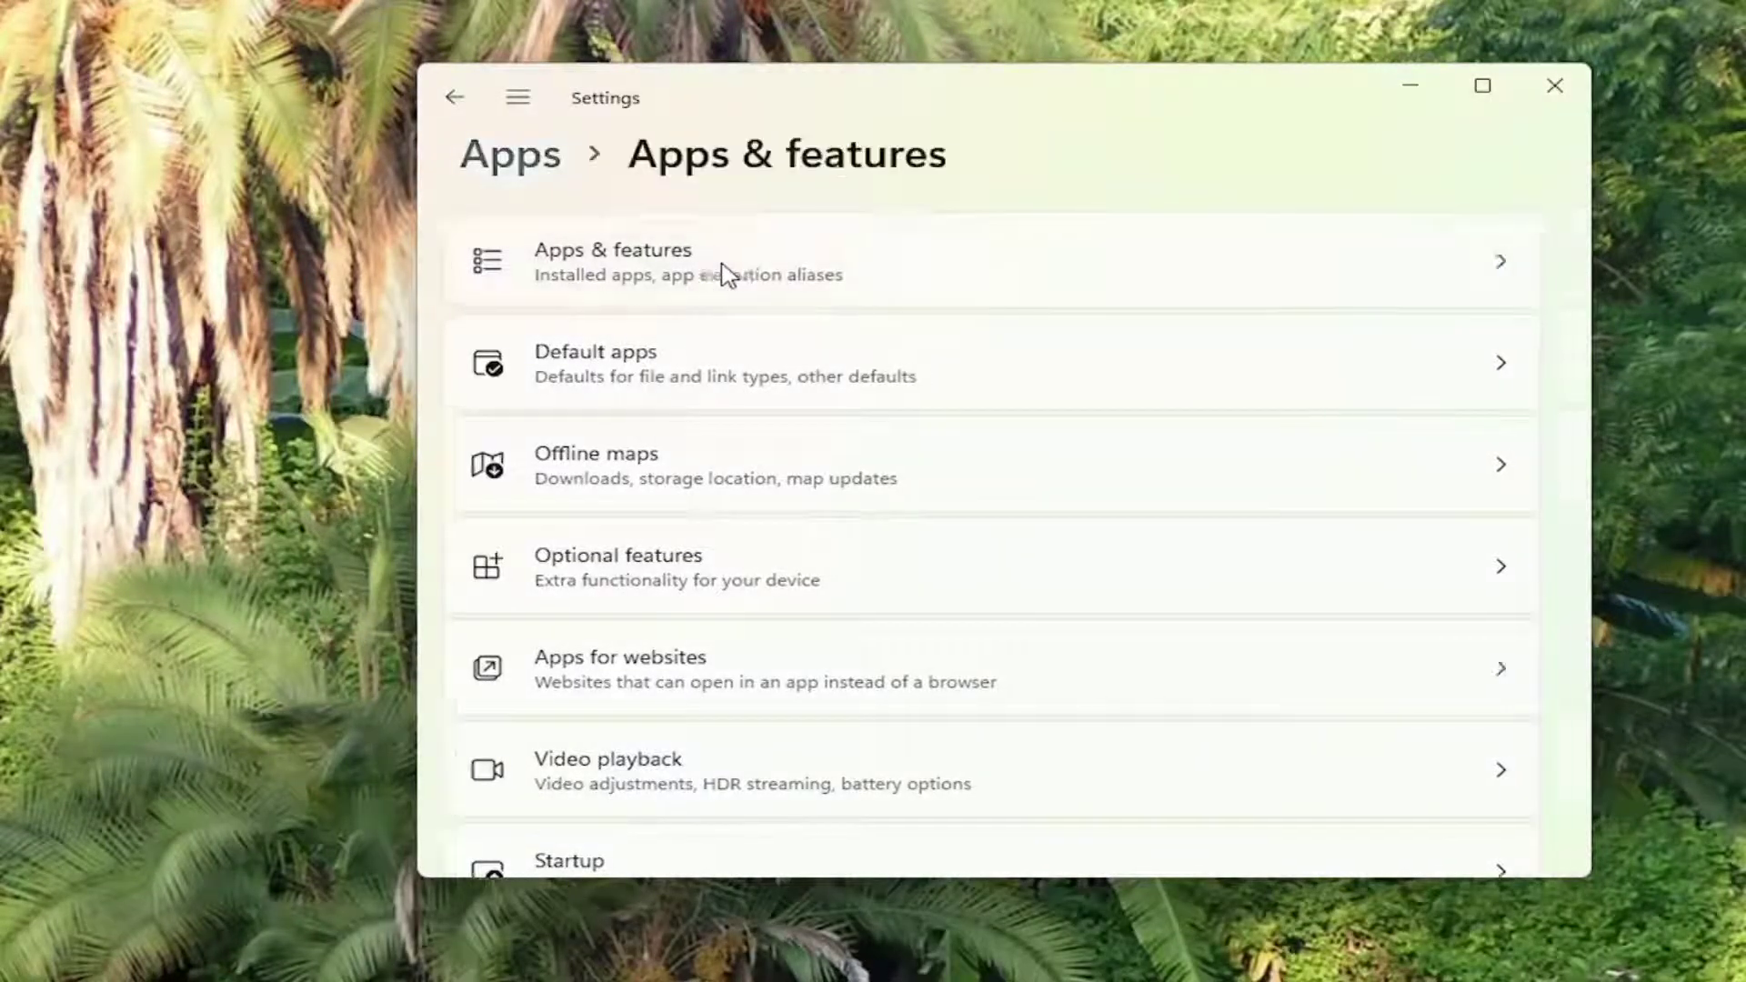
{"action": "scroll", "coordinate": [859, 504], "scroll_direction": "down", "scroll_amount": 3}
{"action": "scroll", "coordinate": [860, 516], "scroll_direction": "down", "scroll_amount": 2}
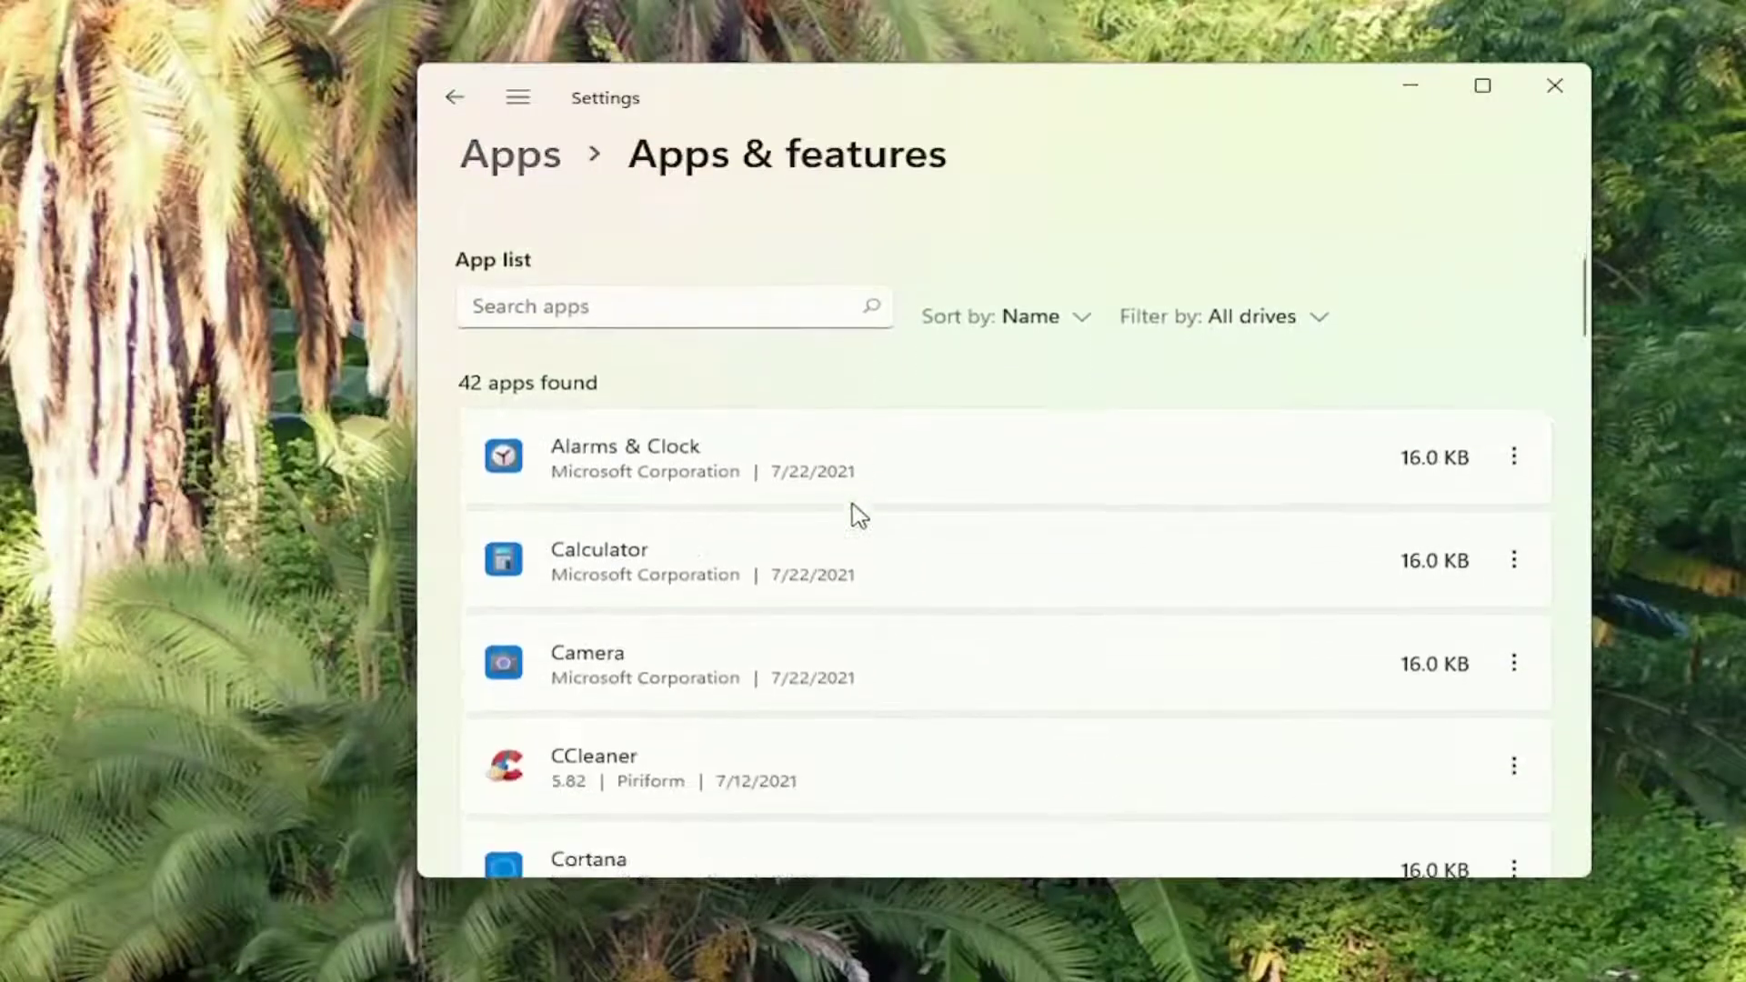
{"action": "scroll", "coordinate": [859, 517], "scroll_direction": "down", "scroll_amount": 2}
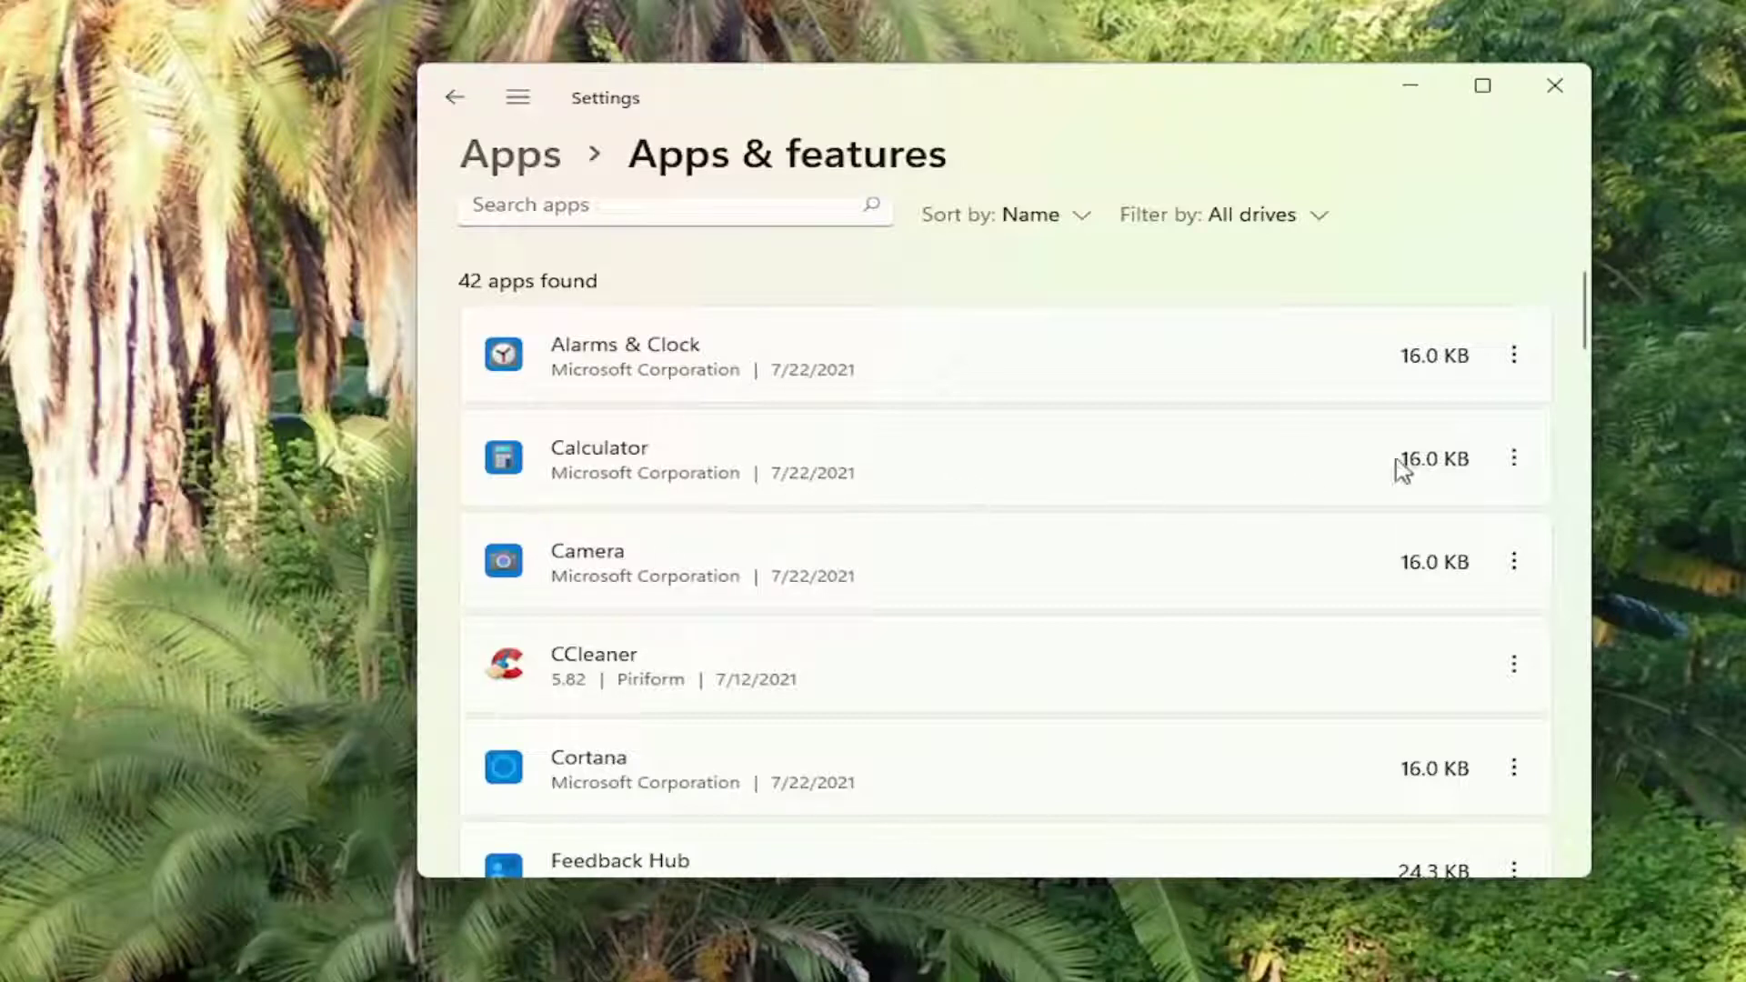
{"action": "left_click", "coordinate": [1514, 458]}
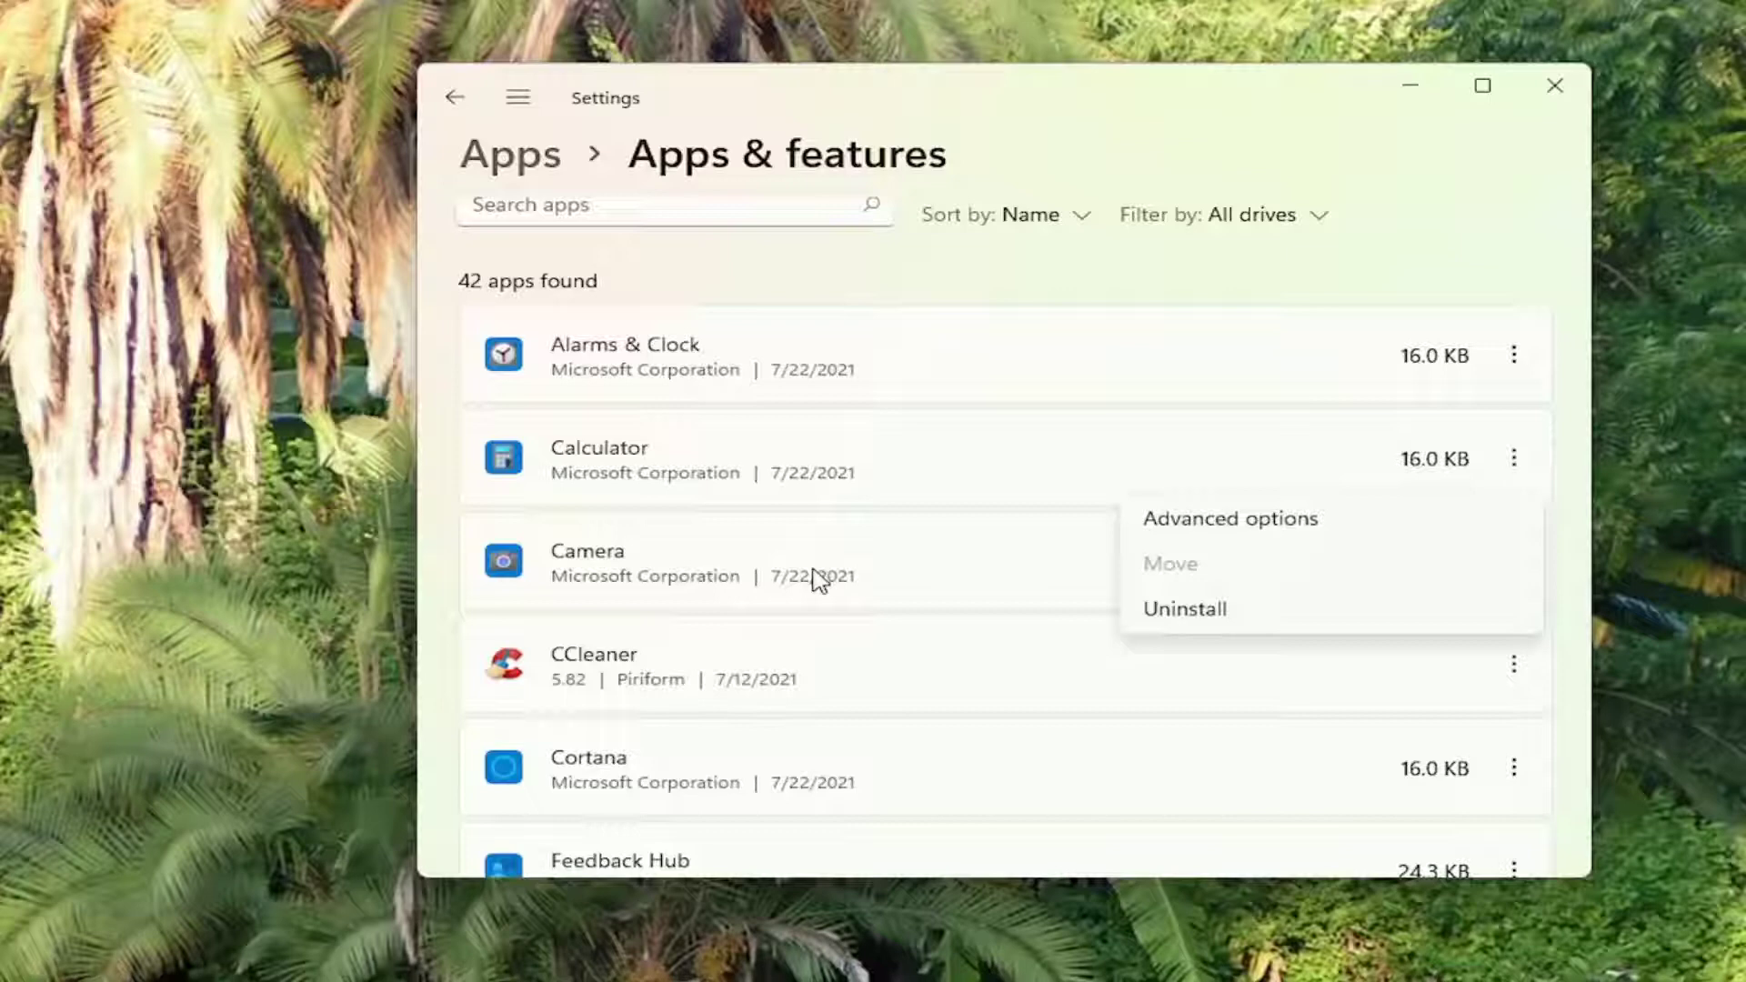
{"action": "left_click", "coordinate": [1050, 283]}
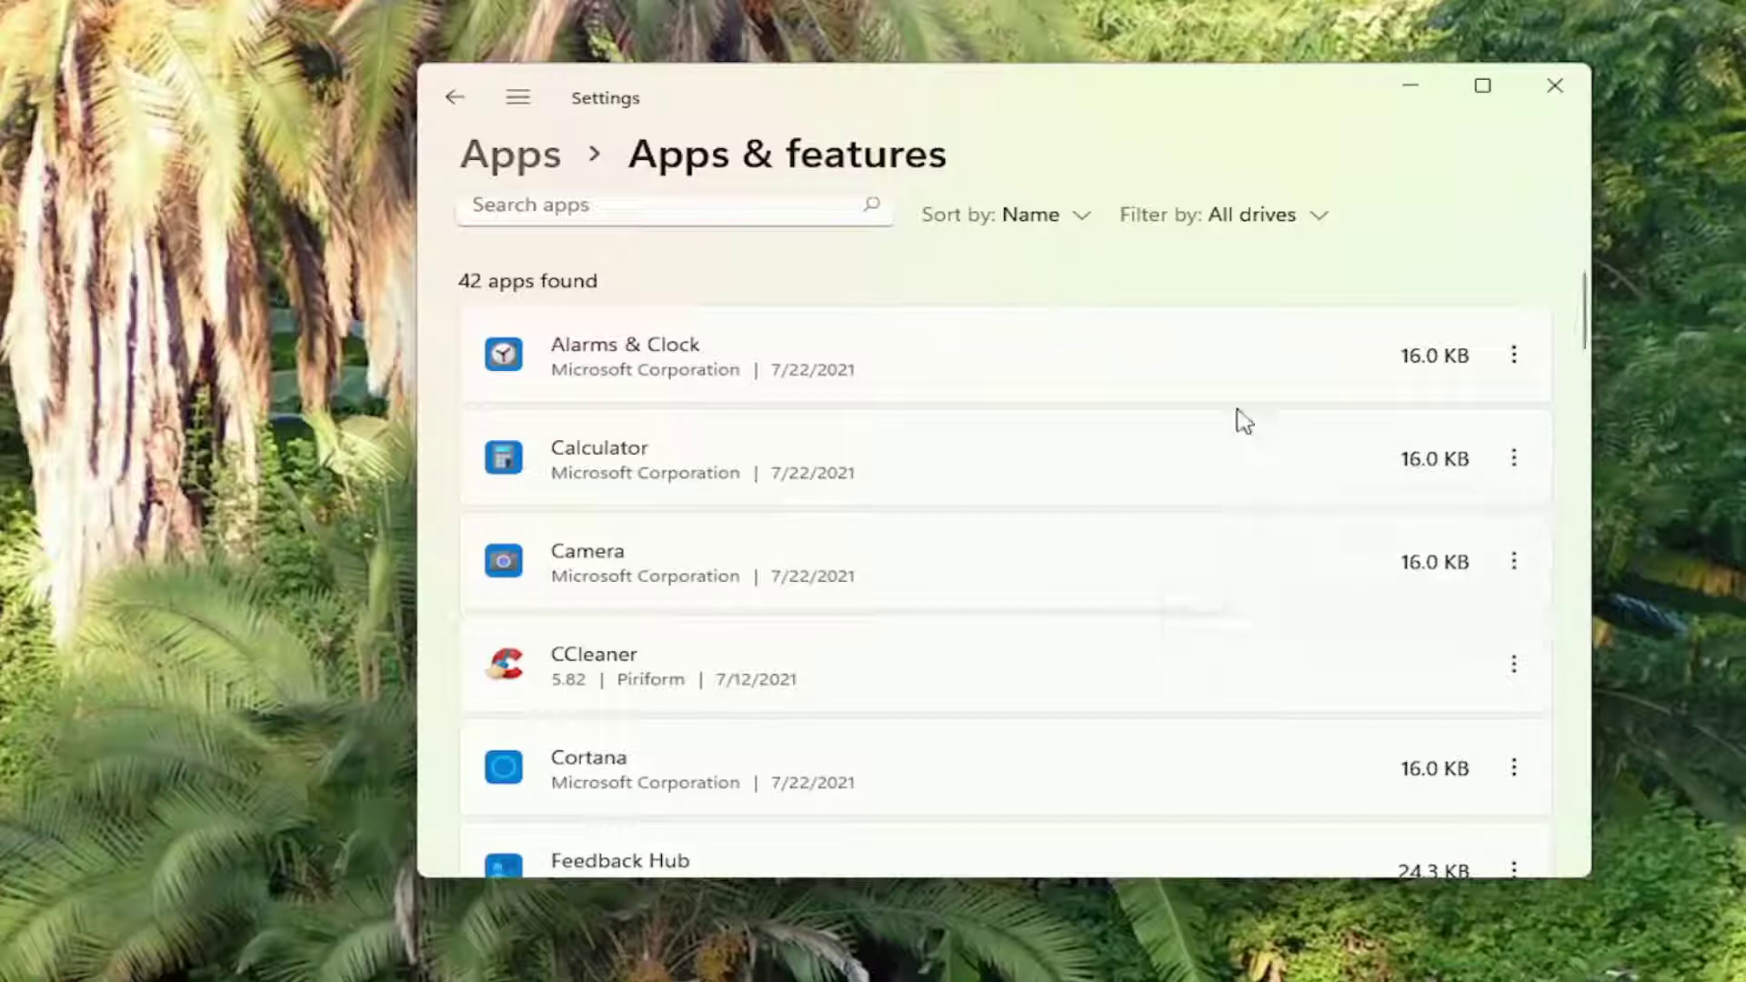
{"action": "scroll", "coordinate": [1242, 418], "scroll_direction": "down", "scroll_amount": 2}
{"action": "scroll", "coordinate": [764, 559], "scroll_direction": "down", "scroll_amount": 2}
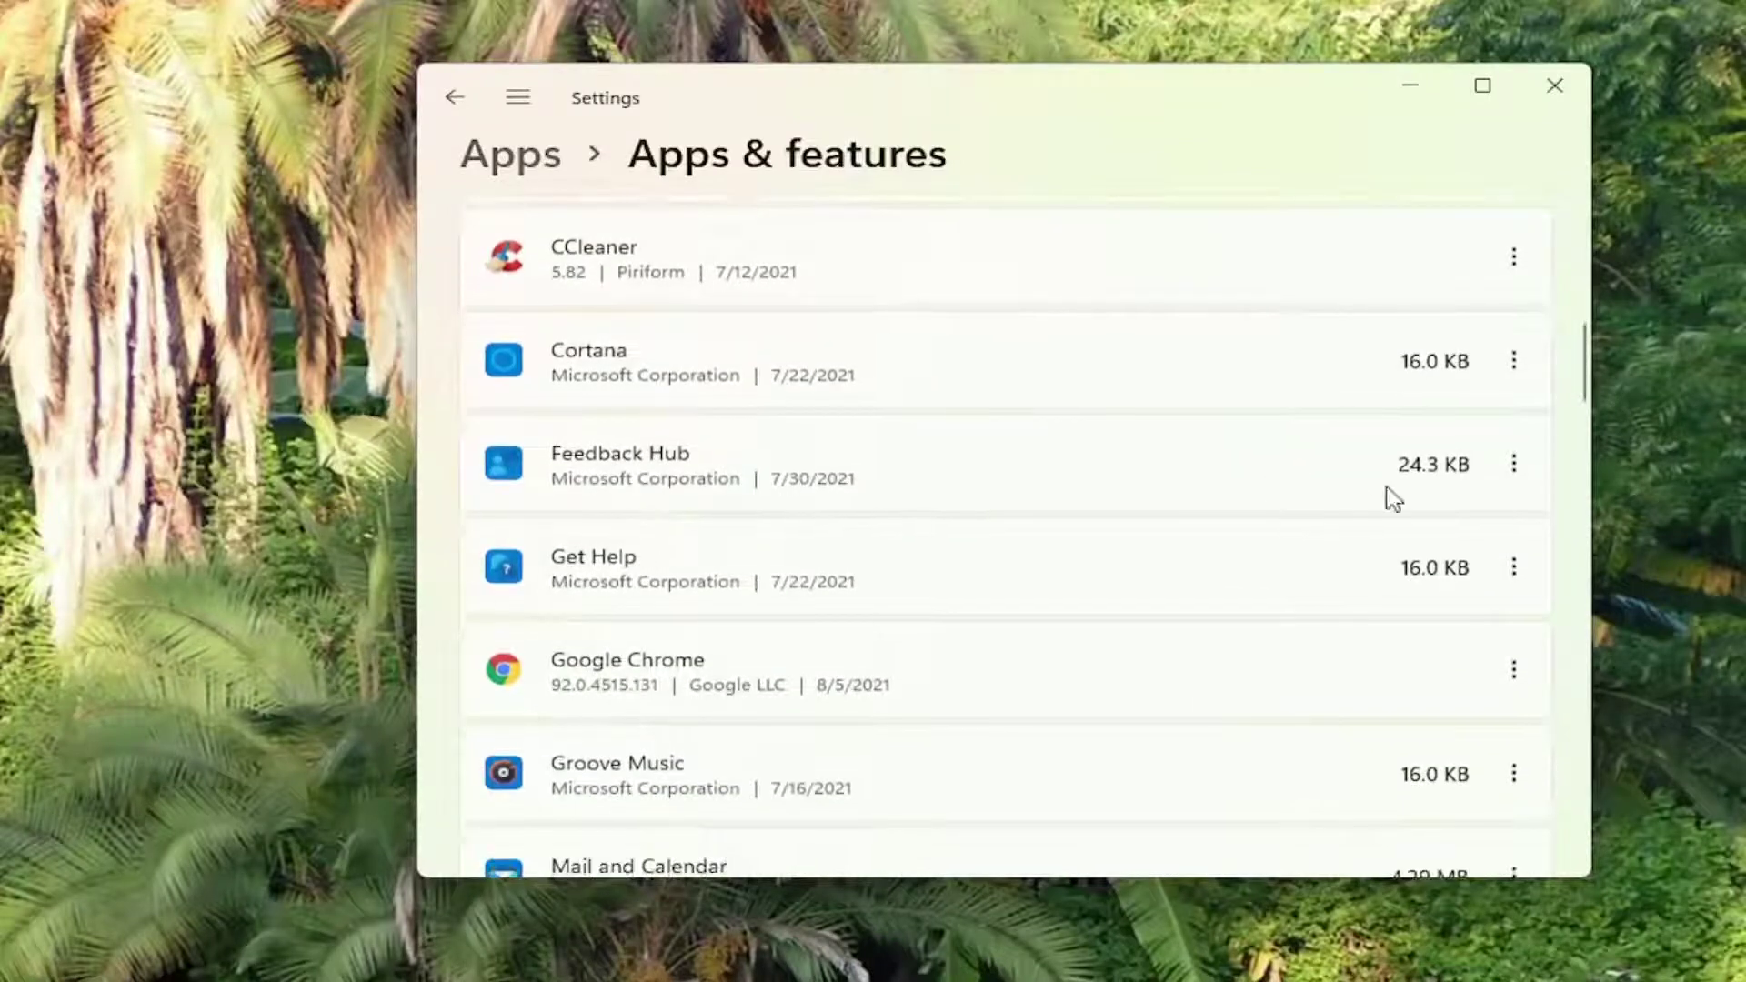
{"action": "left_click", "coordinate": [1515, 464]}
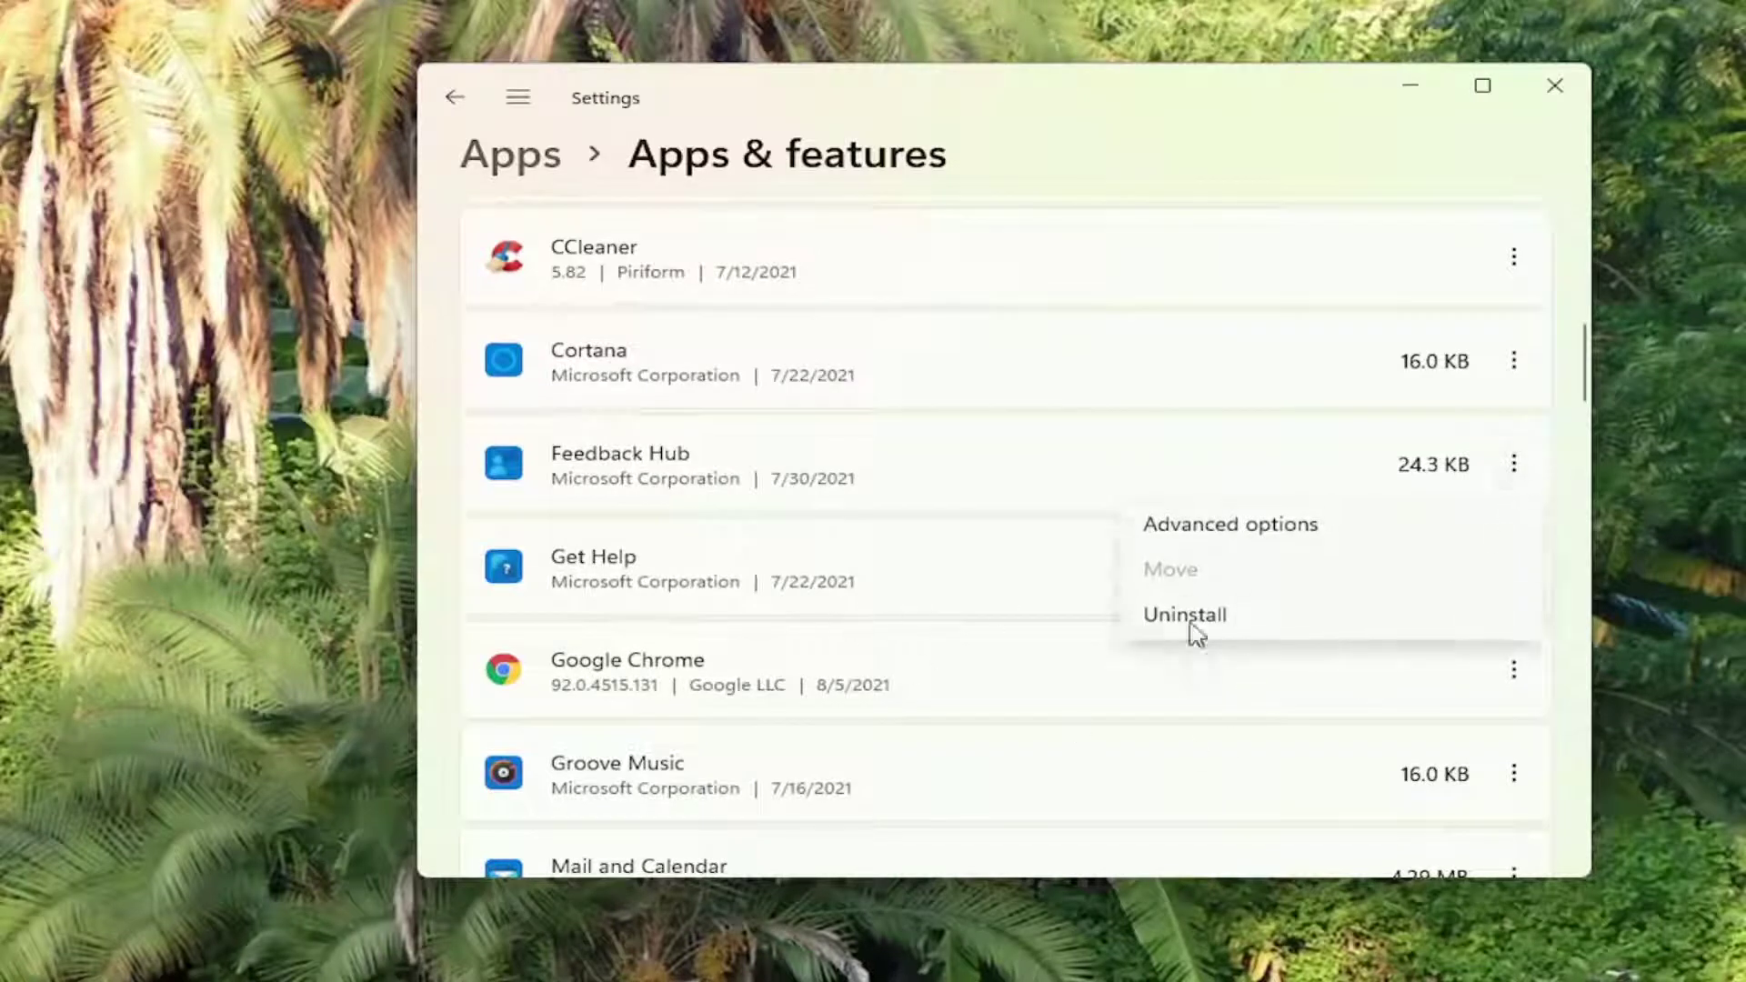
{"action": "left_click", "coordinate": [1184, 211]}
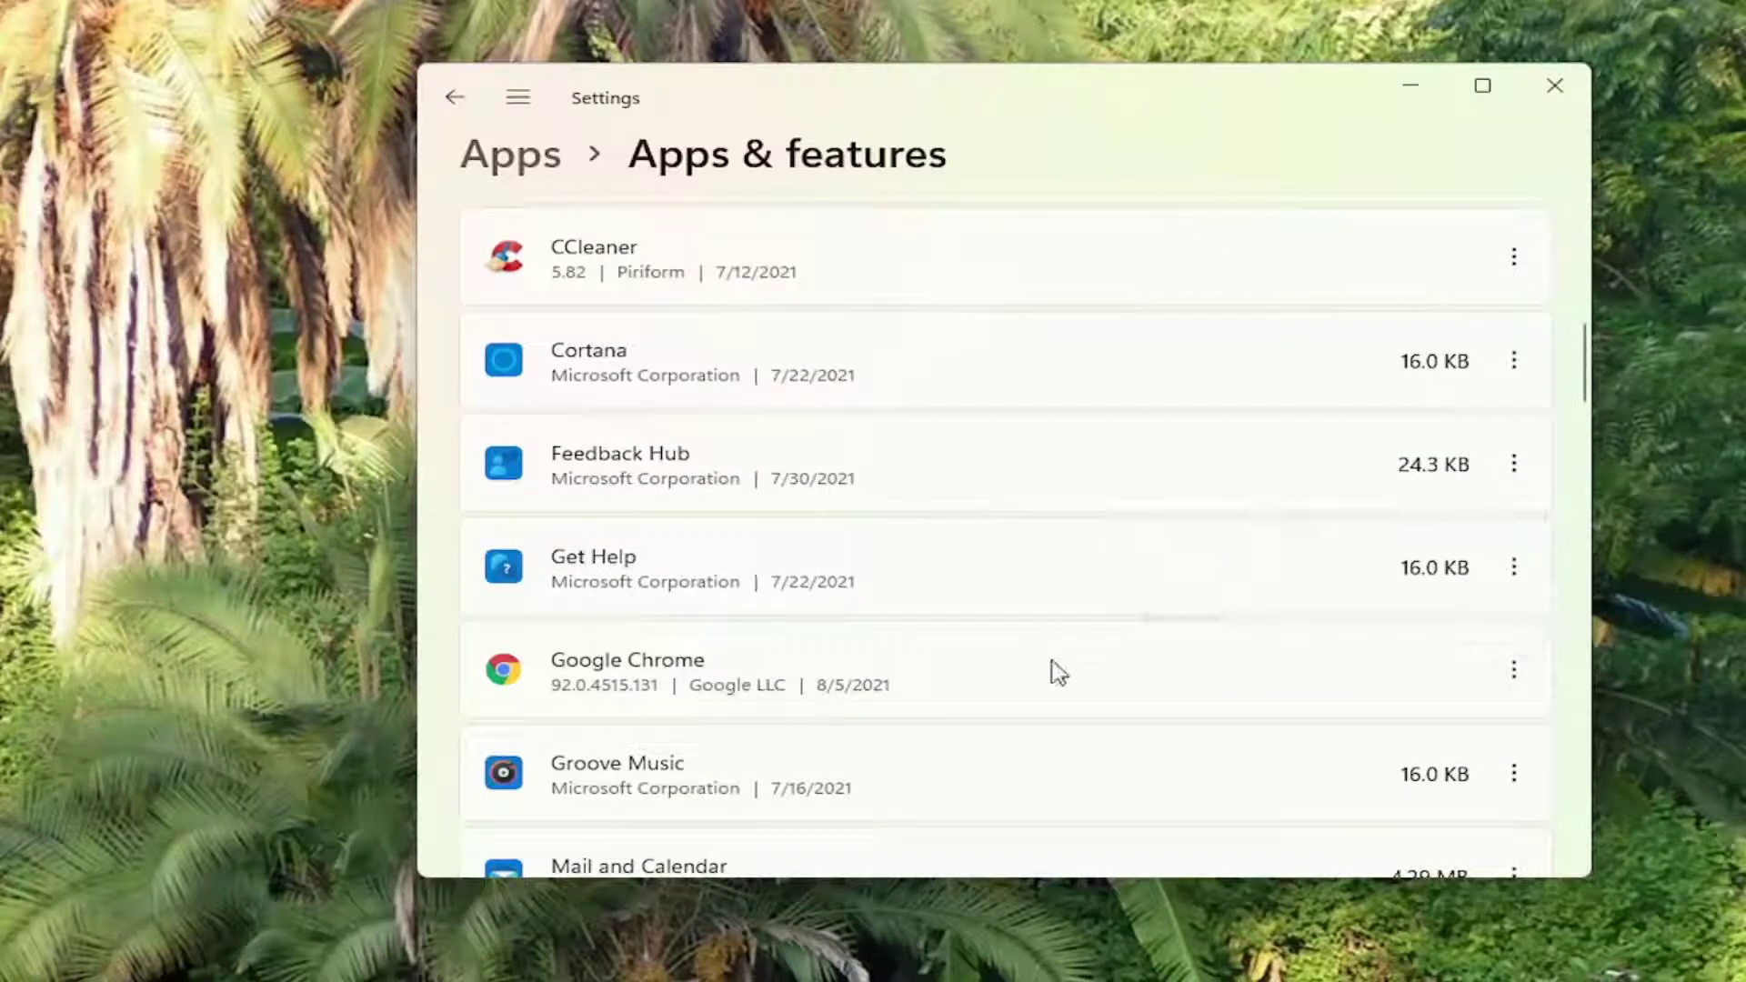
{"action": "scroll", "coordinate": [921, 485], "scroll_direction": "down", "scroll_amount": 1}
{"action": "scroll", "coordinate": [920, 485], "scroll_direction": "up", "scroll_amount": 5}
{"action": "scroll", "coordinate": [908, 500], "scroll_direction": "up", "scroll_amount": 3}
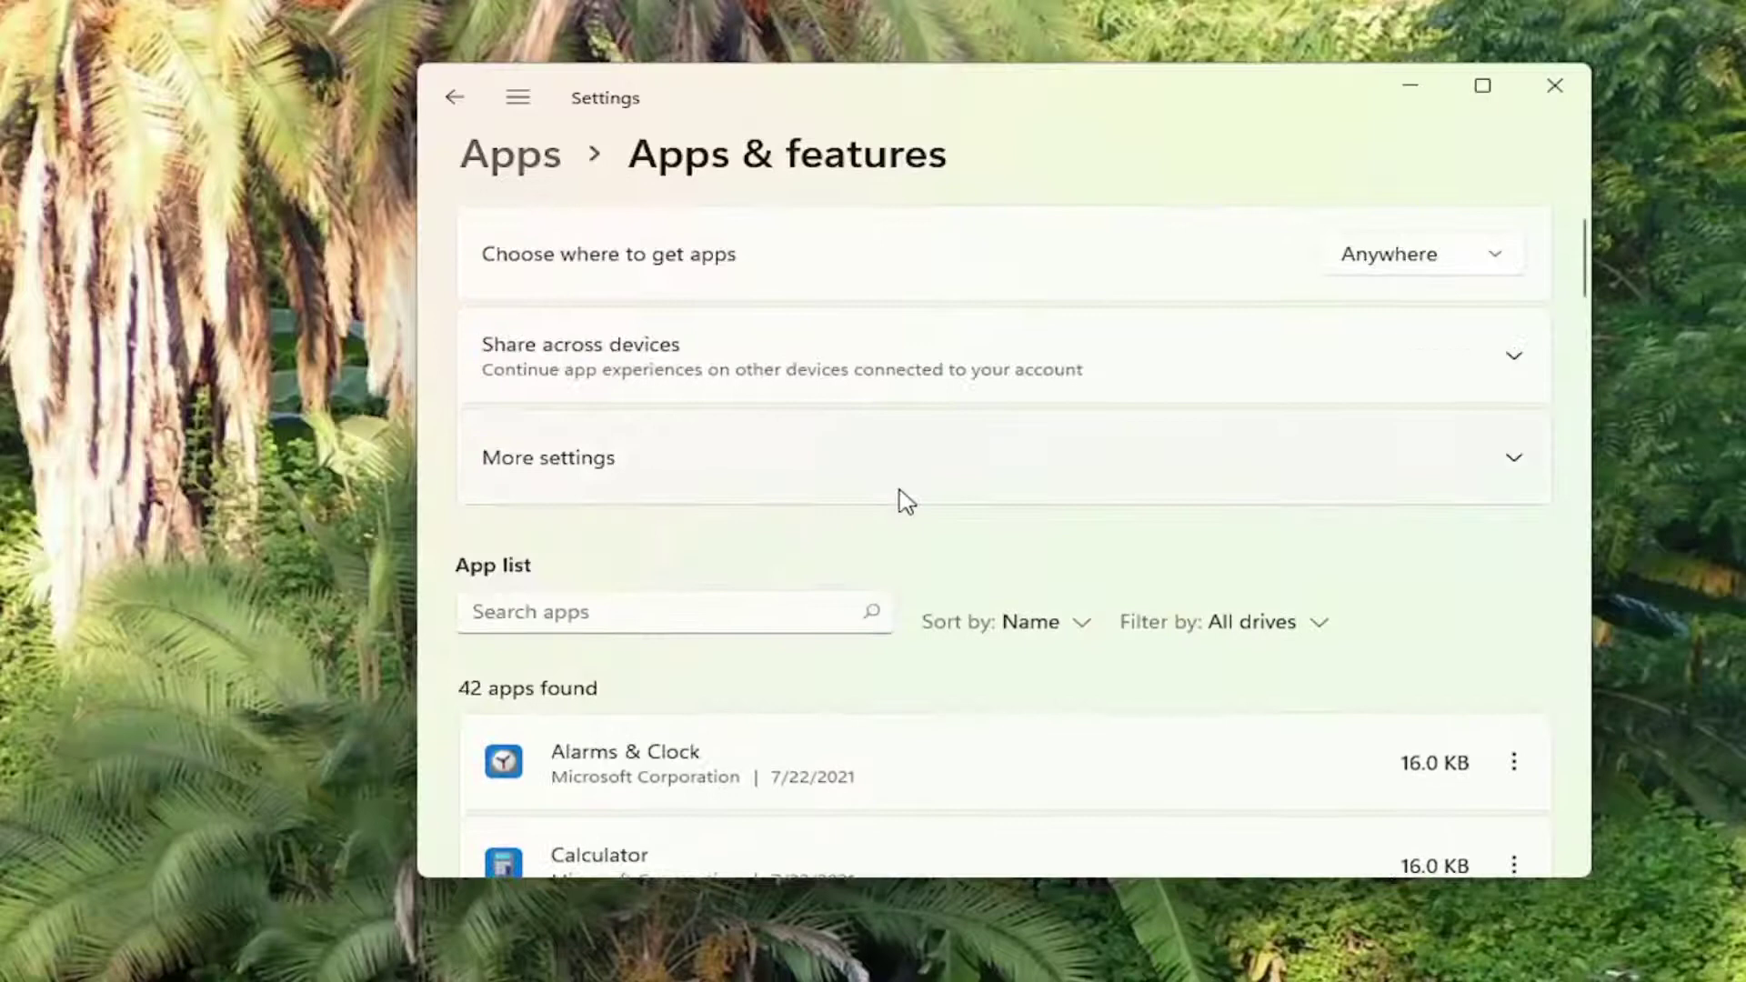
{"action": "scroll", "coordinate": [879, 677], "scroll_direction": "down", "scroll_amount": 3}
{"action": "scroll", "coordinate": [879, 679], "scroll_direction": "down", "scroll_amount": 2}
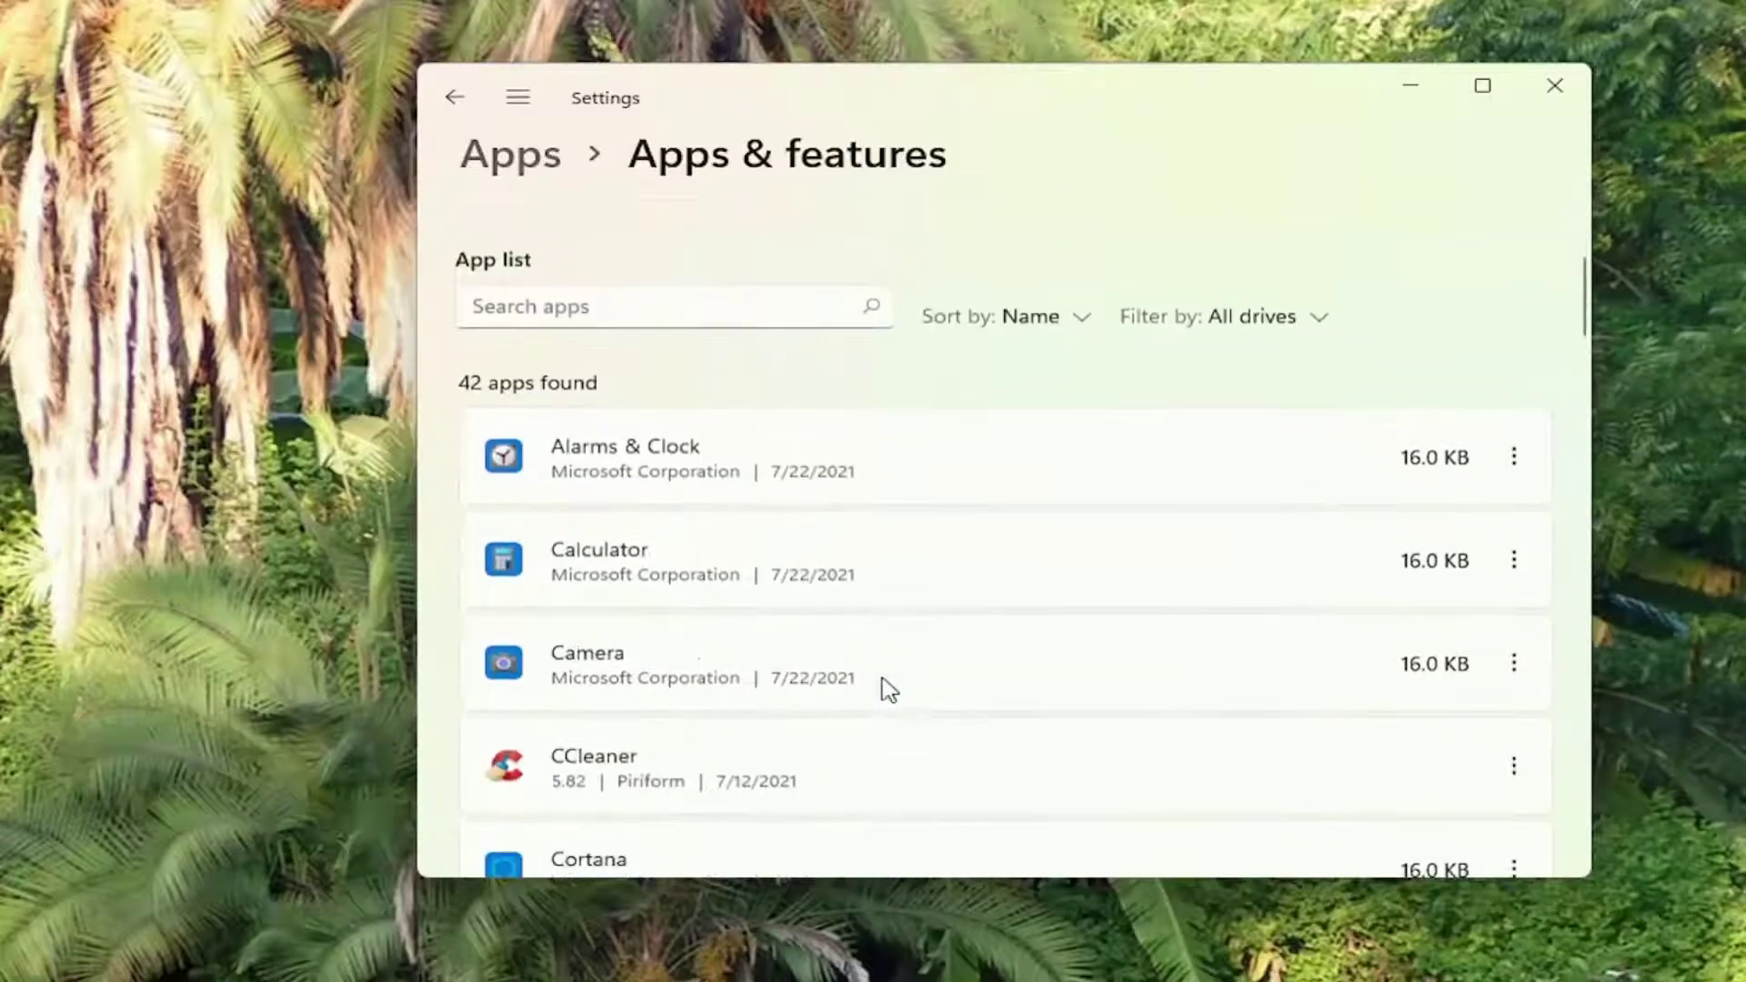
Review the Startup apps toggles, leaving only VMware Tools on, then close Settings.
{"action": "left_click", "coordinate": [454, 96]}
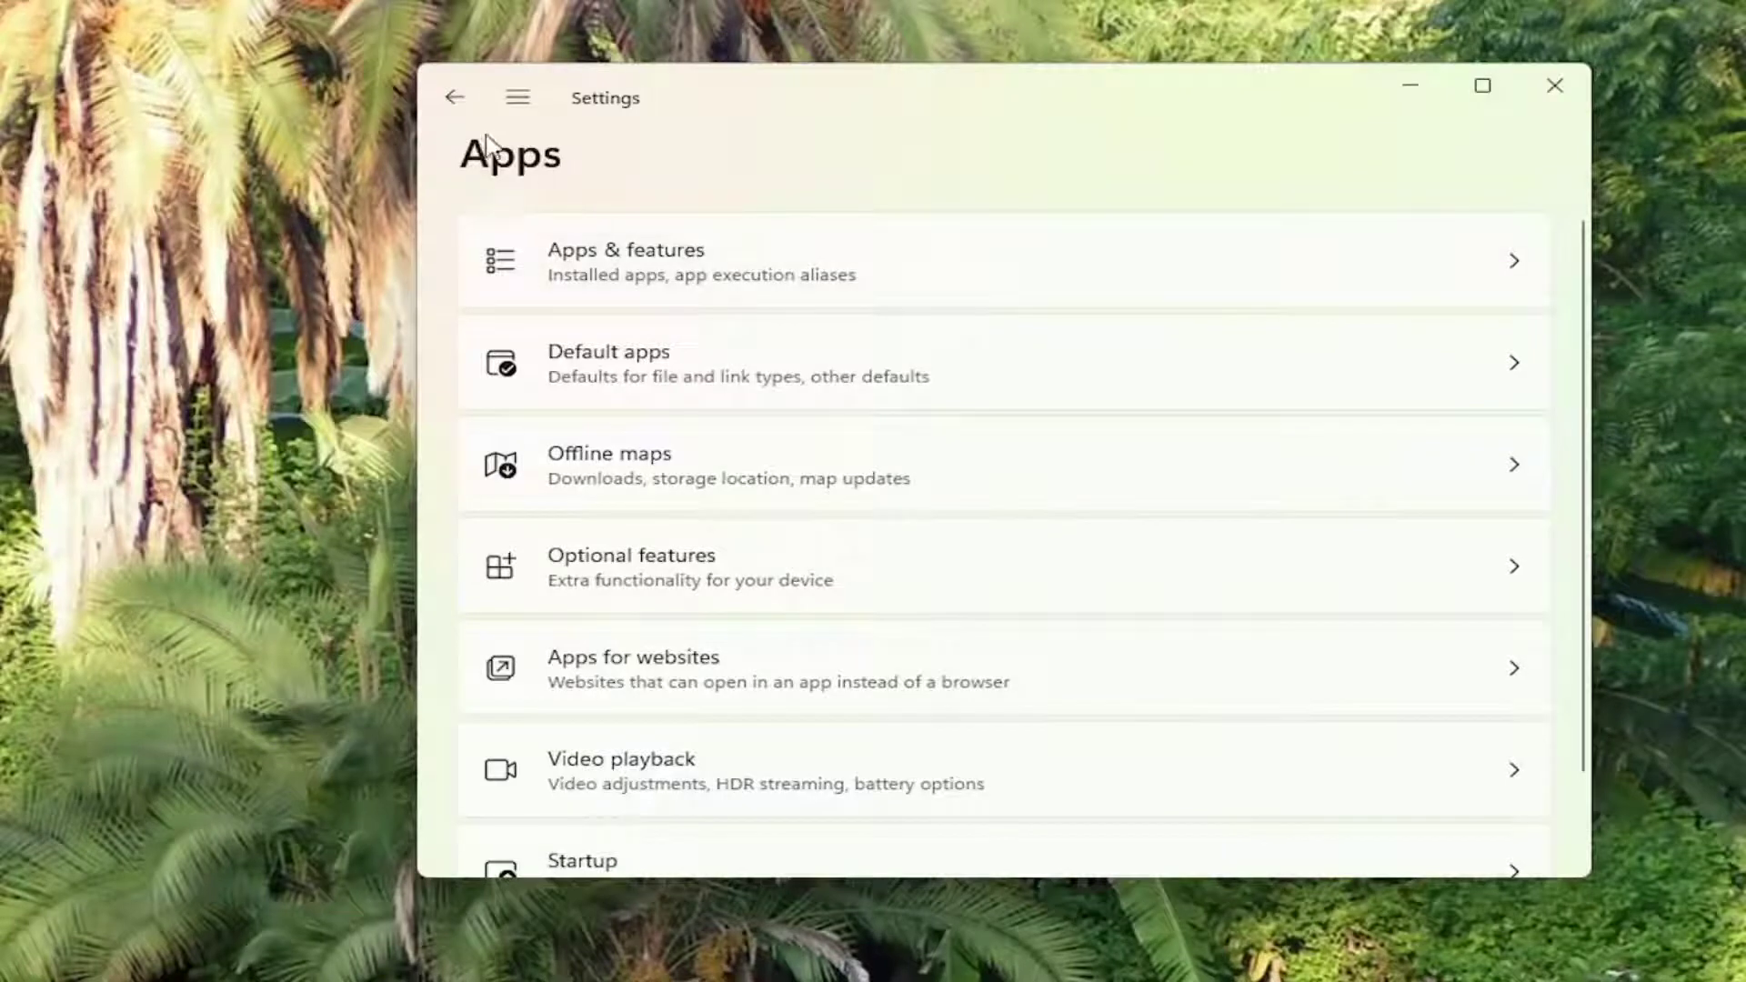
{"action": "scroll", "coordinate": [955, 516], "scroll_direction": "down", "scroll_amount": 2}
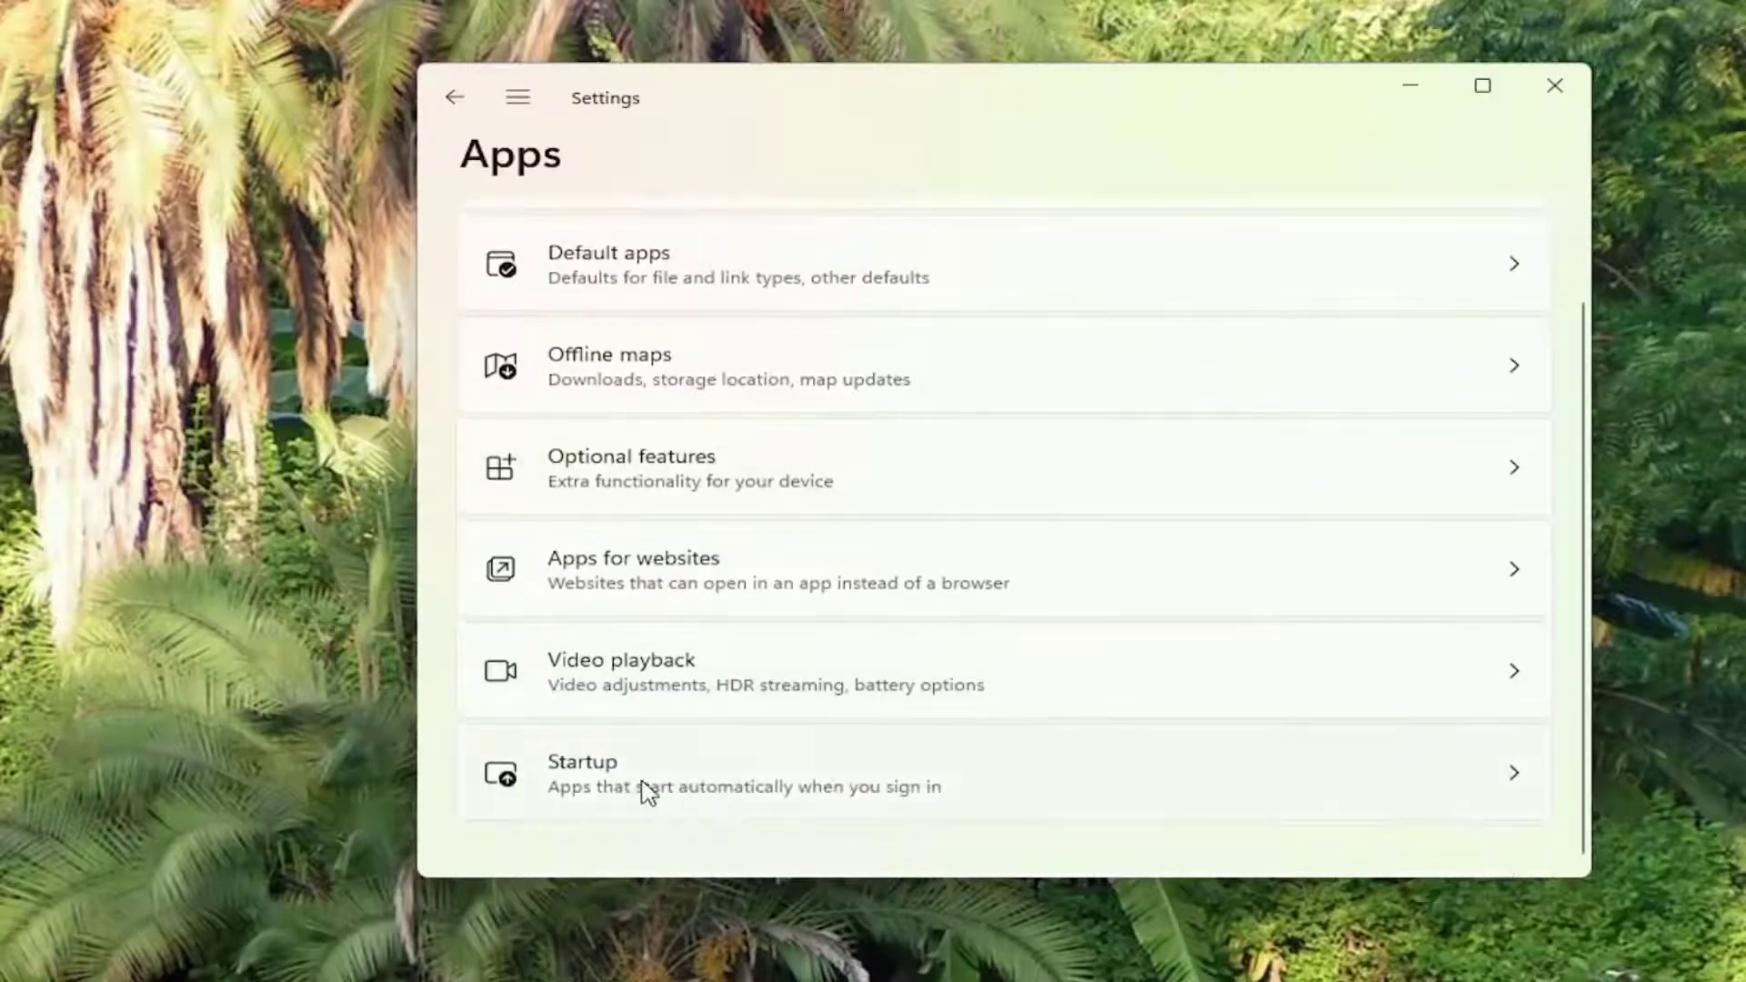
{"action": "left_click", "coordinate": [730, 802]}
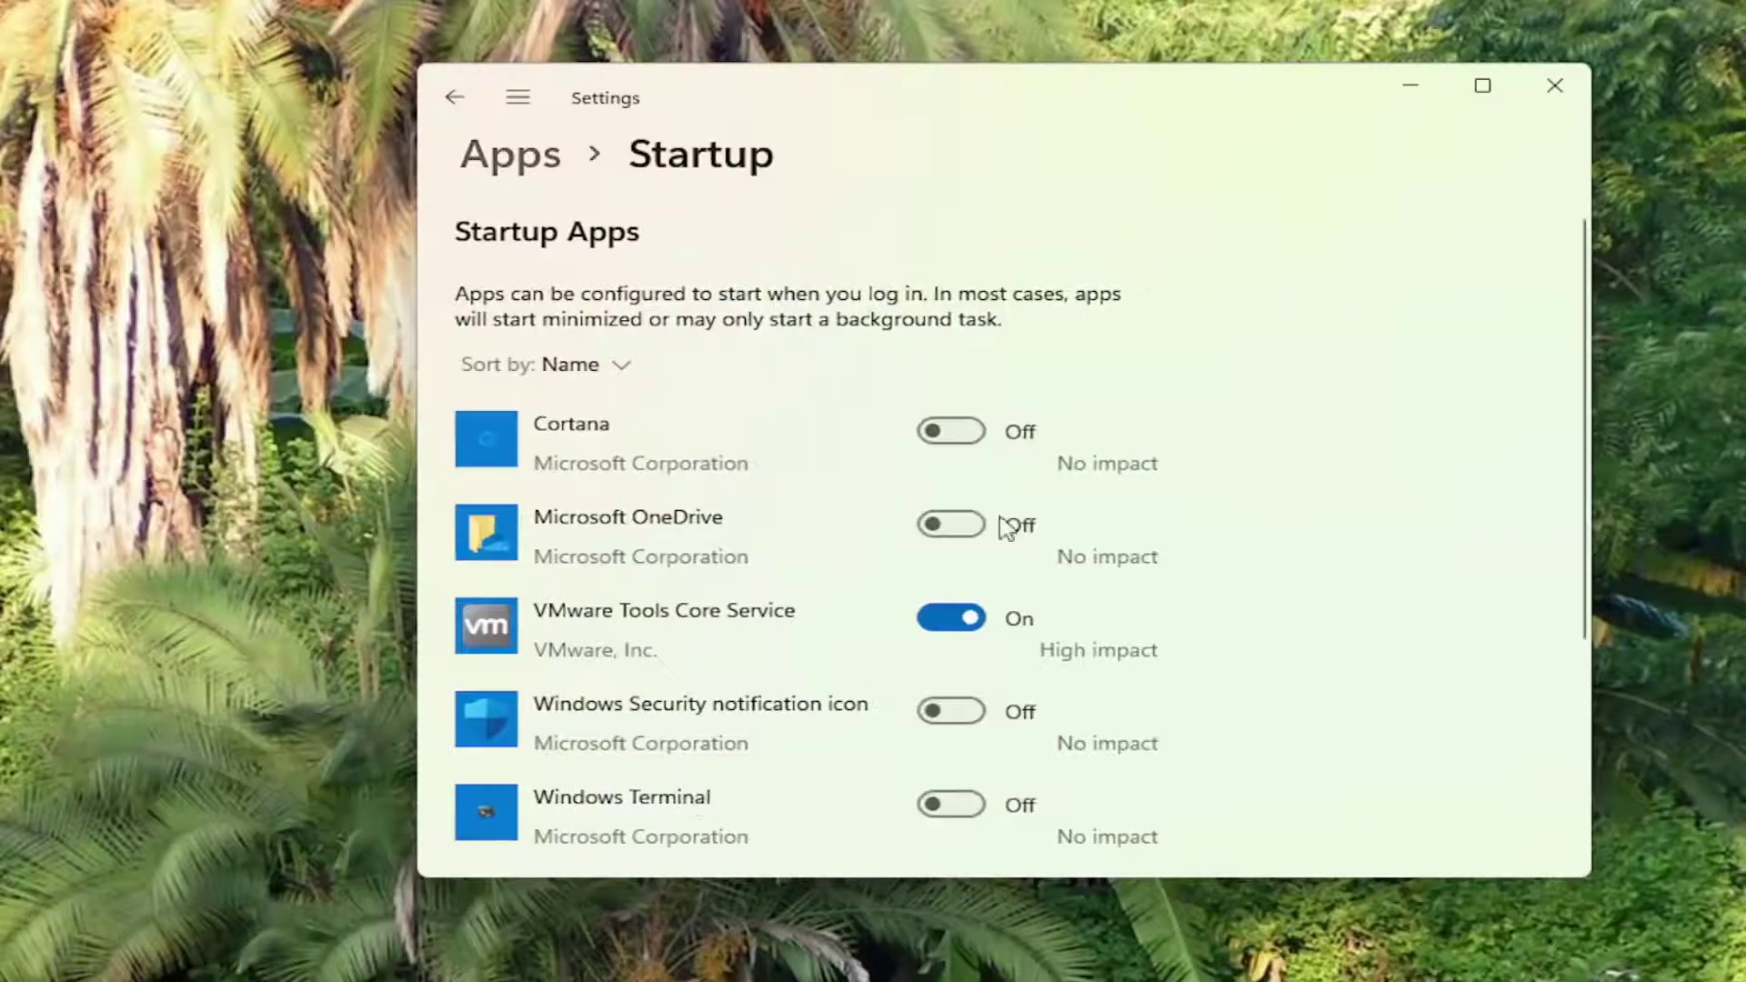
{"action": "scroll", "coordinate": [1010, 463], "scroll_direction": "down", "scroll_amount": 3}
{"action": "scroll", "coordinate": [1010, 450], "scroll_direction": "up", "scroll_amount": 3}
{"action": "scroll", "coordinate": [996, 559], "scroll_direction": "down", "scroll_amount": 1}
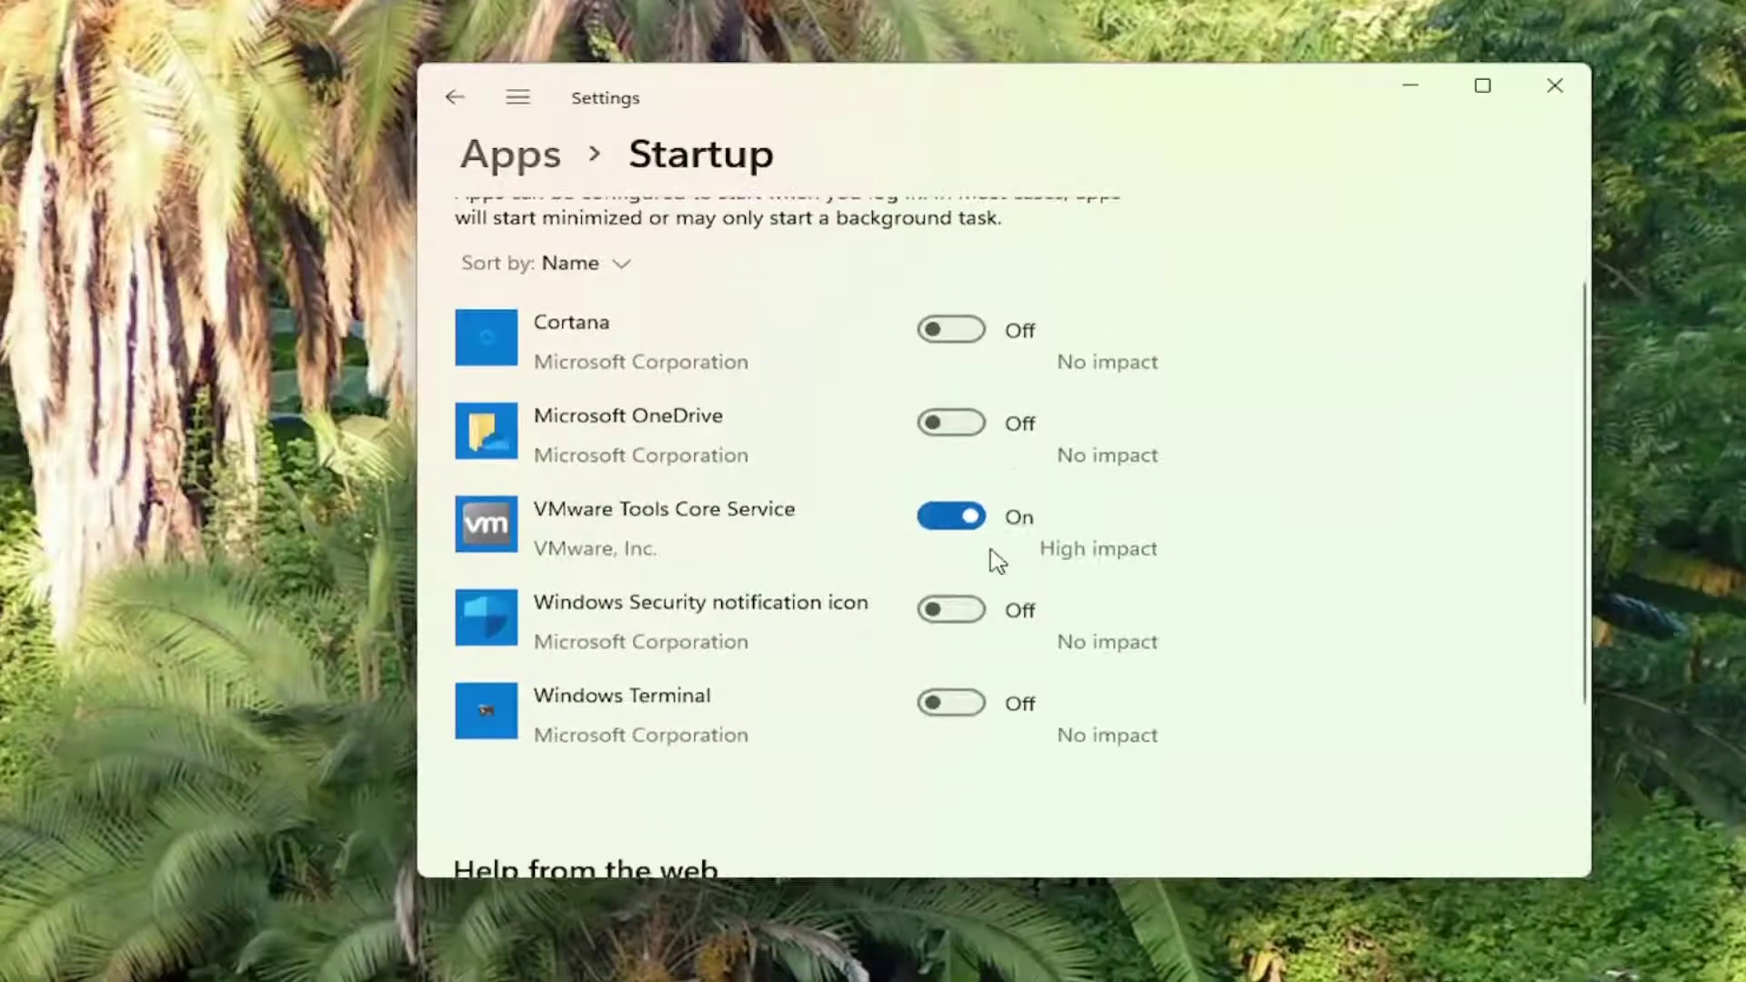
{"action": "scroll", "coordinate": [891, 586], "scroll_direction": "up", "scroll_amount": 2}
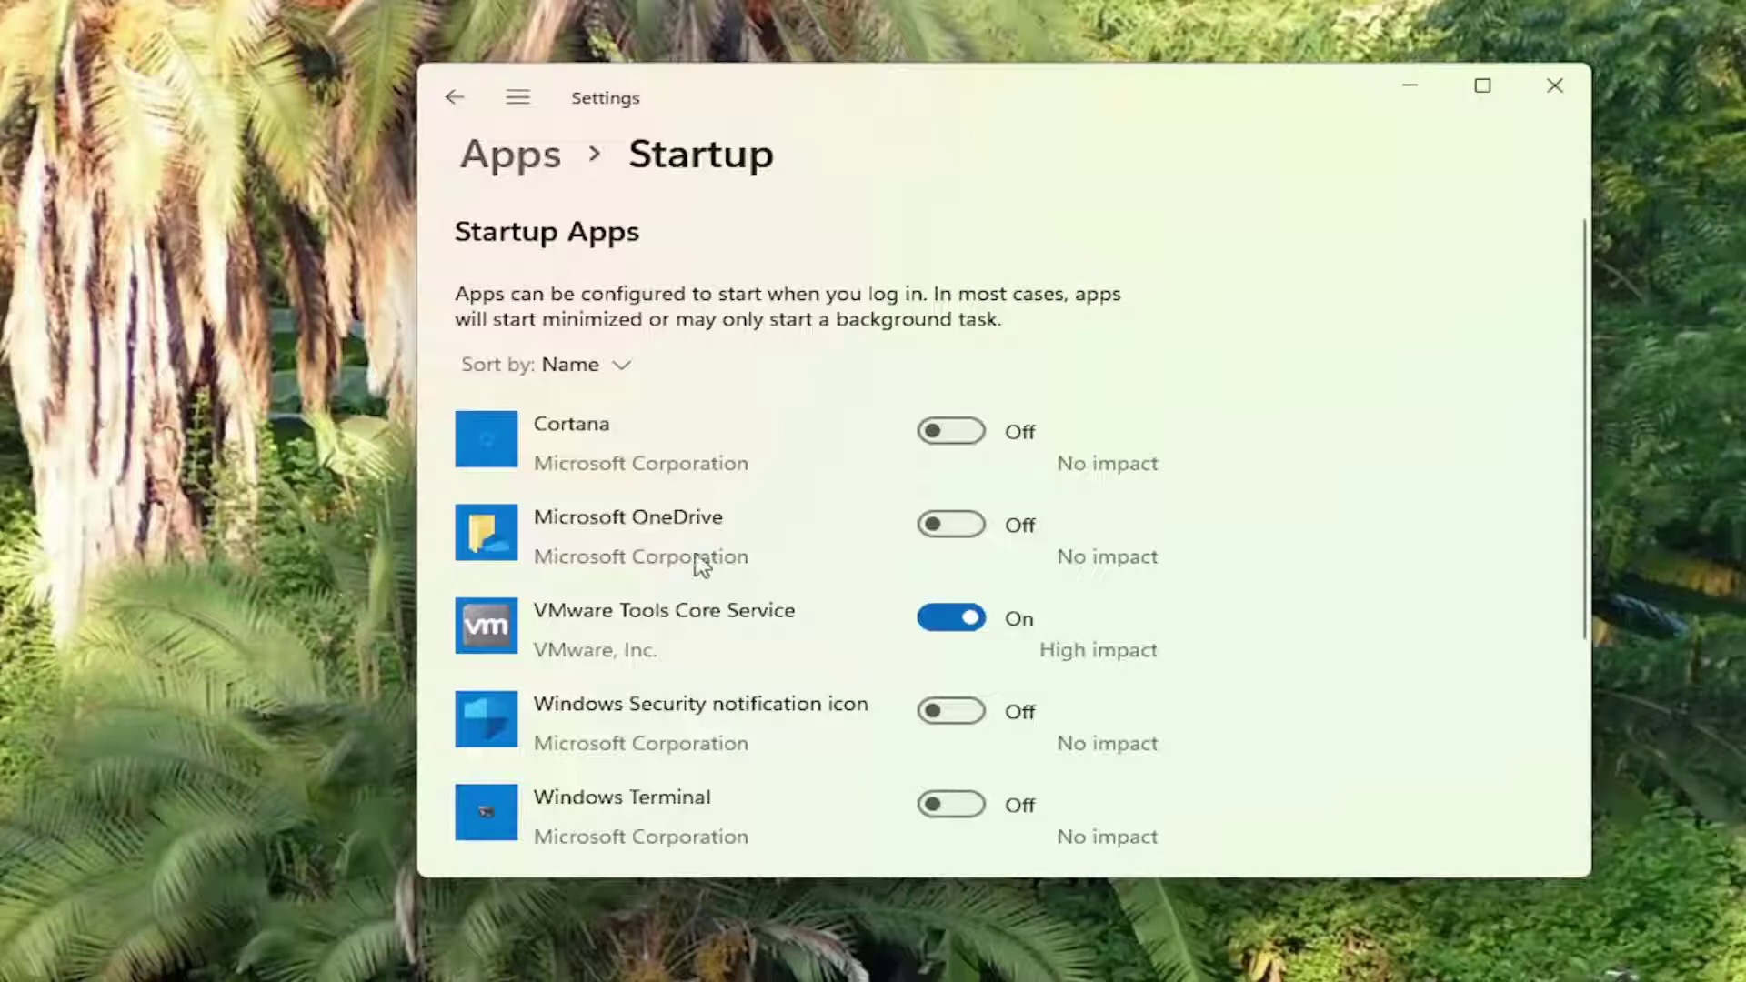
{"action": "scroll", "coordinate": [805, 641], "scroll_direction": "down", "scroll_amount": 1}
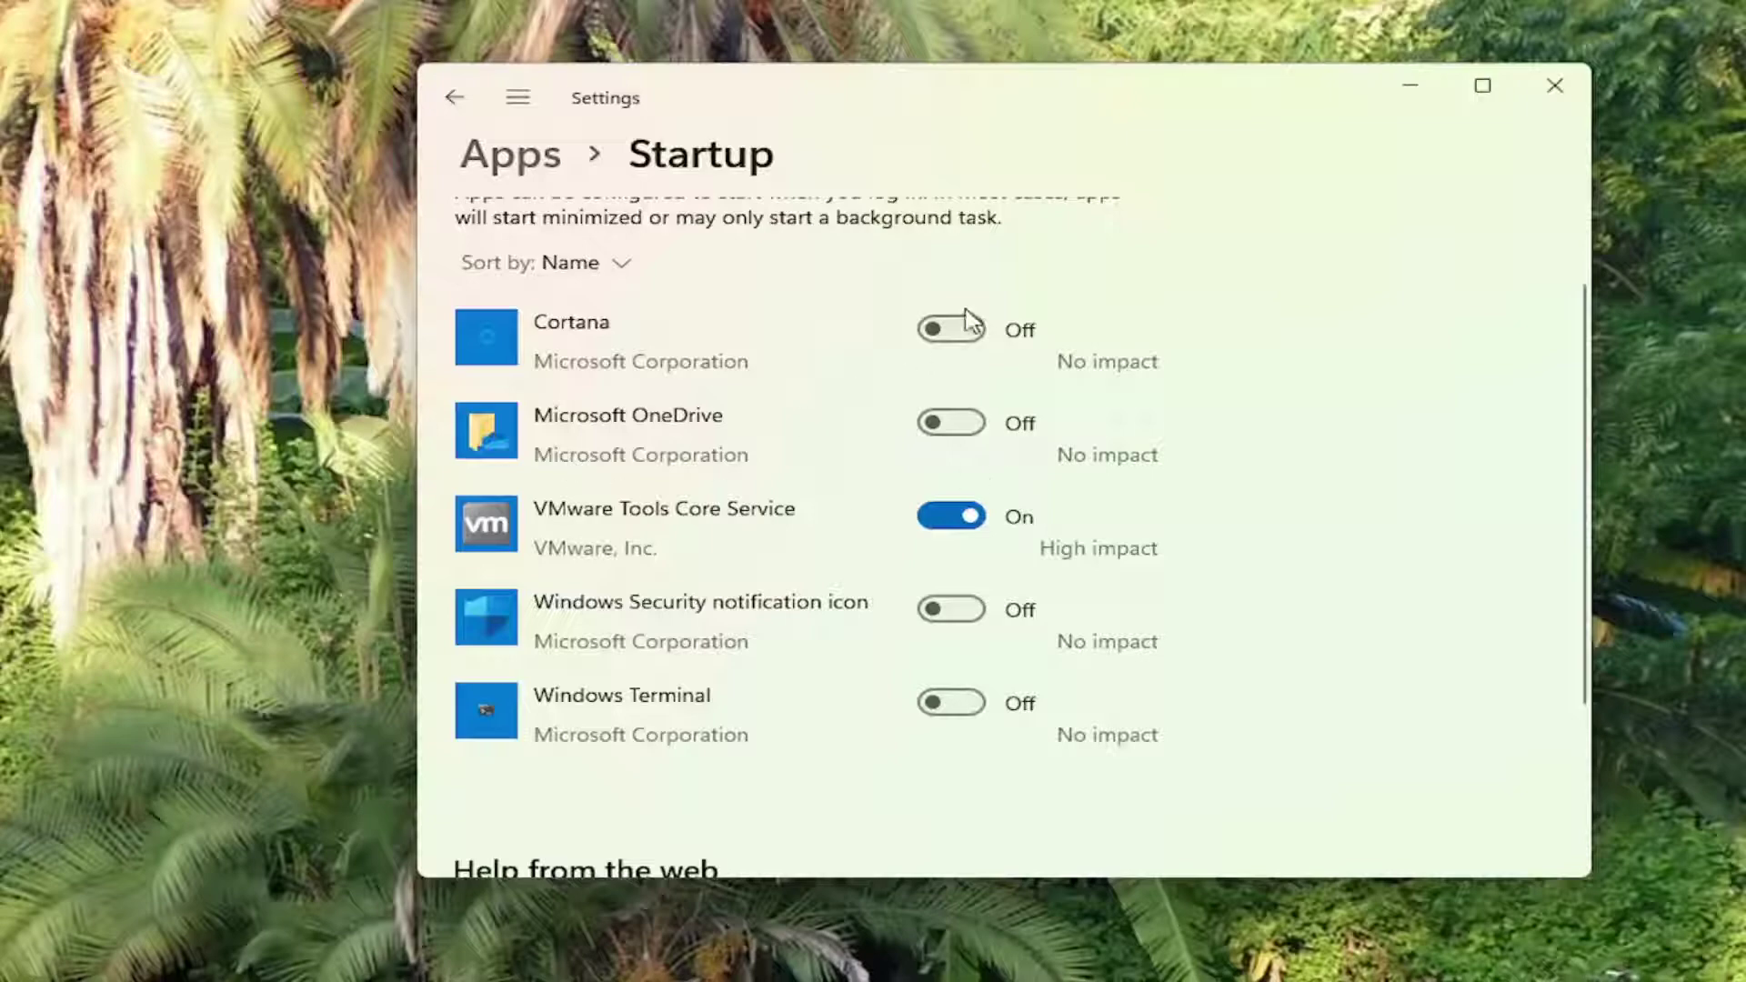
{"action": "scroll", "coordinate": [1105, 273], "scroll_direction": "up", "scroll_amount": 2}
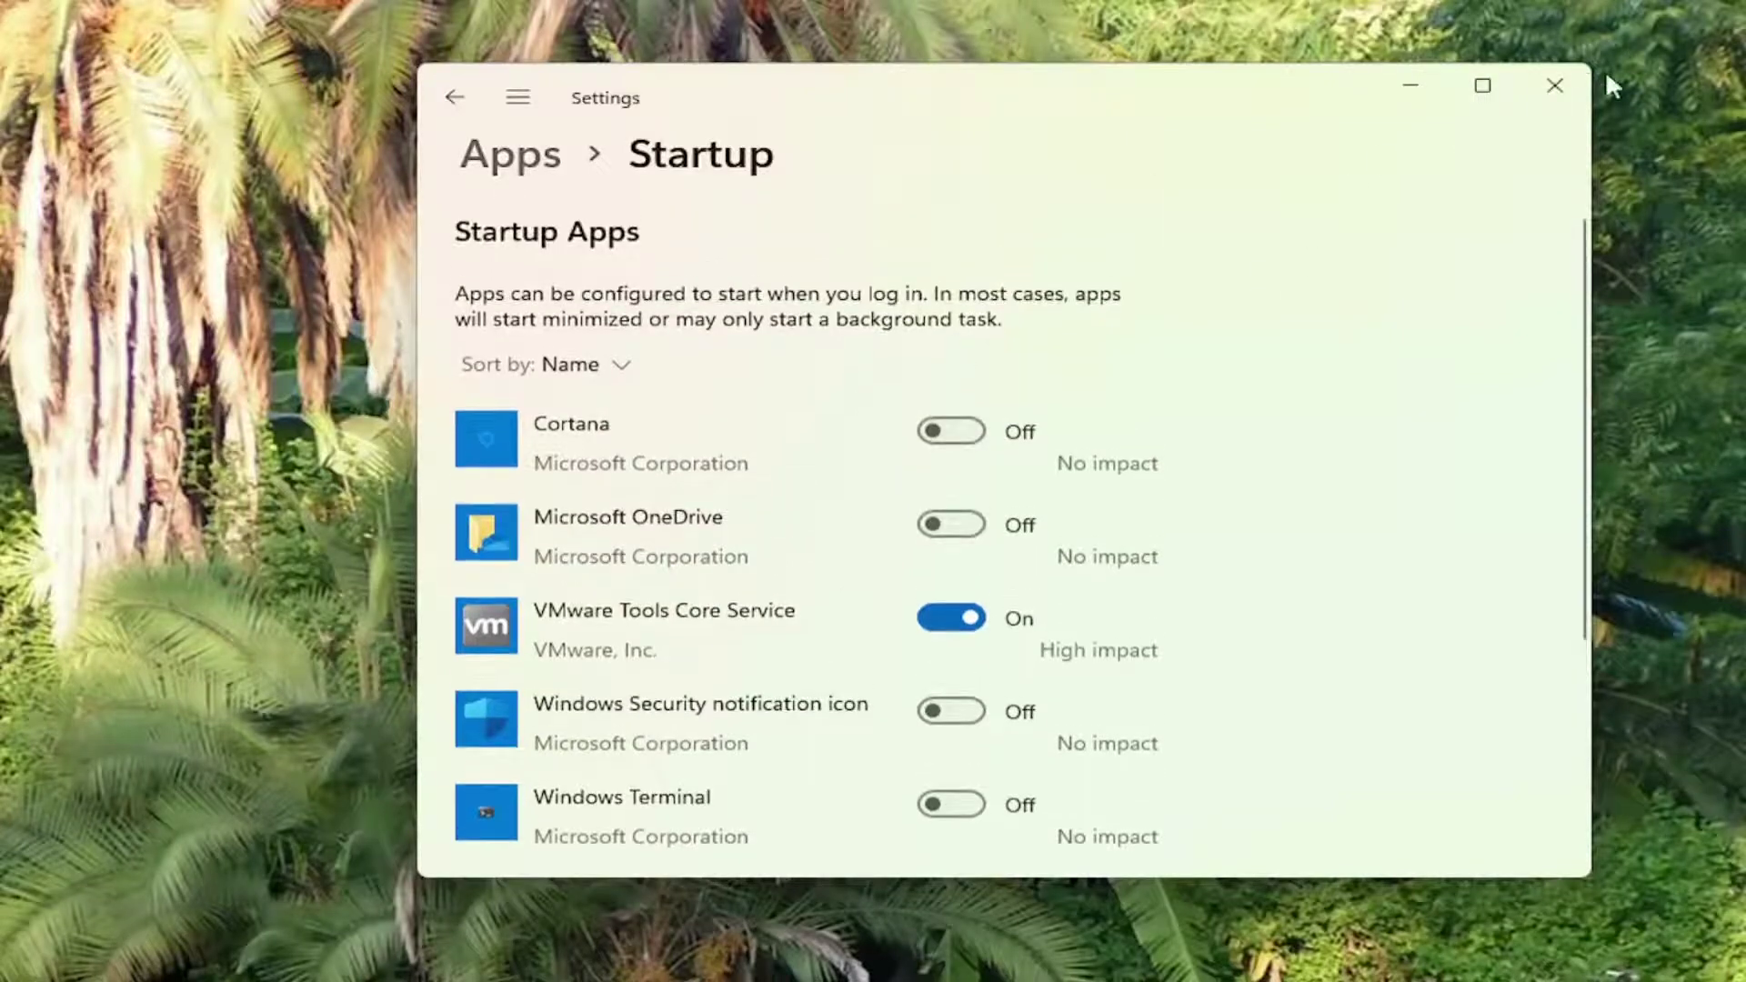
{"action": "left_click", "coordinate": [1554, 87]}
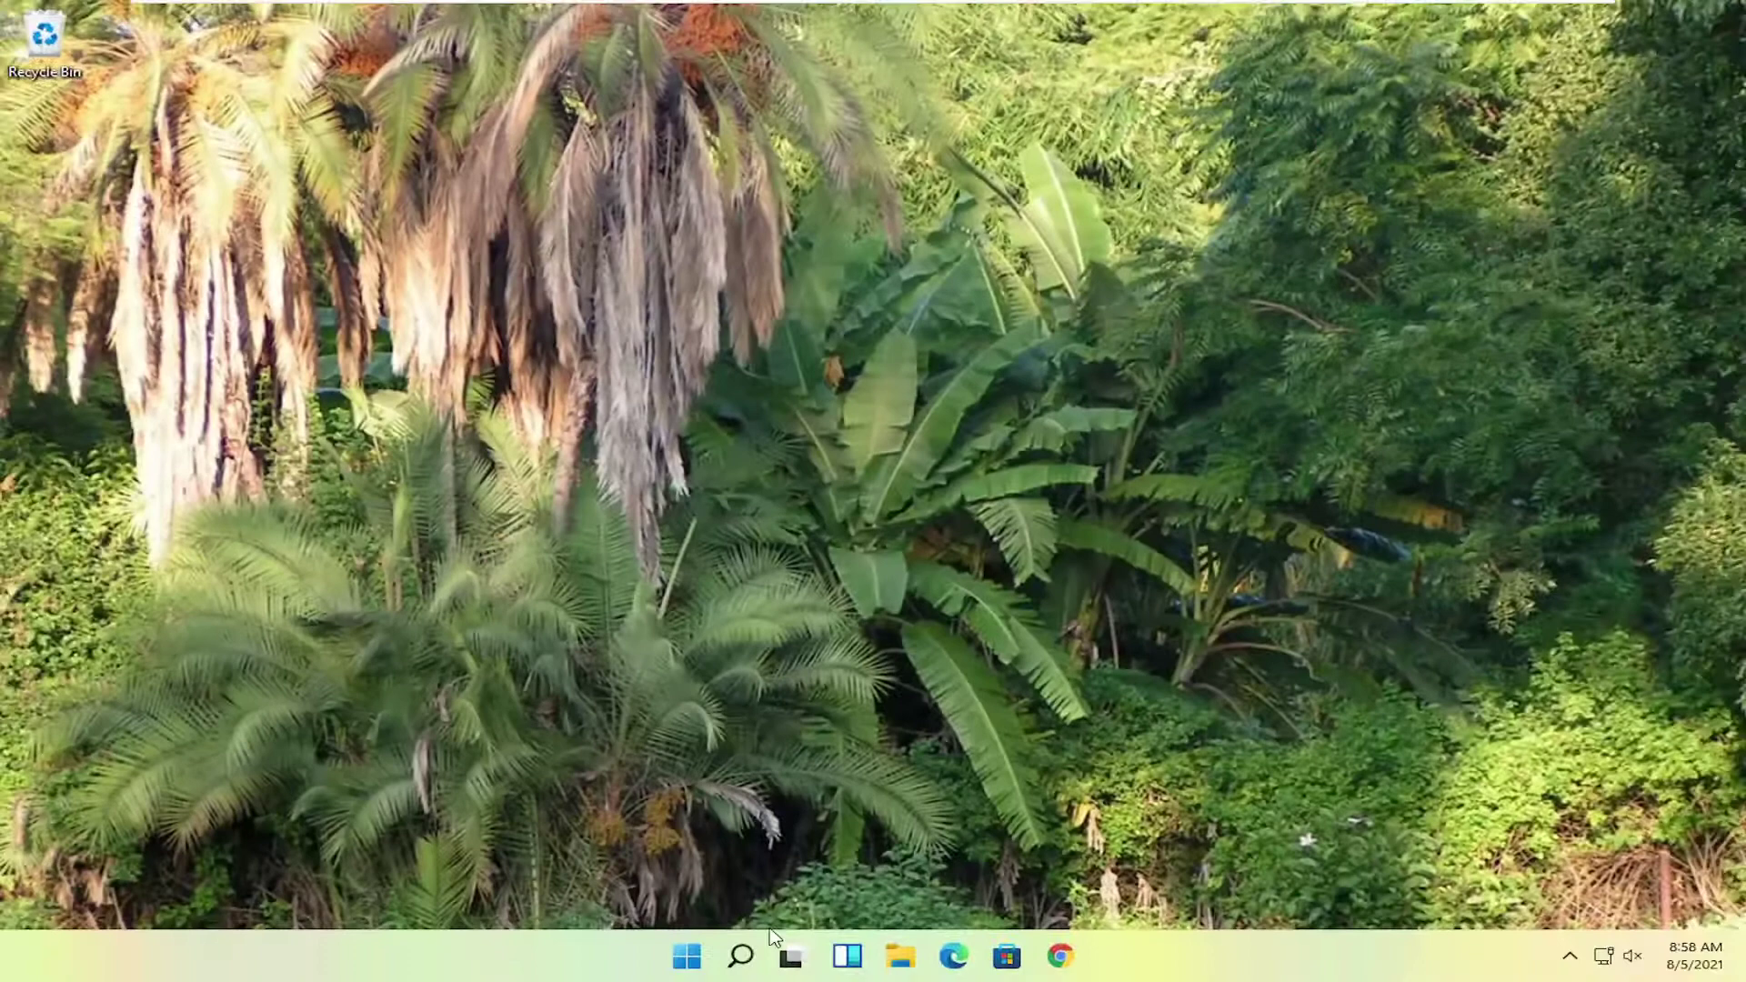
Optimize drive C: in Defragment and Optimize Drives until 0% fragmented, then close it.
{"action": "left_click", "coordinate": [742, 957]}
{"action": "type", "text": "def"}
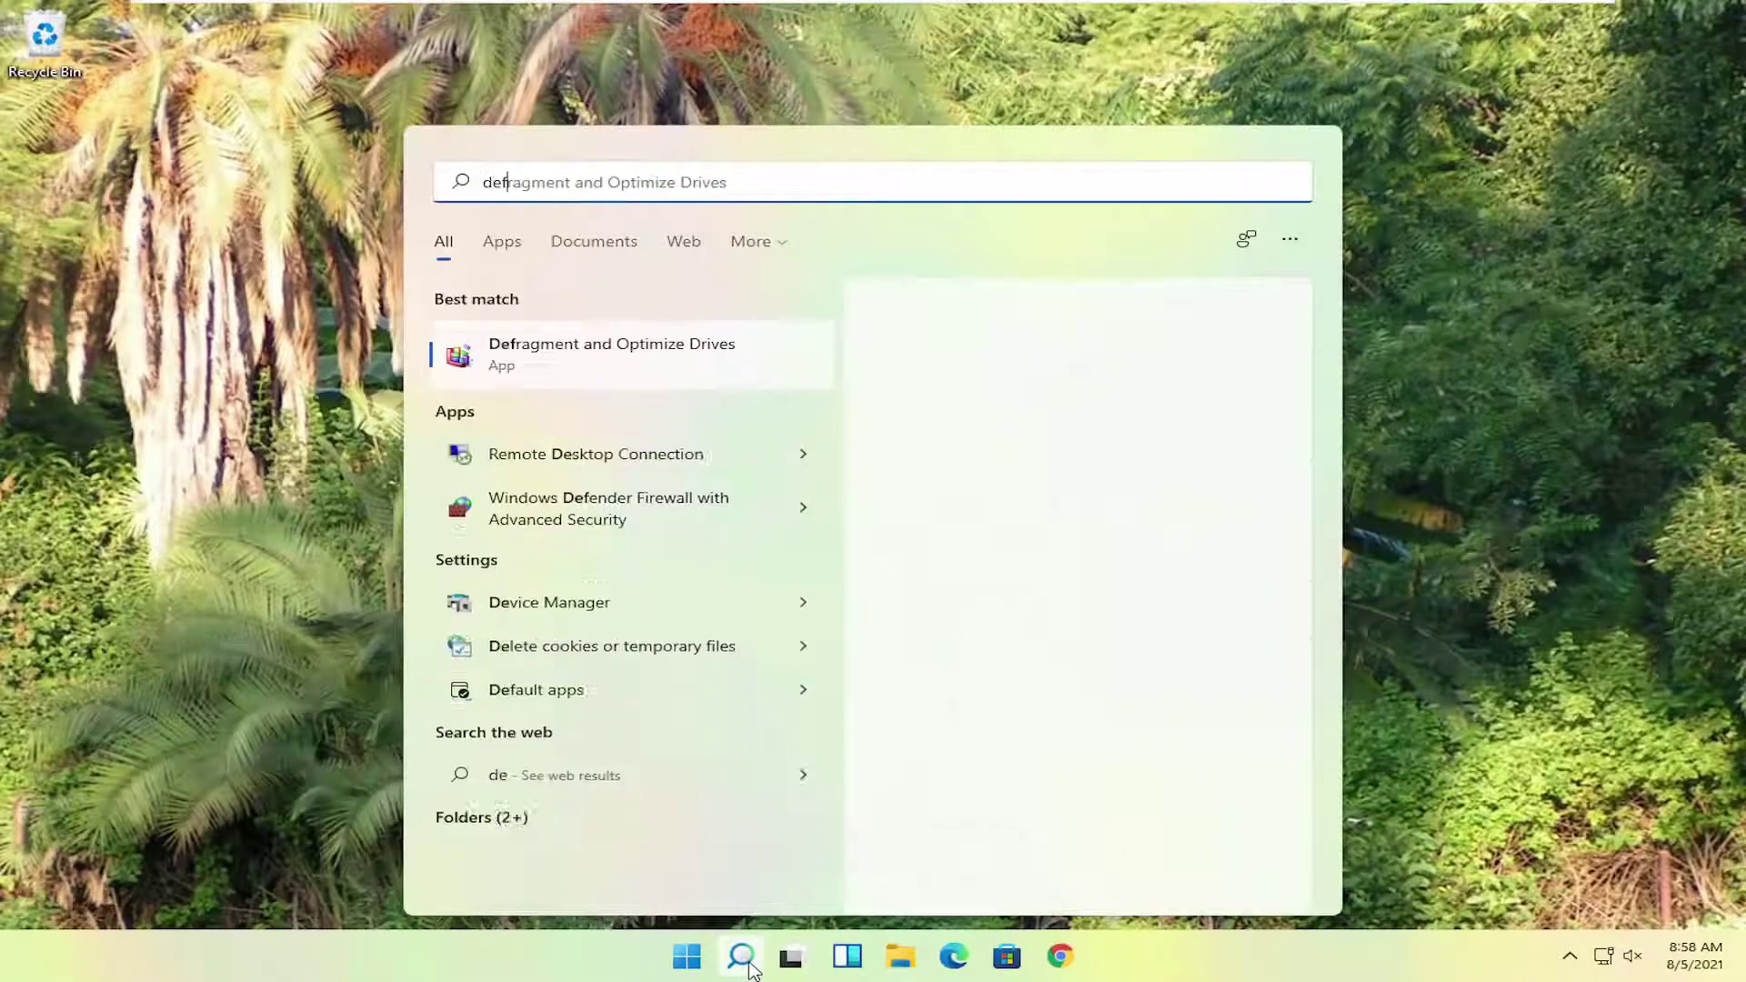
{"action": "type", "text": "rag"}
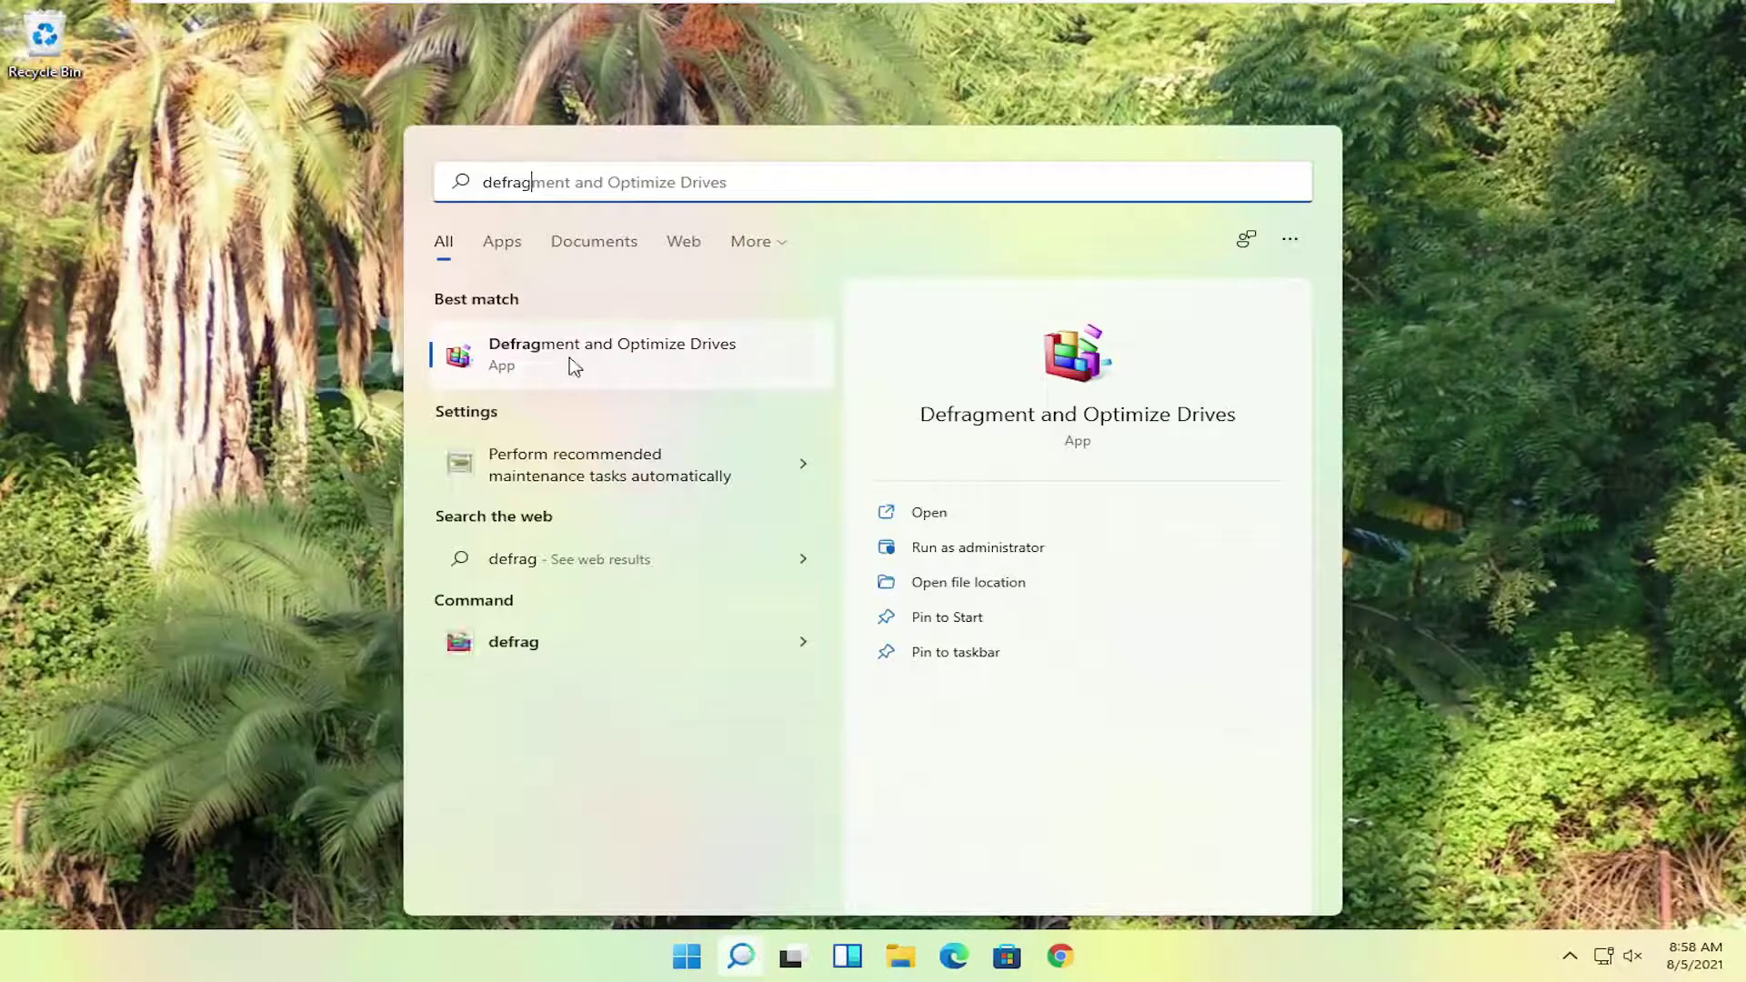
{"action": "left_click", "coordinate": [733, 355]}
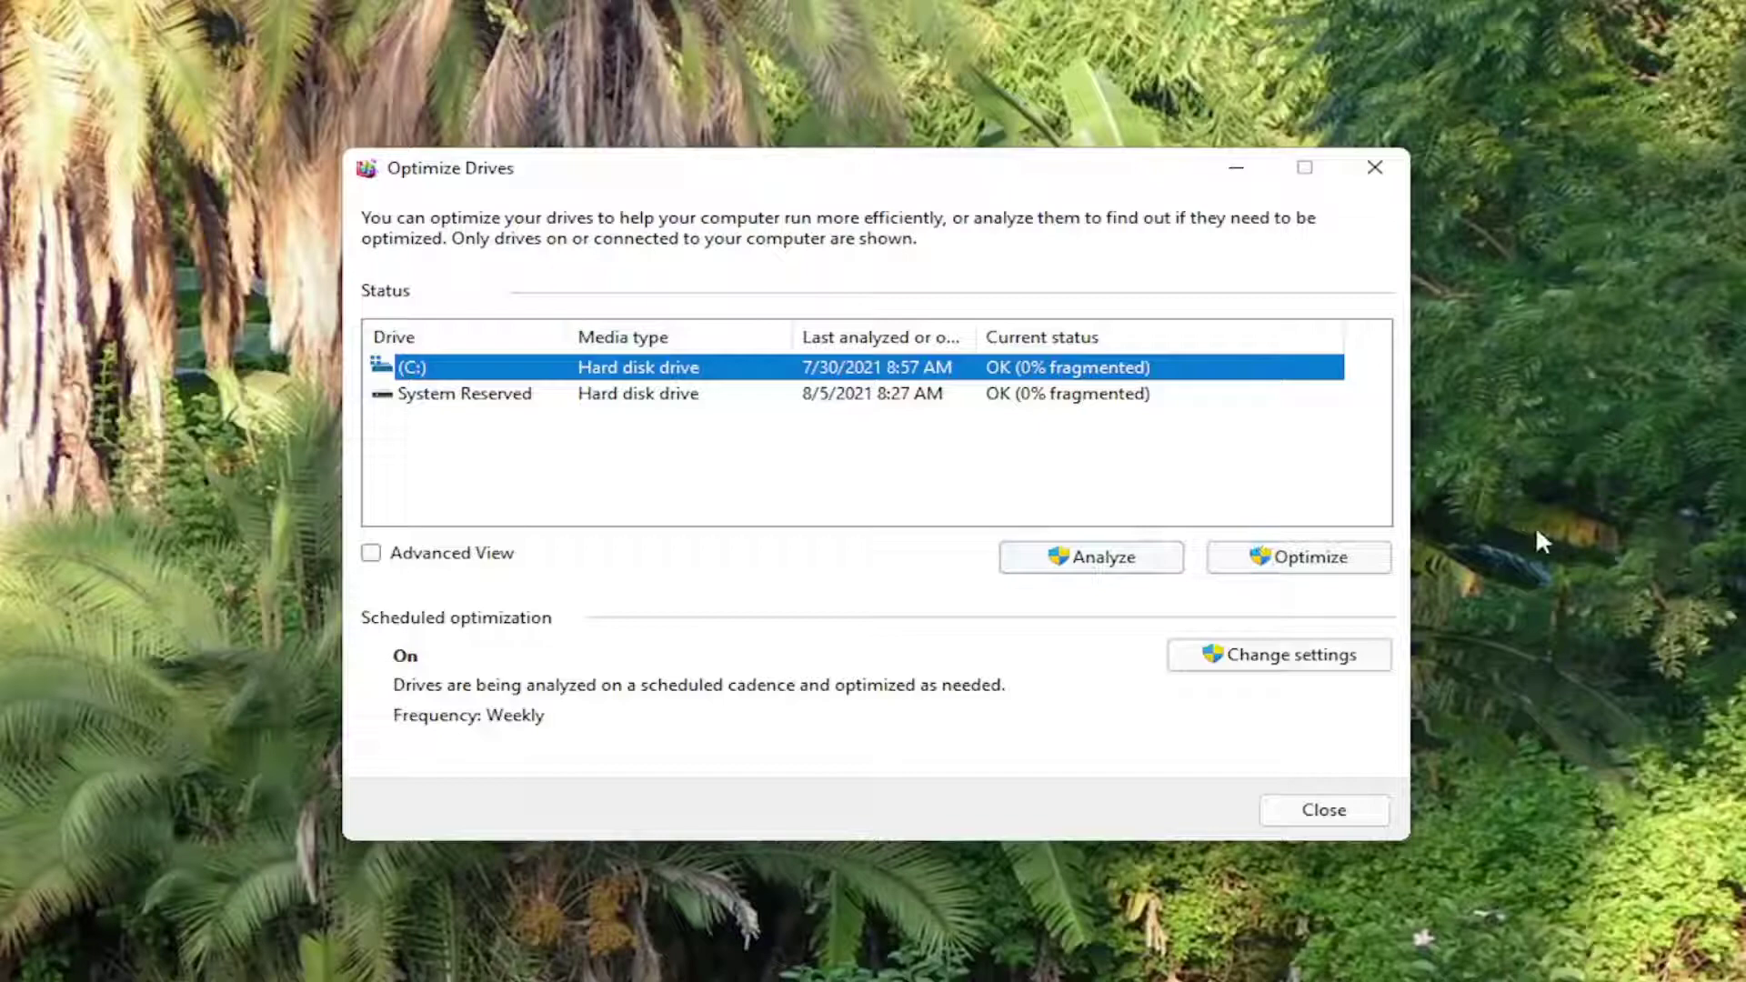
{"action": "left_click", "coordinate": [1297, 556]}
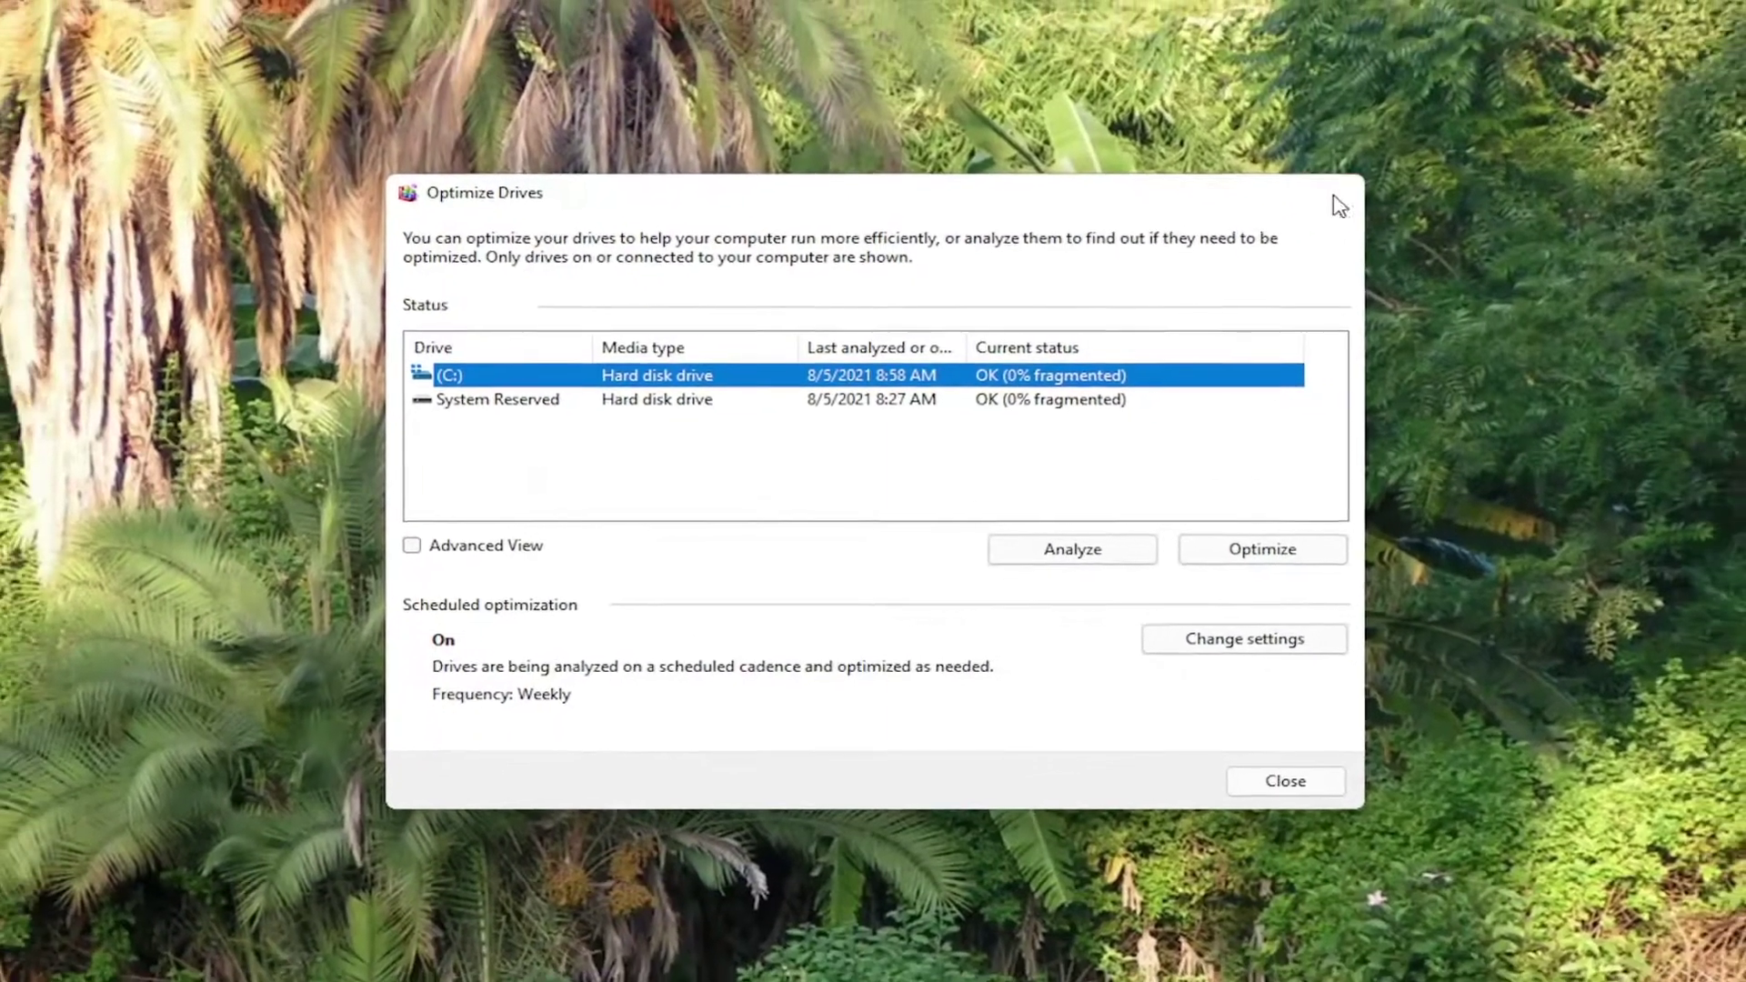
{"action": "left_click", "coordinate": [1339, 204]}
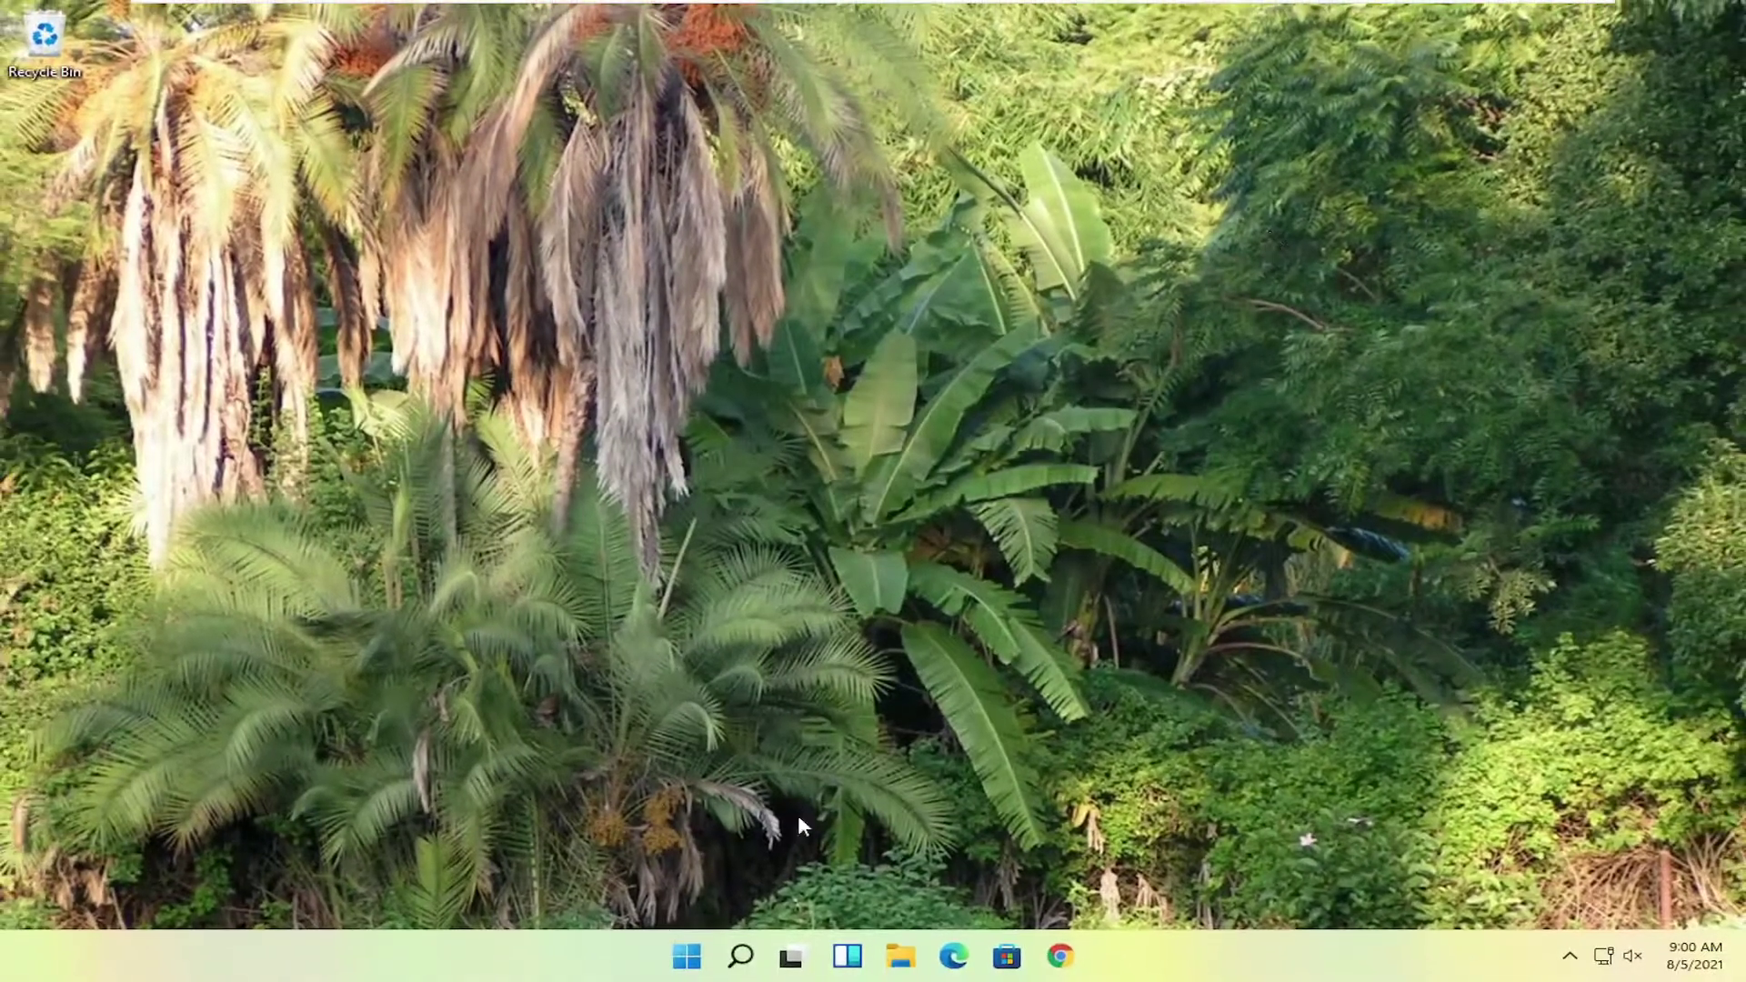
{"action": "right_click", "coordinate": [686, 957]}
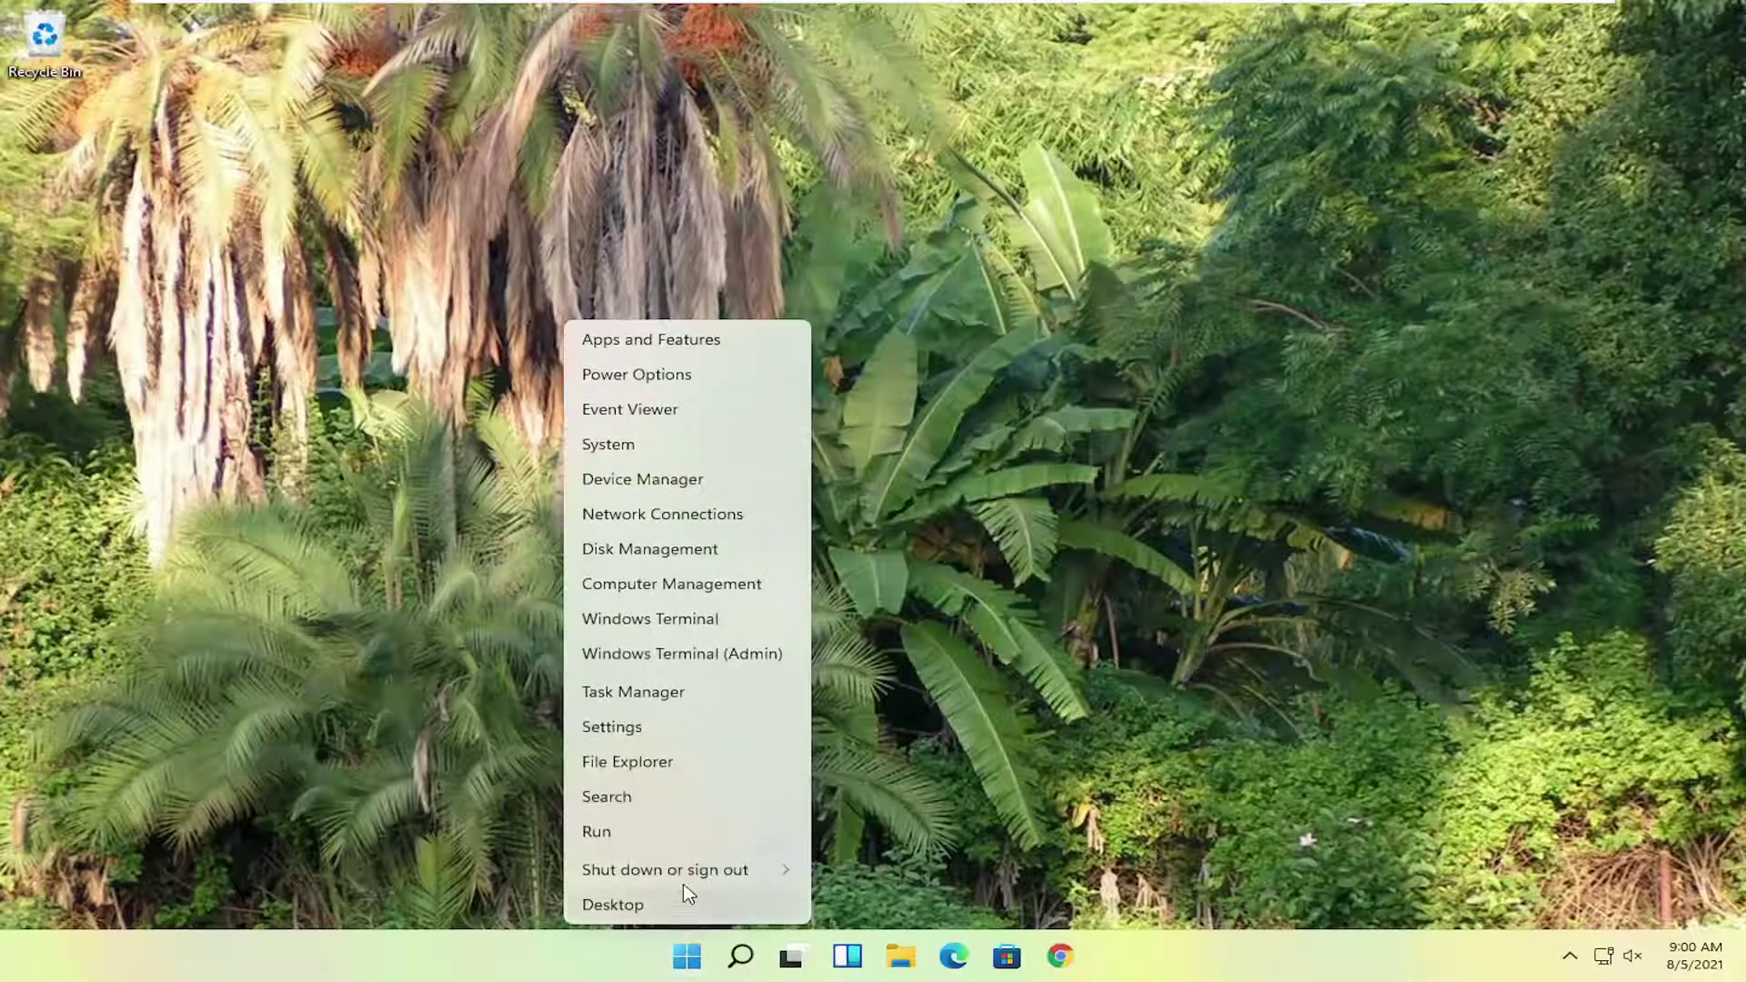
{"action": "mouse_move", "coordinate": [664, 871]}
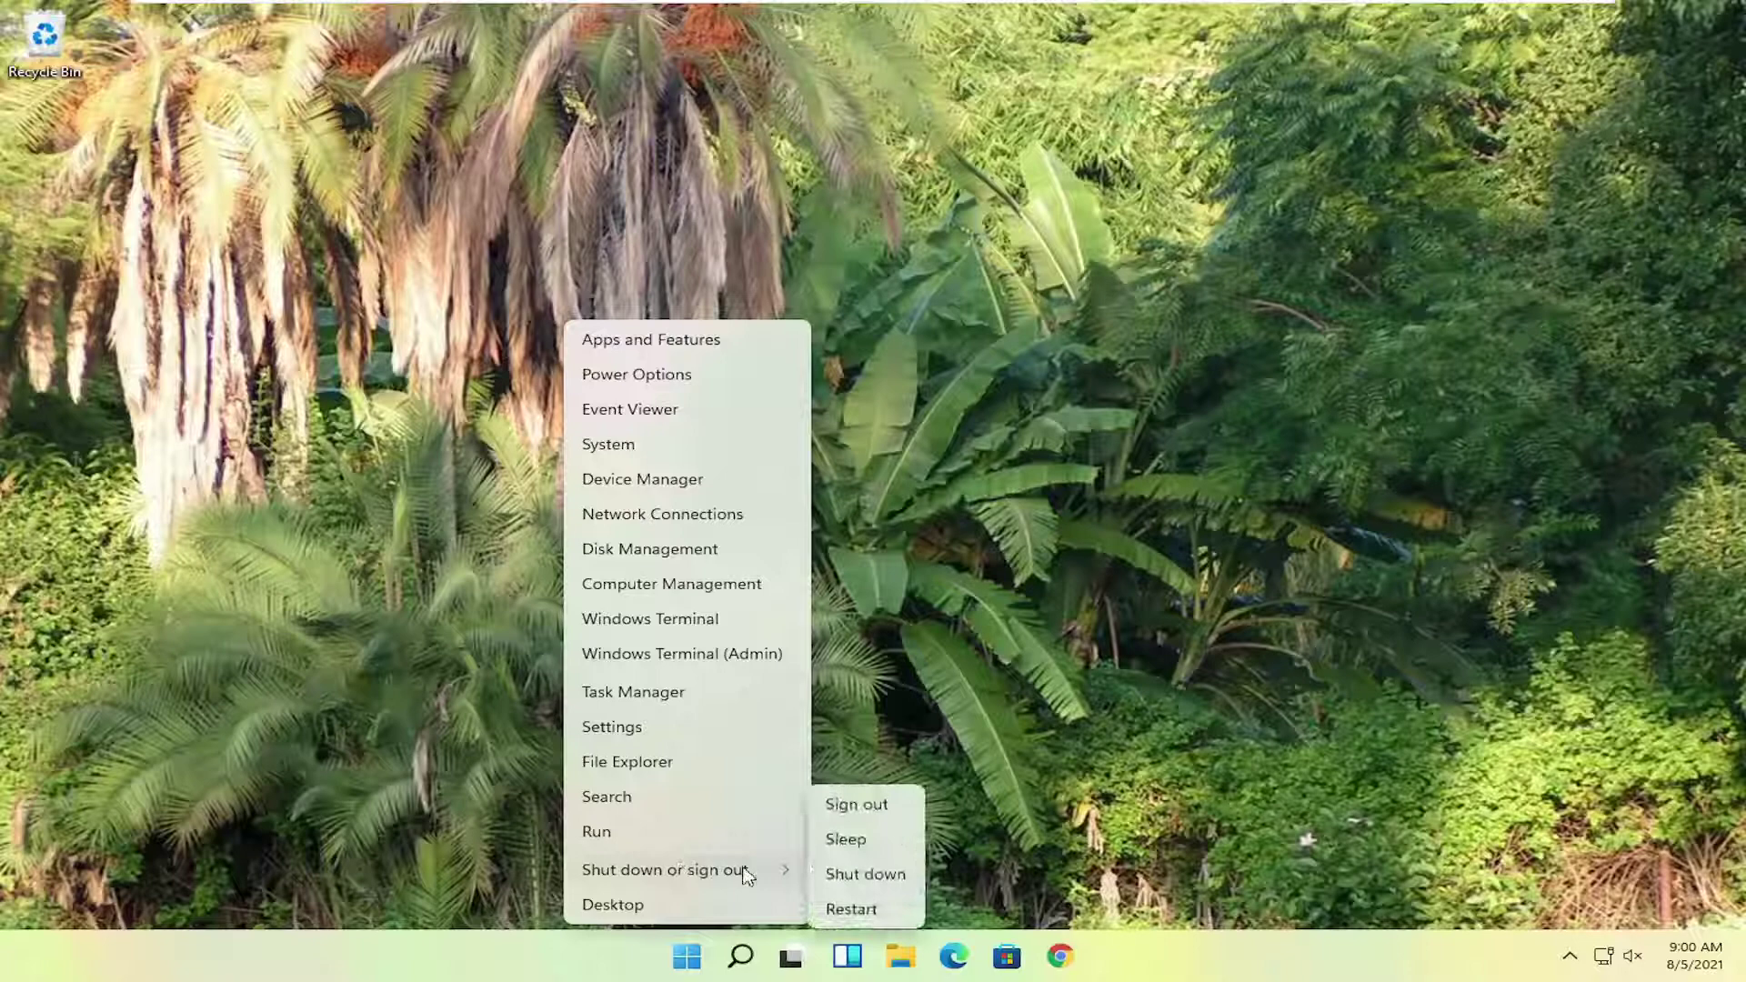
{"action": "left_click", "coordinate": [1078, 710]}
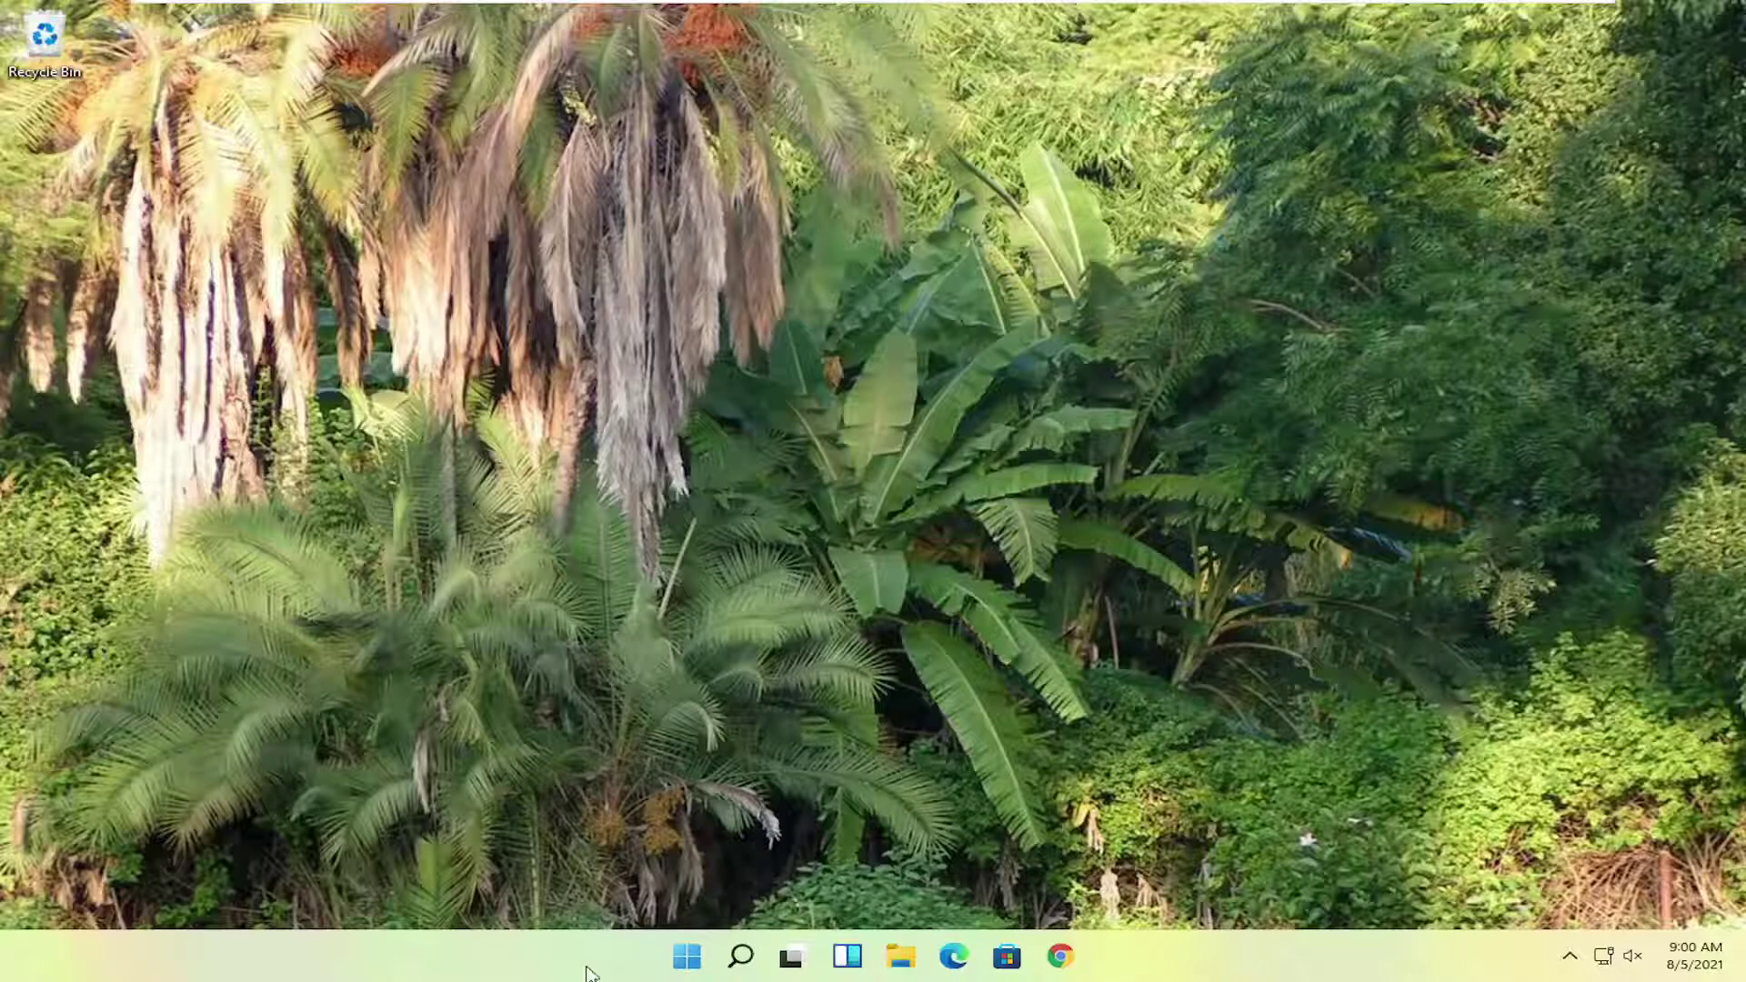
Launch Control Panel from search and keep its items shown as large icons.
{"action": "left_click", "coordinate": [686, 957]}
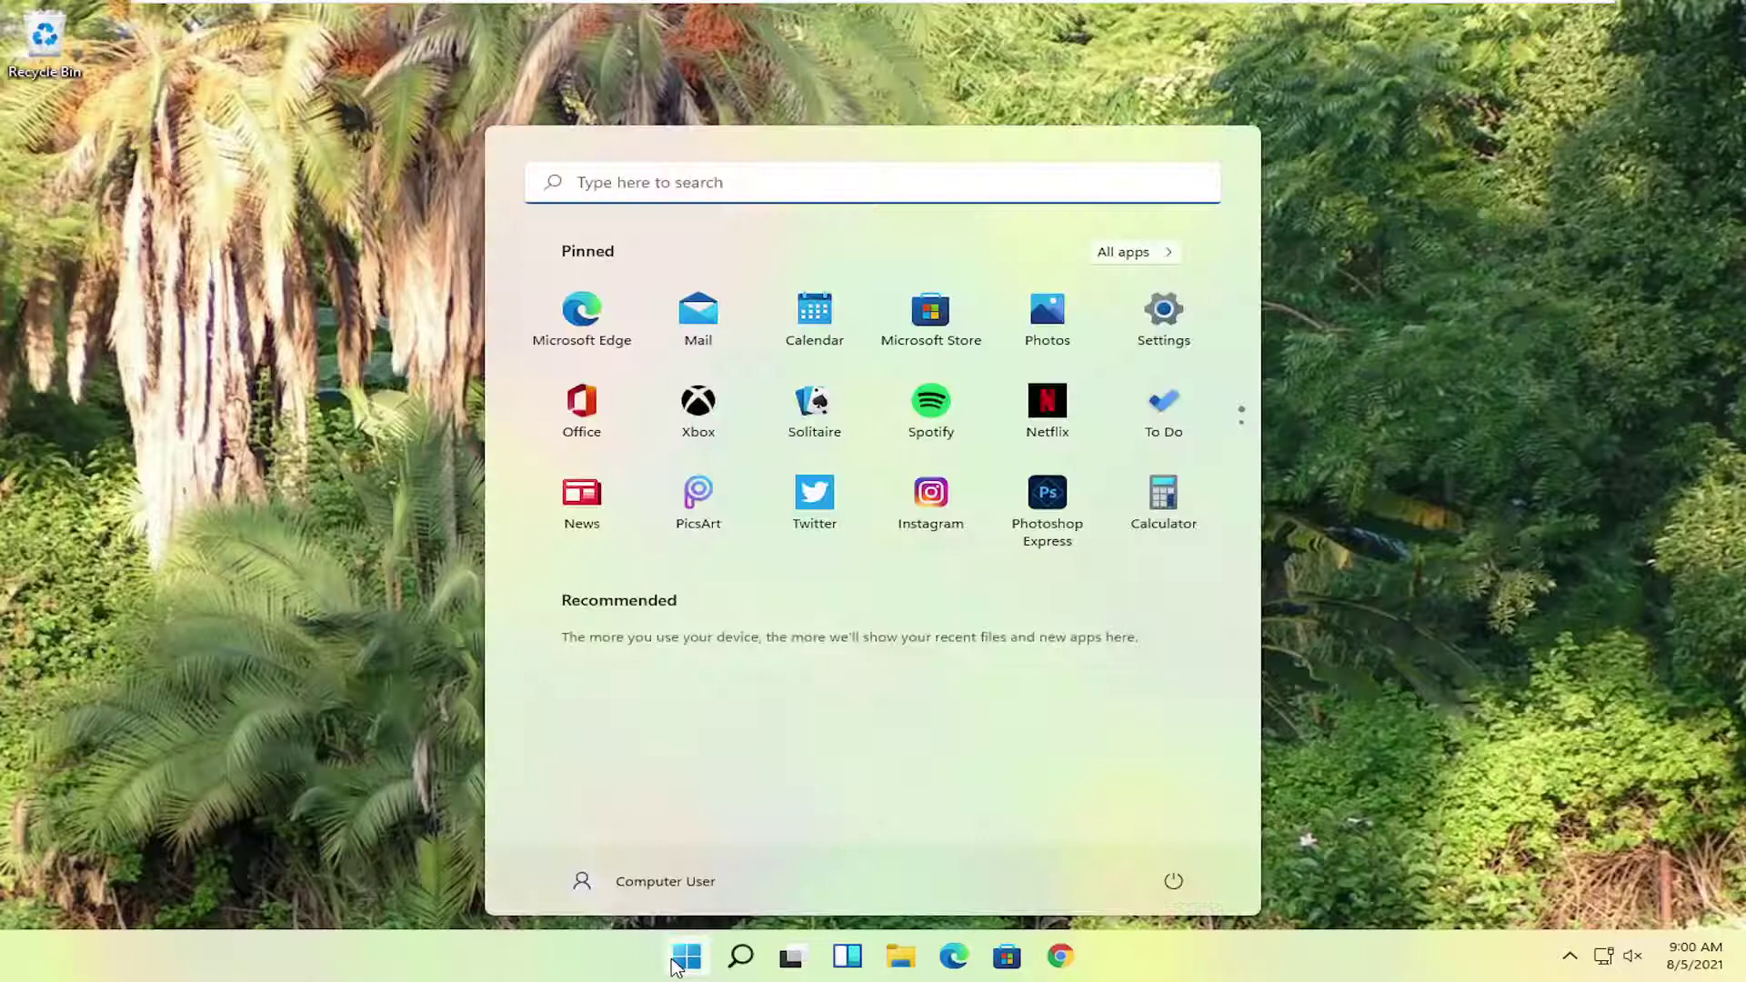
{"action": "type", "text": "contro."}
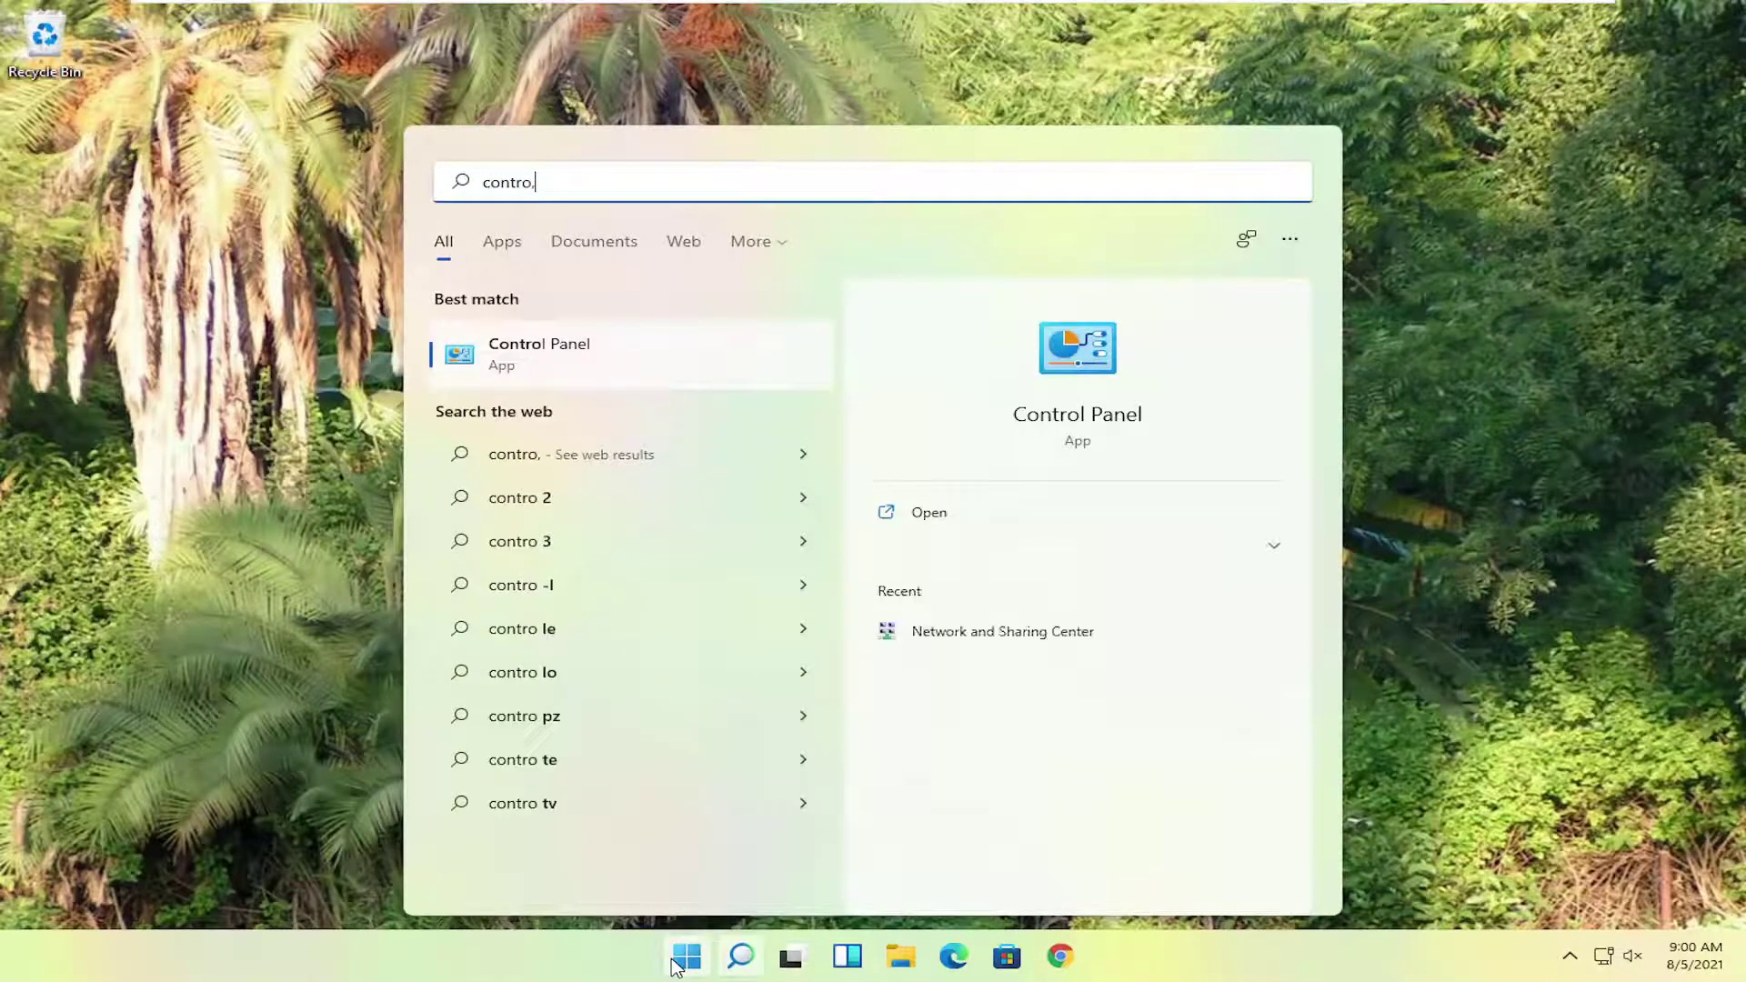
{"action": "type", "text": "l panel"}
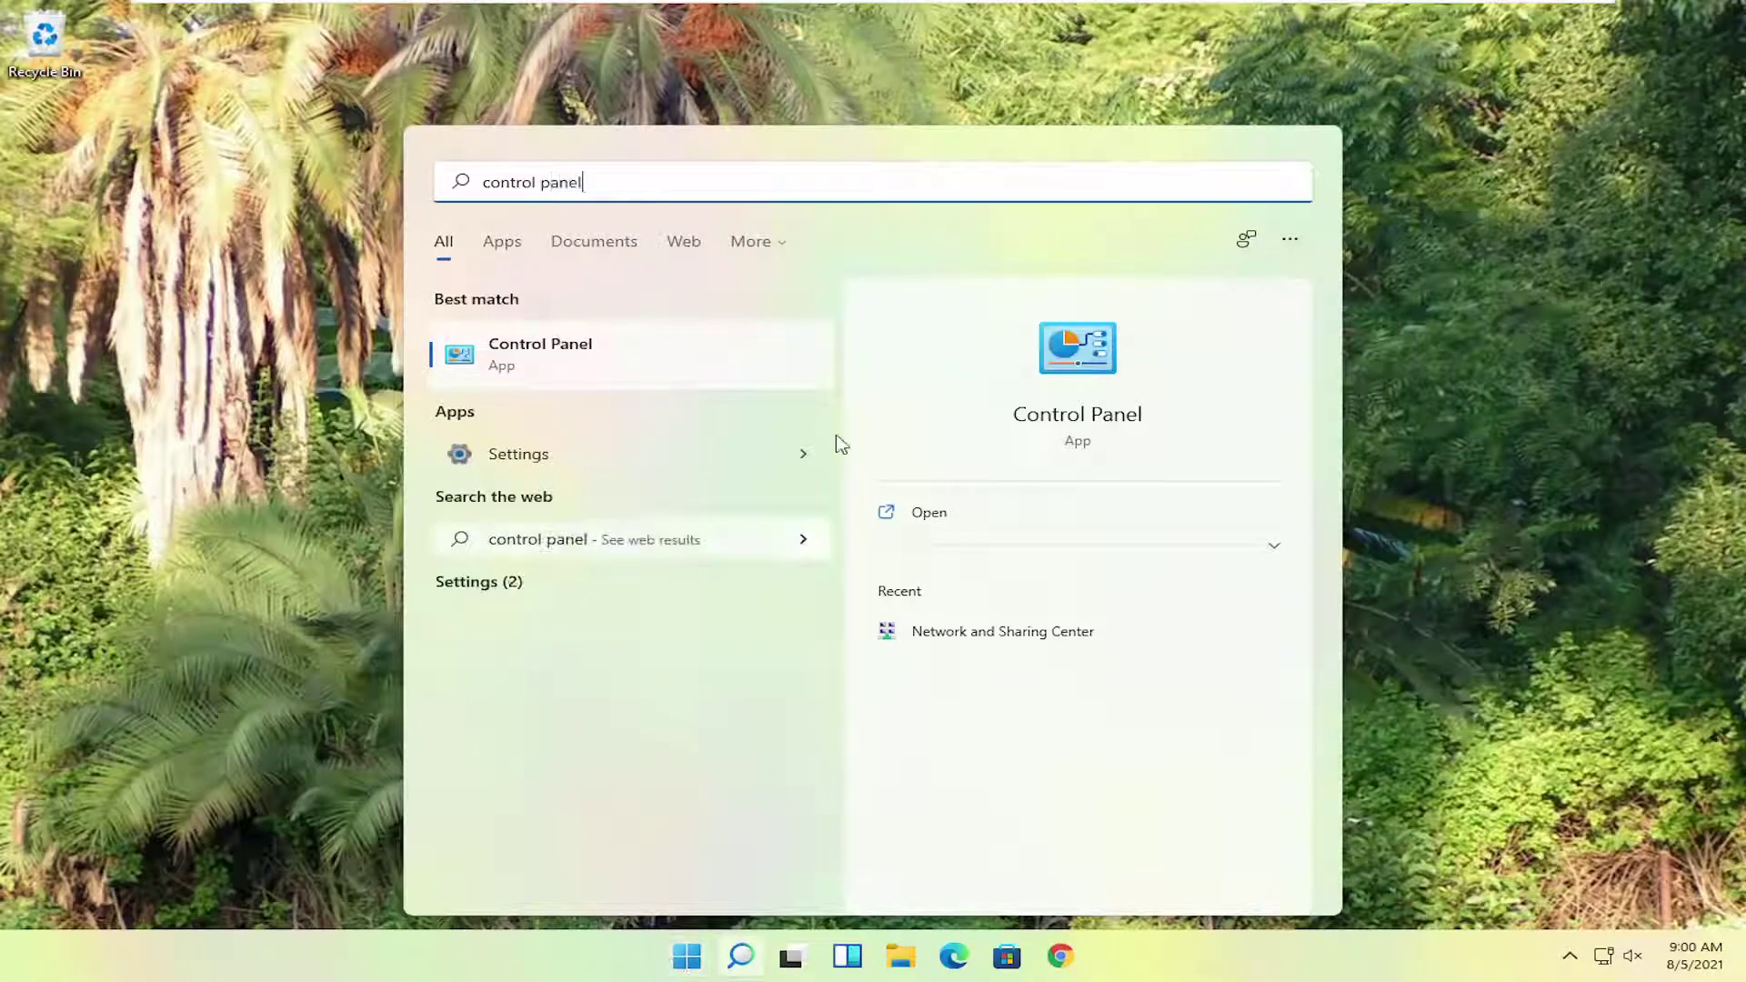
{"action": "left_click", "coordinate": [557, 360]}
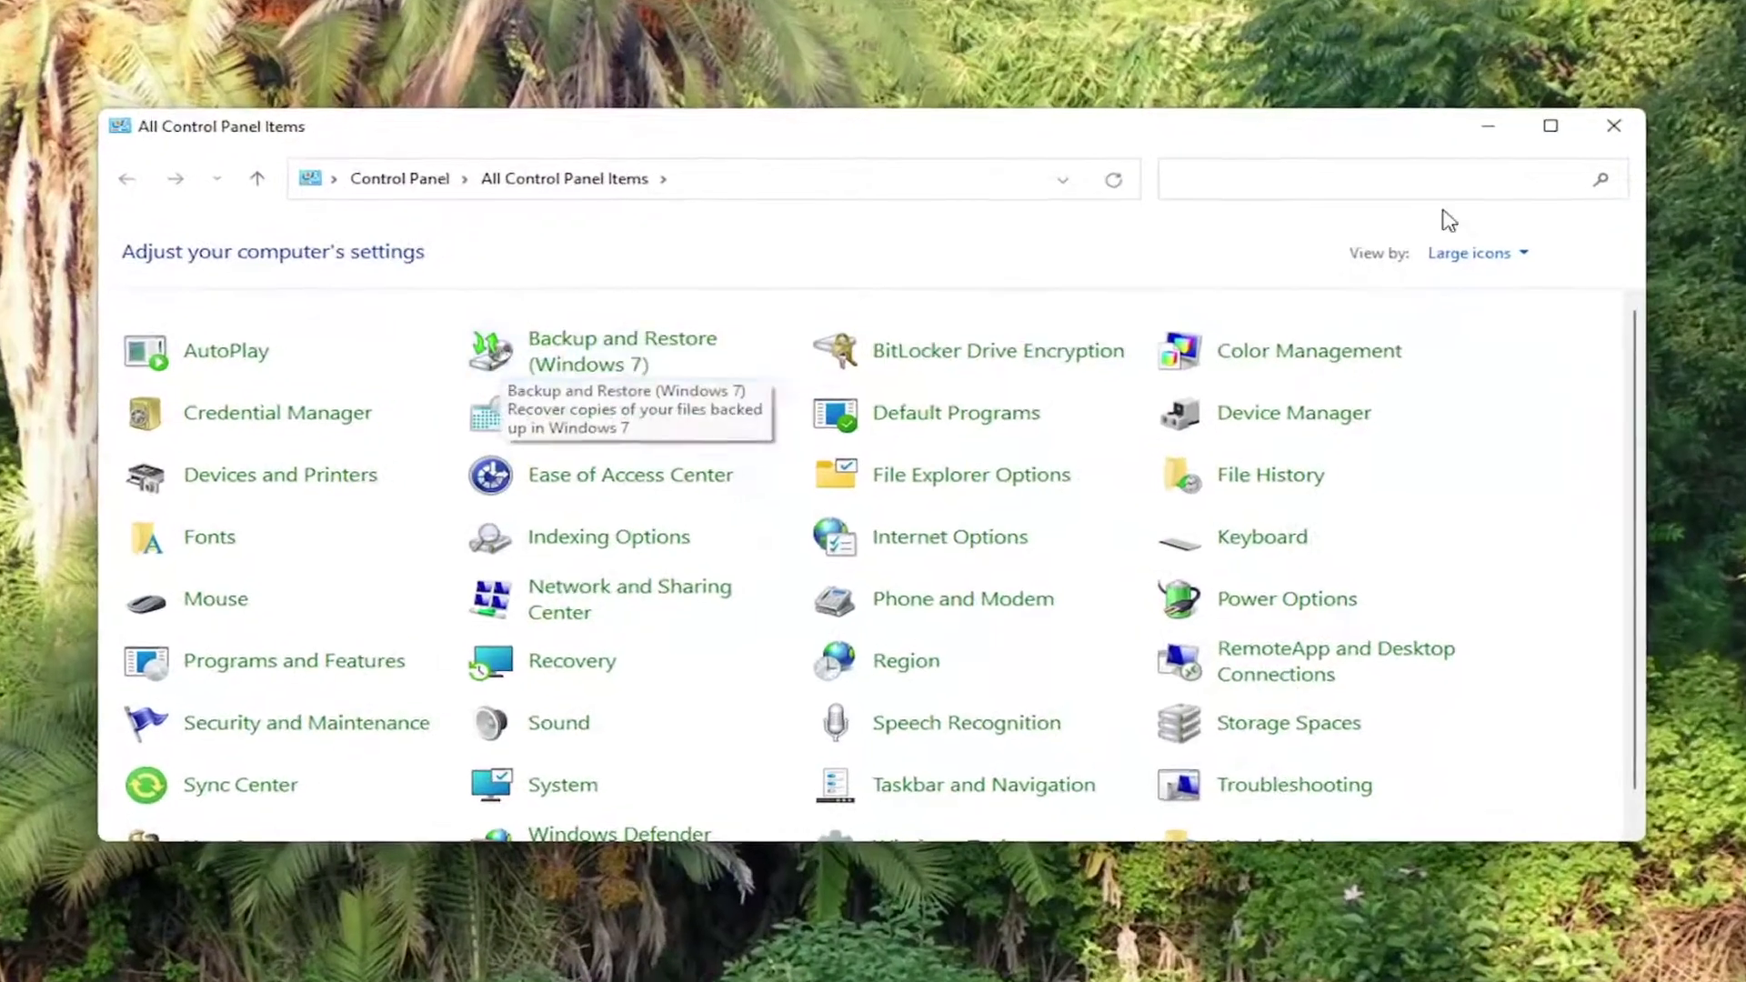
{"action": "left_click", "coordinate": [1478, 252]}
{"action": "left_click", "coordinate": [1475, 312]}
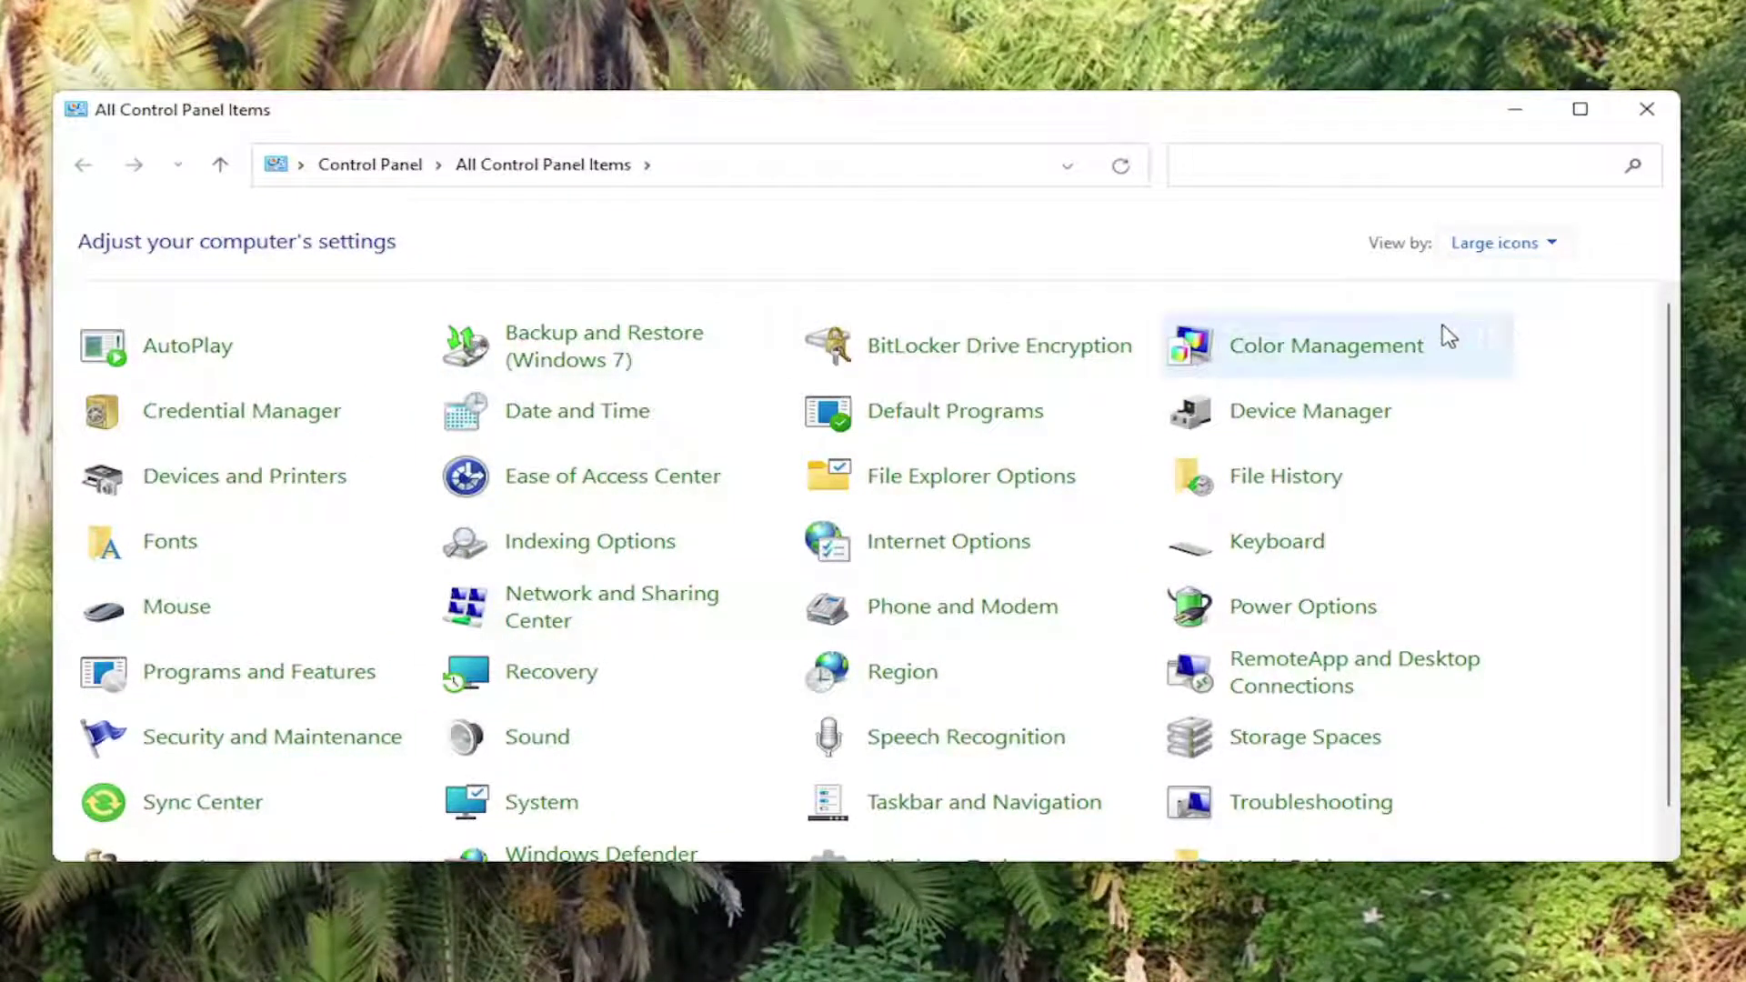
In Power Options, reveal additional plans, select High performance, and close the window.
{"action": "left_click", "coordinate": [1324, 621]}
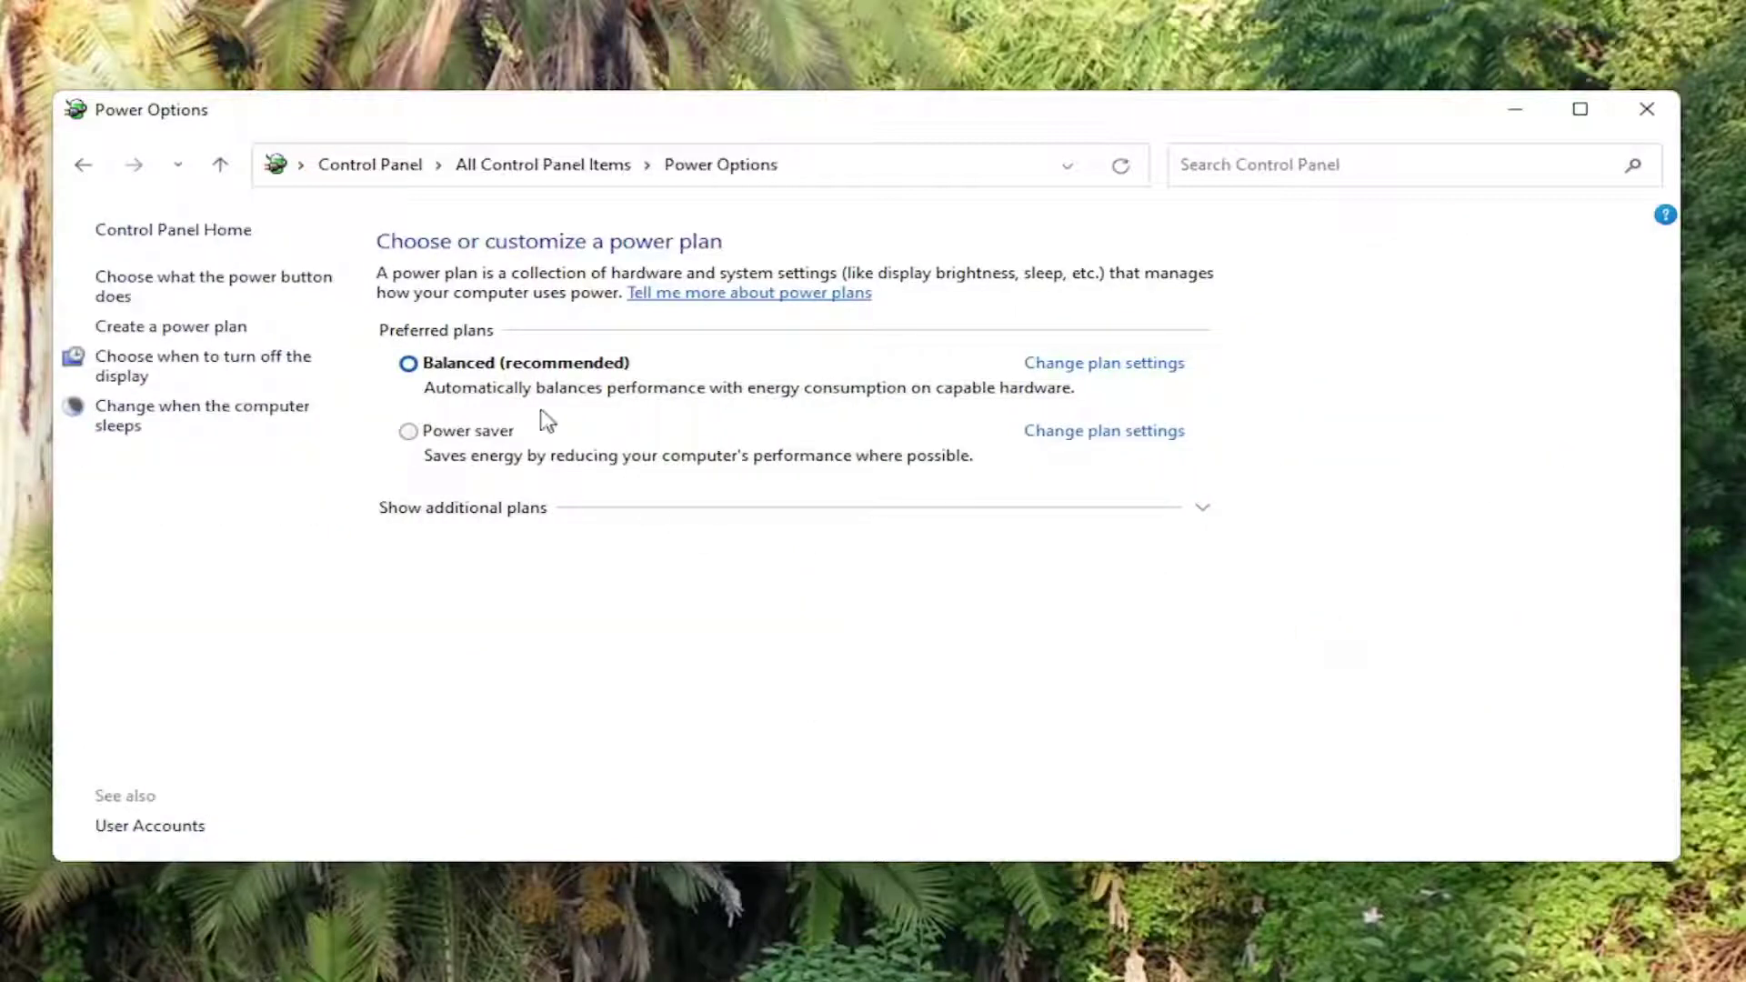
{"action": "left_click", "coordinate": [492, 525]}
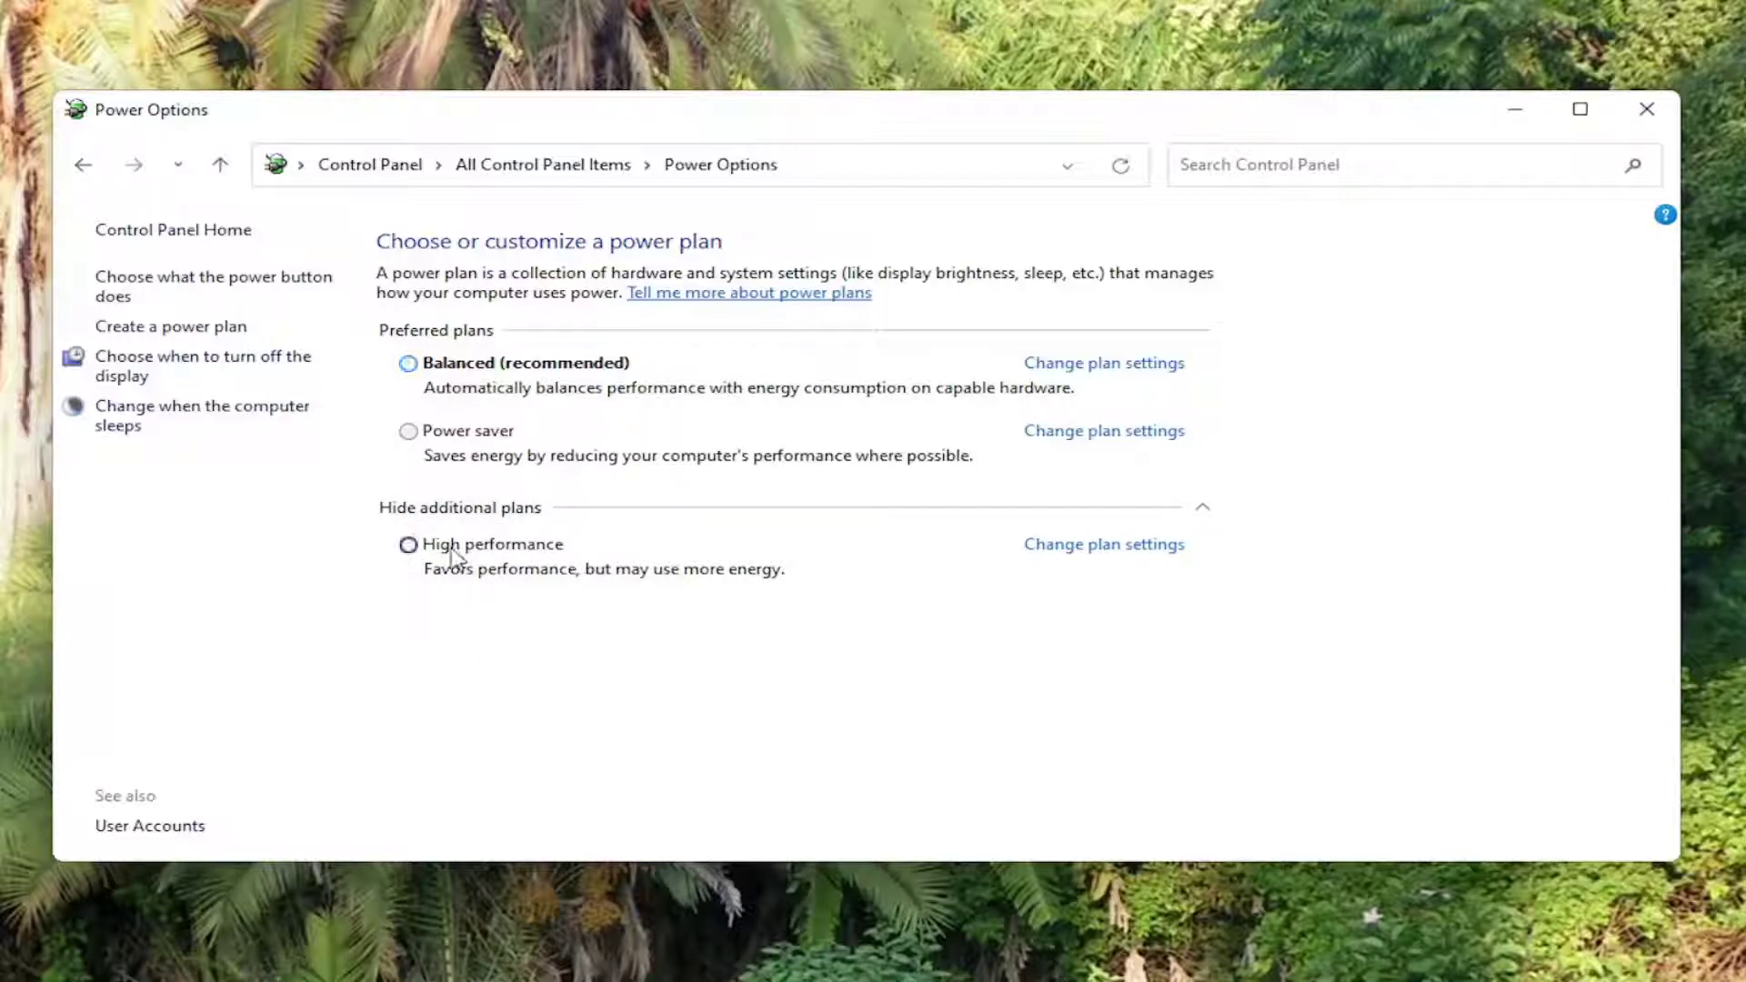
{"action": "left_click", "coordinate": [408, 545]}
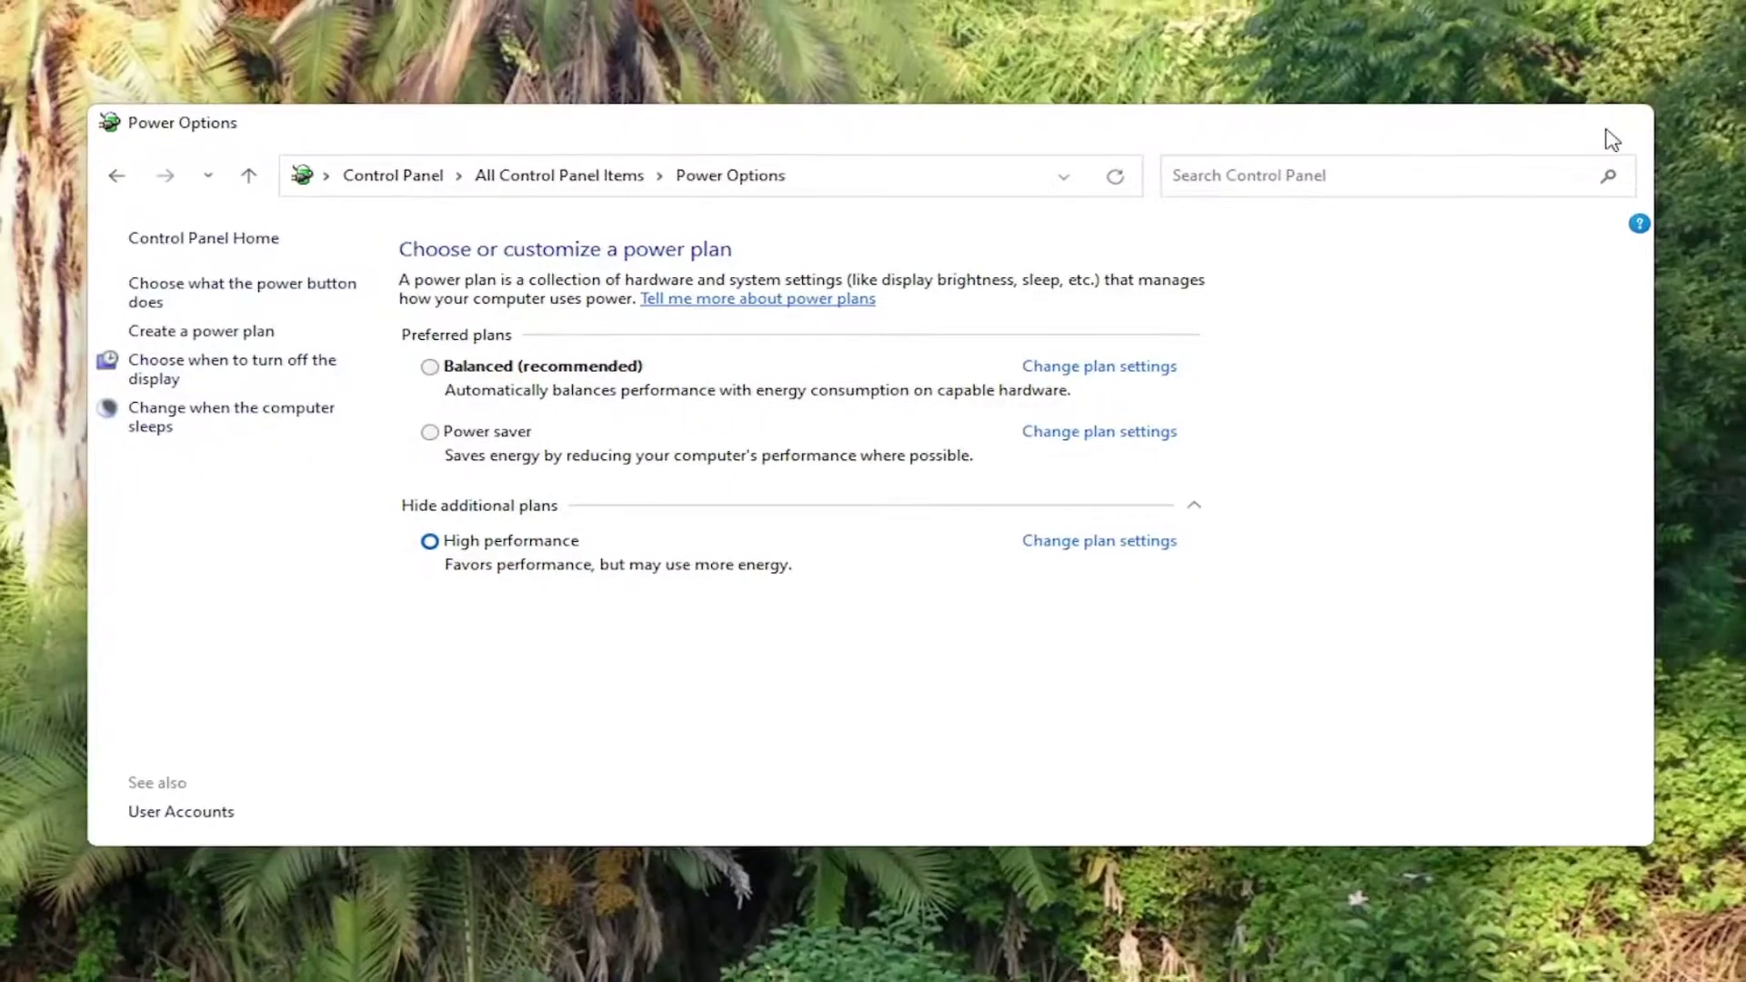
{"action": "left_click", "coordinate": [1647, 109]}
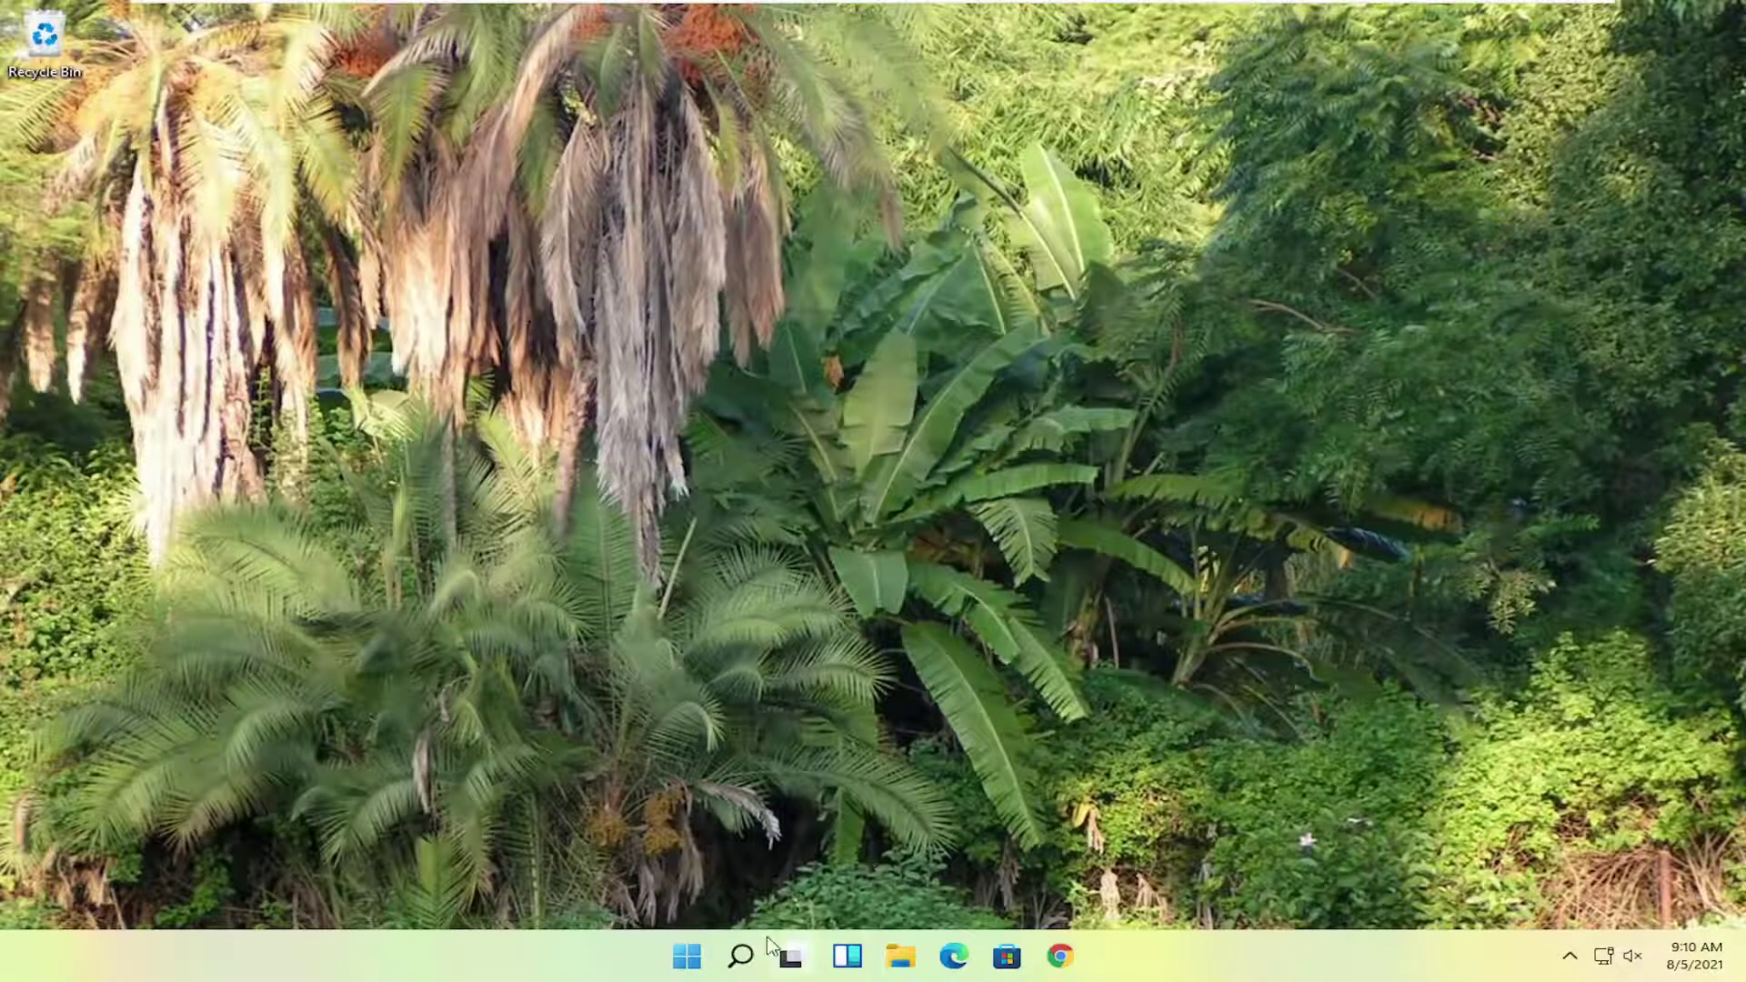
In Performance Options, choose Adjust for best performance to clear all visual effects.
{"action": "left_click", "coordinate": [740, 955]}
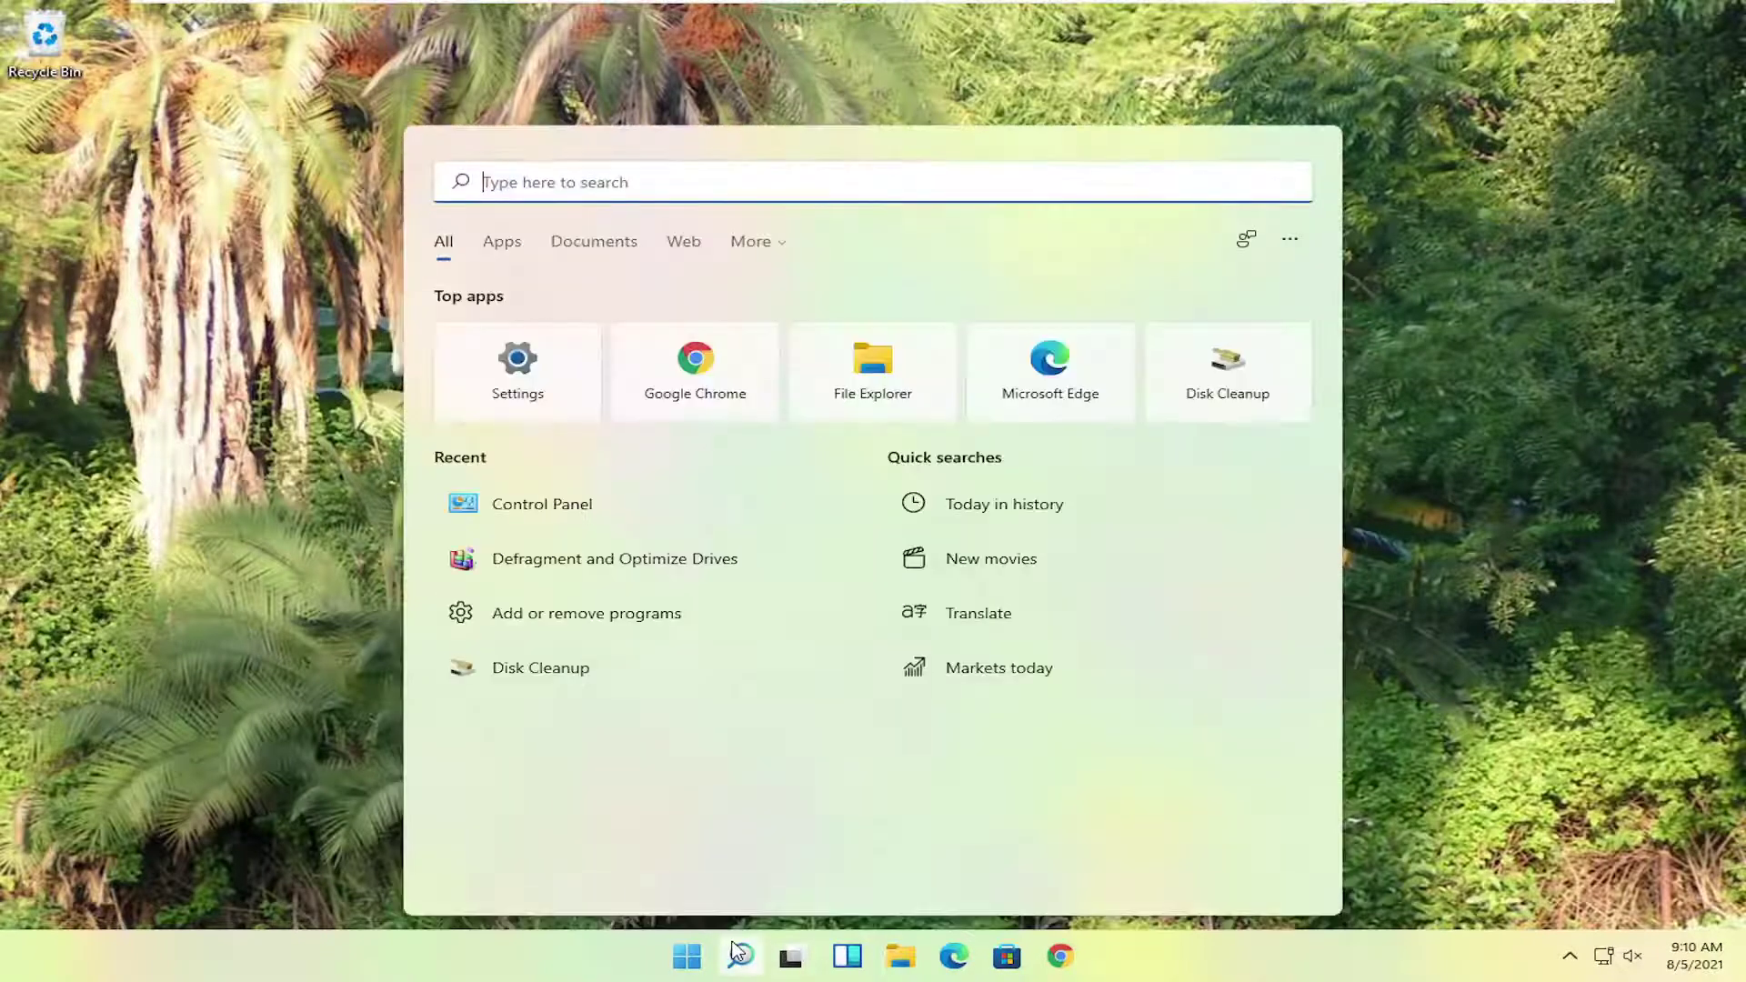
{"action": "type", "text": "adju"}
{"action": "type", "text": "st the appeara"}
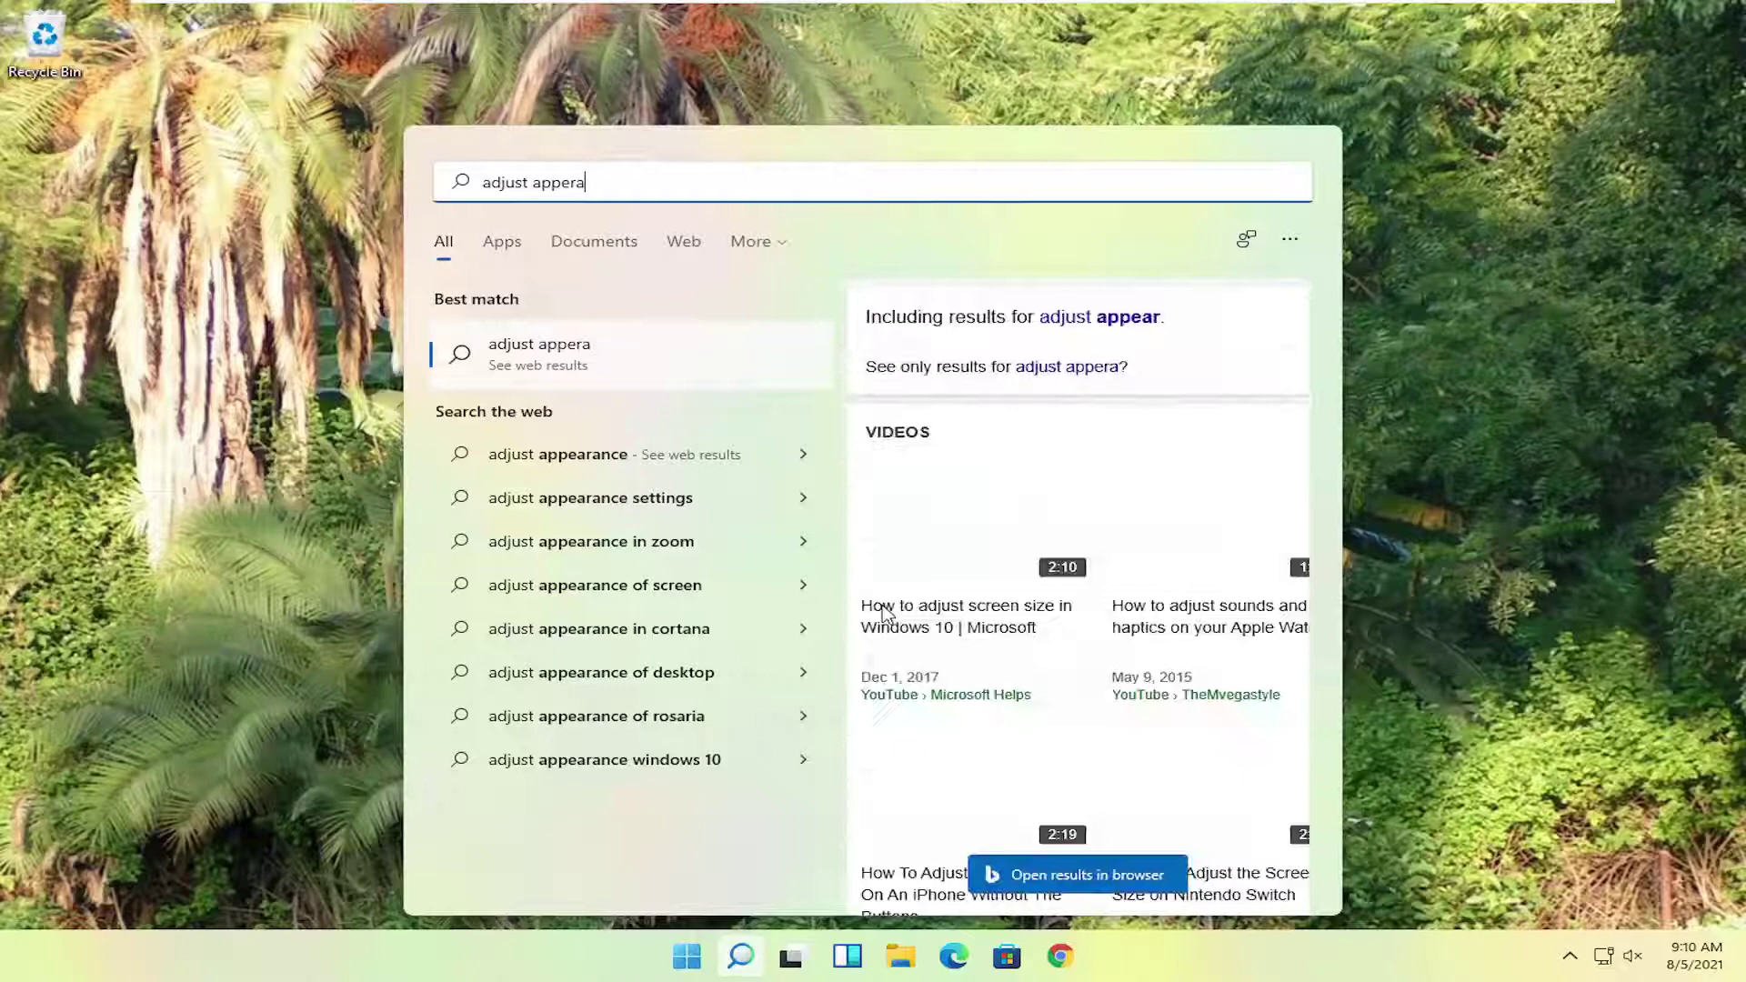
{"action": "key", "text": "BackSpace"}
{"action": "key", "text": "BackSpace"}
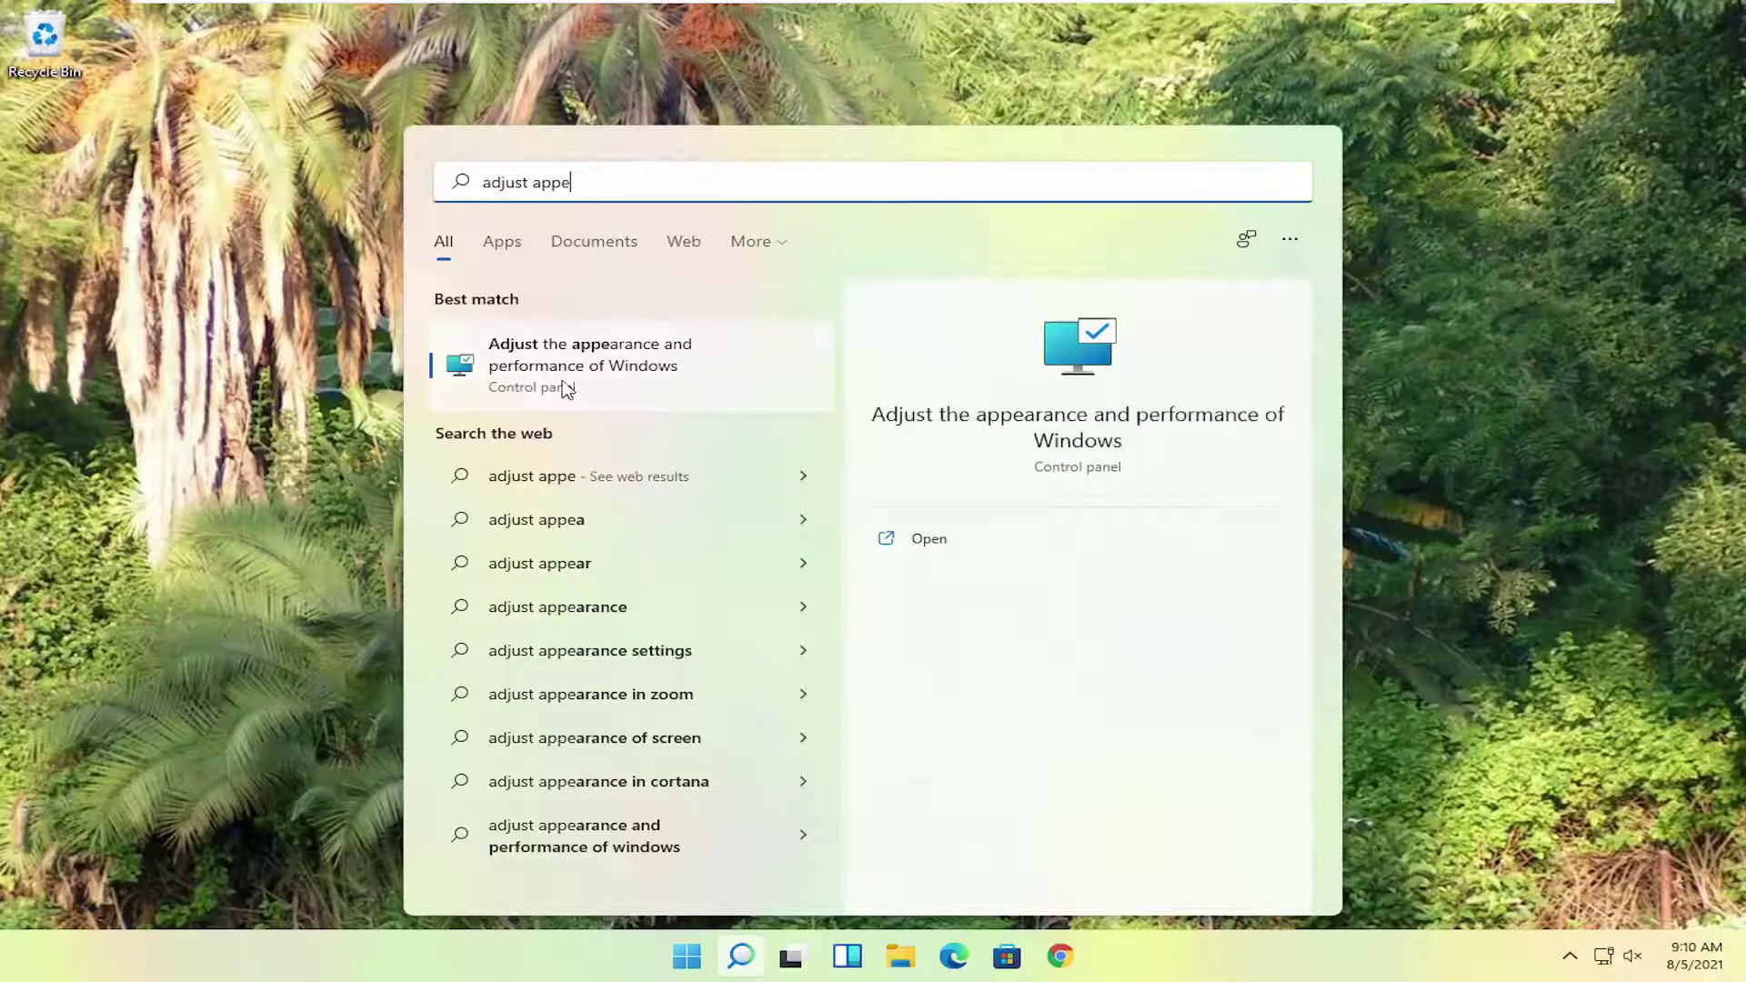
{"action": "left_click", "coordinate": [628, 368]}
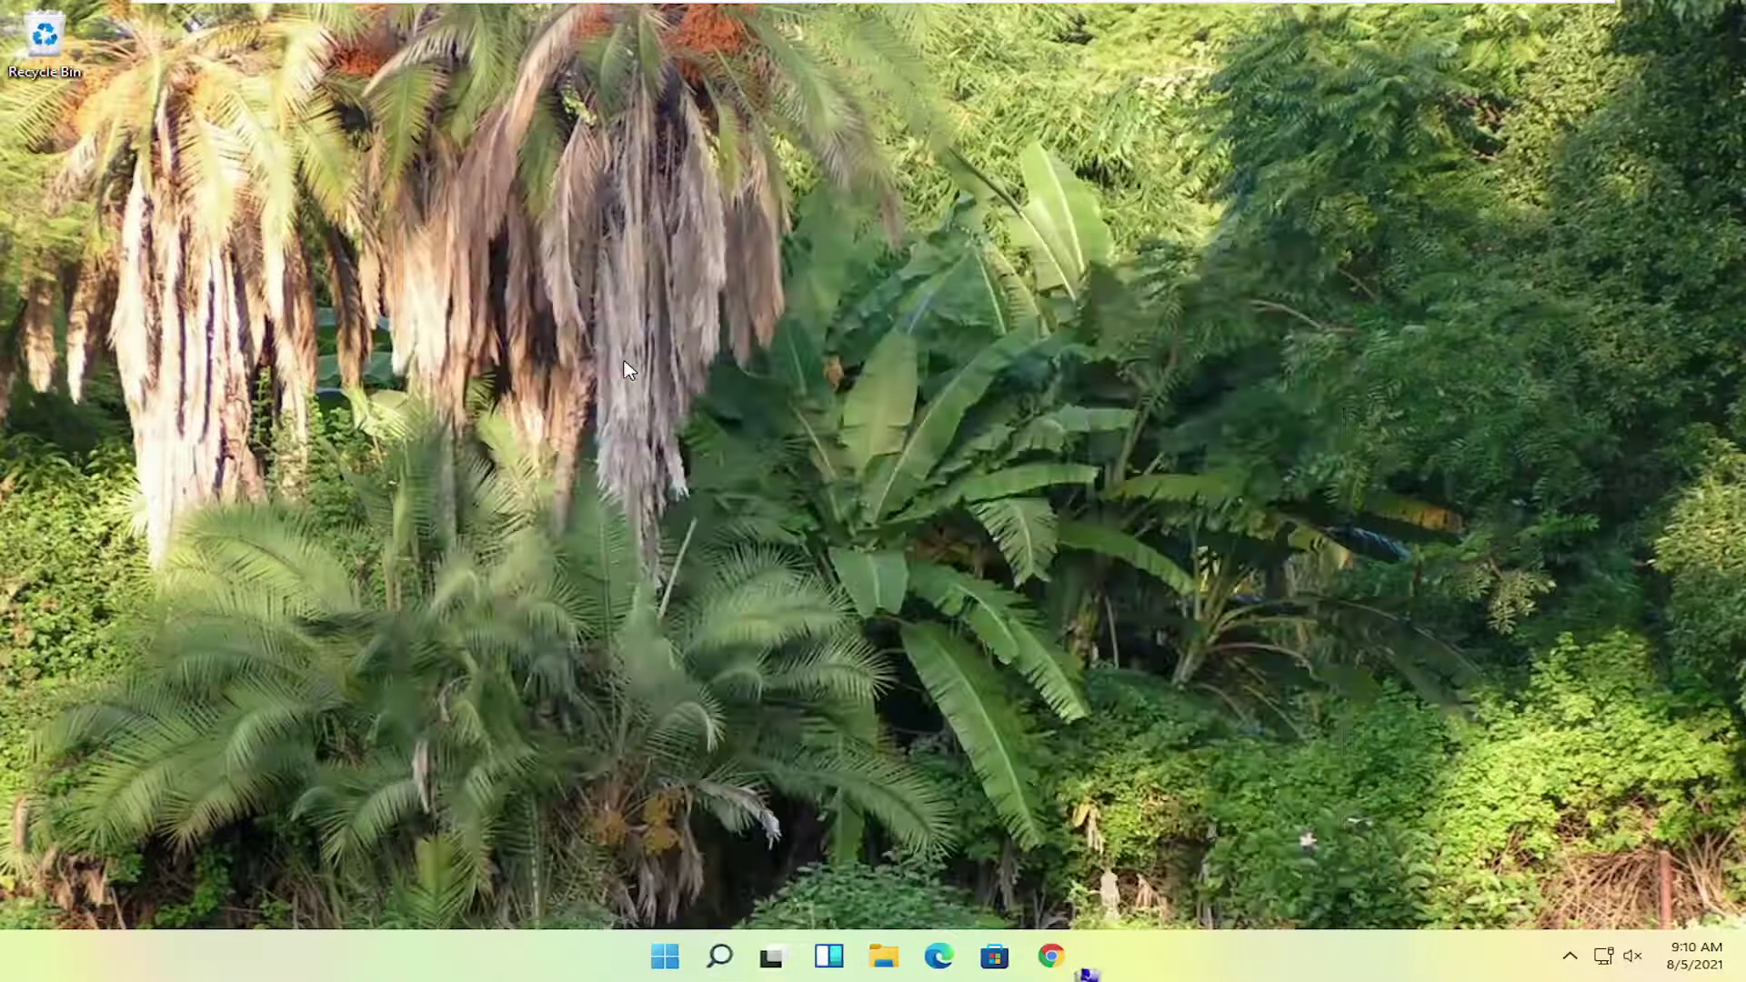
{"action": "left_click_drag", "start_coordinate": [551, 229], "coordinate": [888, 141]}
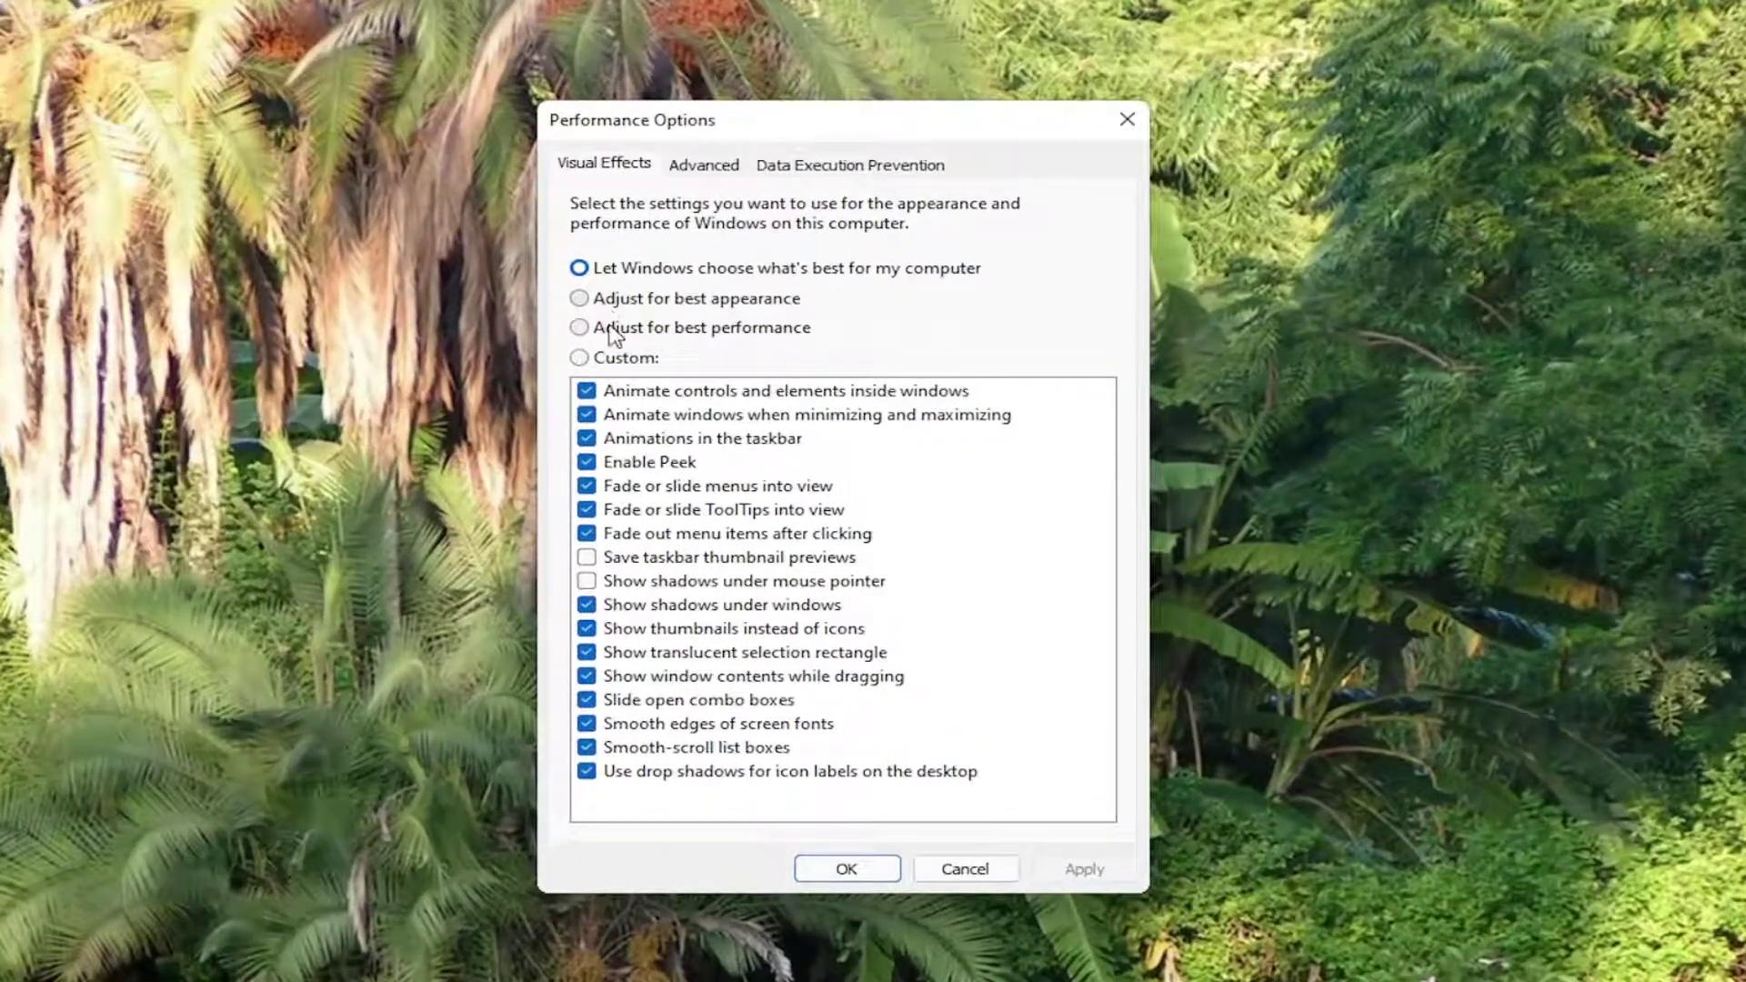
{"action": "left_click", "coordinate": [580, 328]}
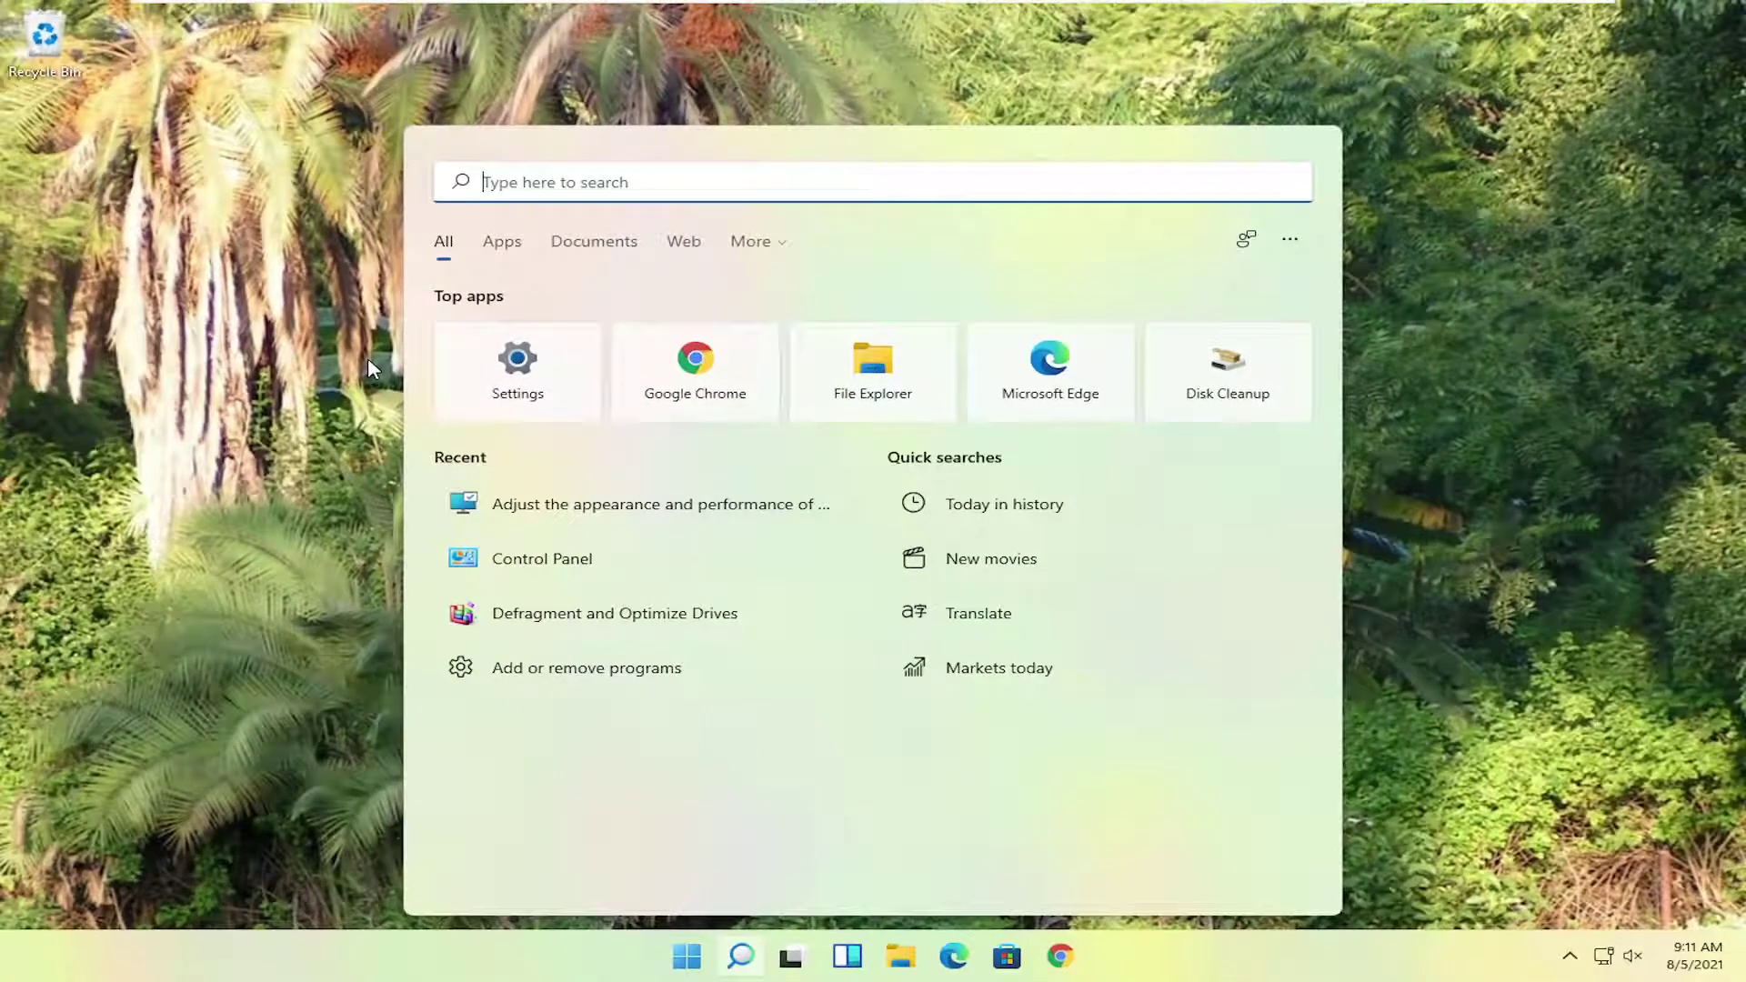
{"action": "type", "text": "cmd"}
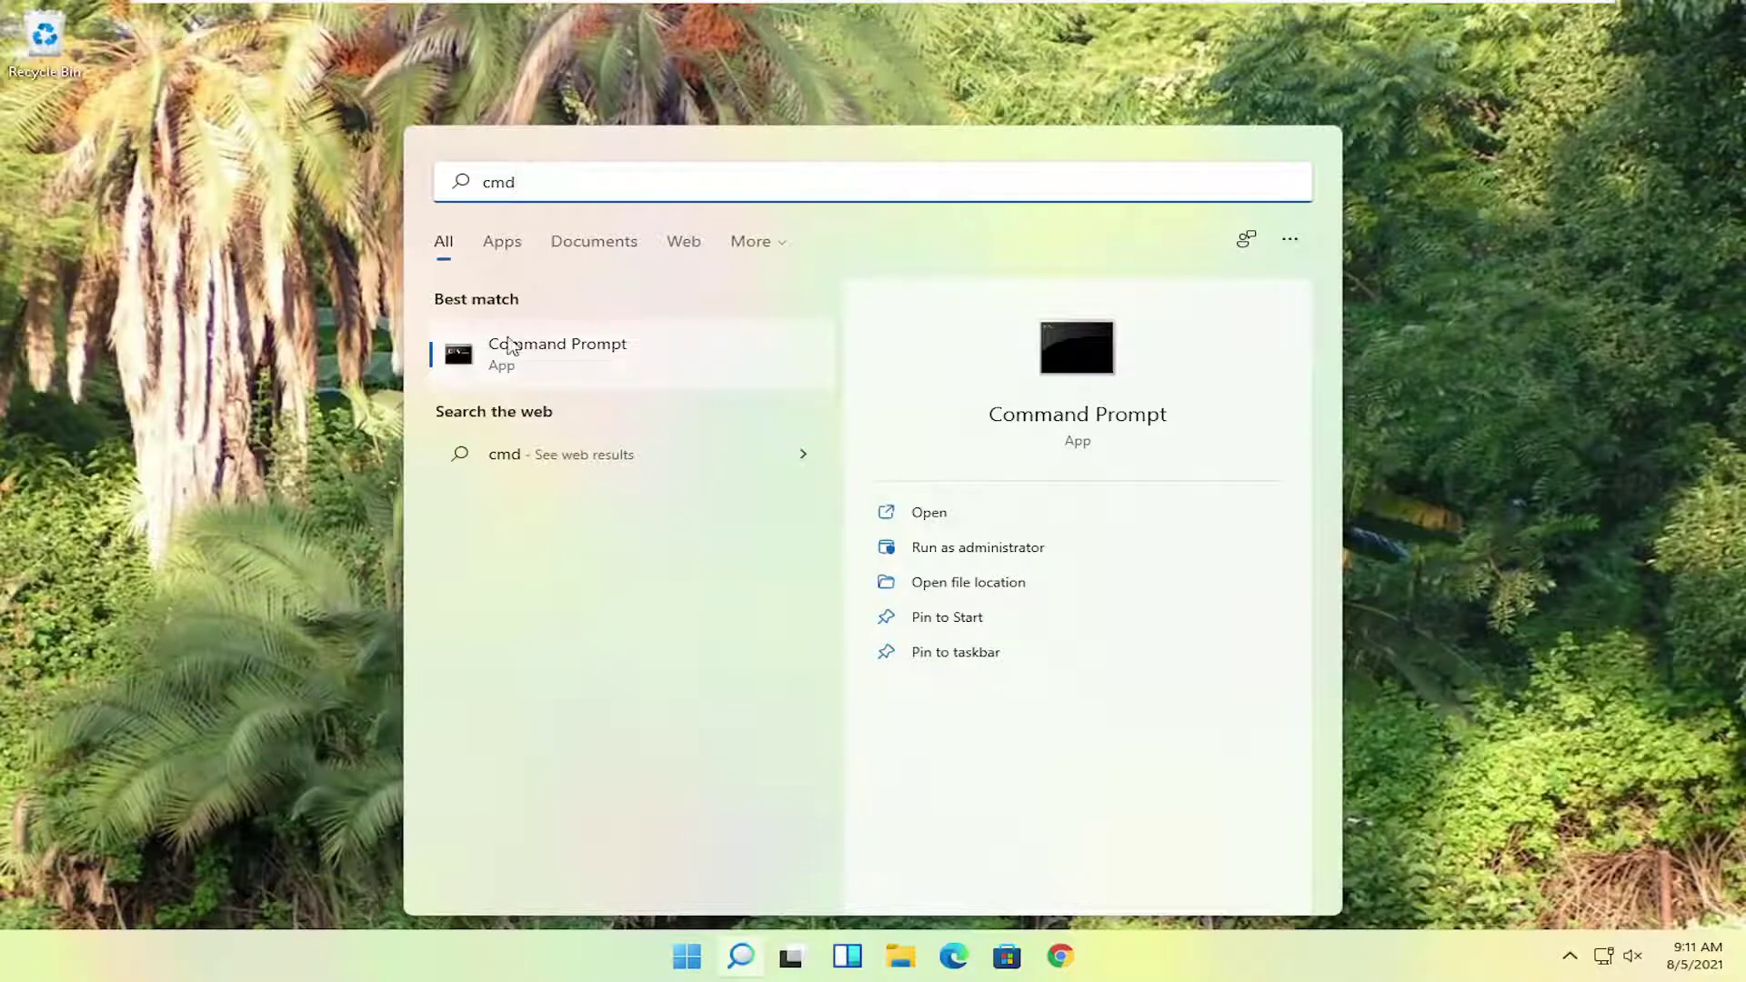
Launch Command Prompt as administrator and run sfc /scannow.
{"action": "right_click", "coordinate": [563, 358]}
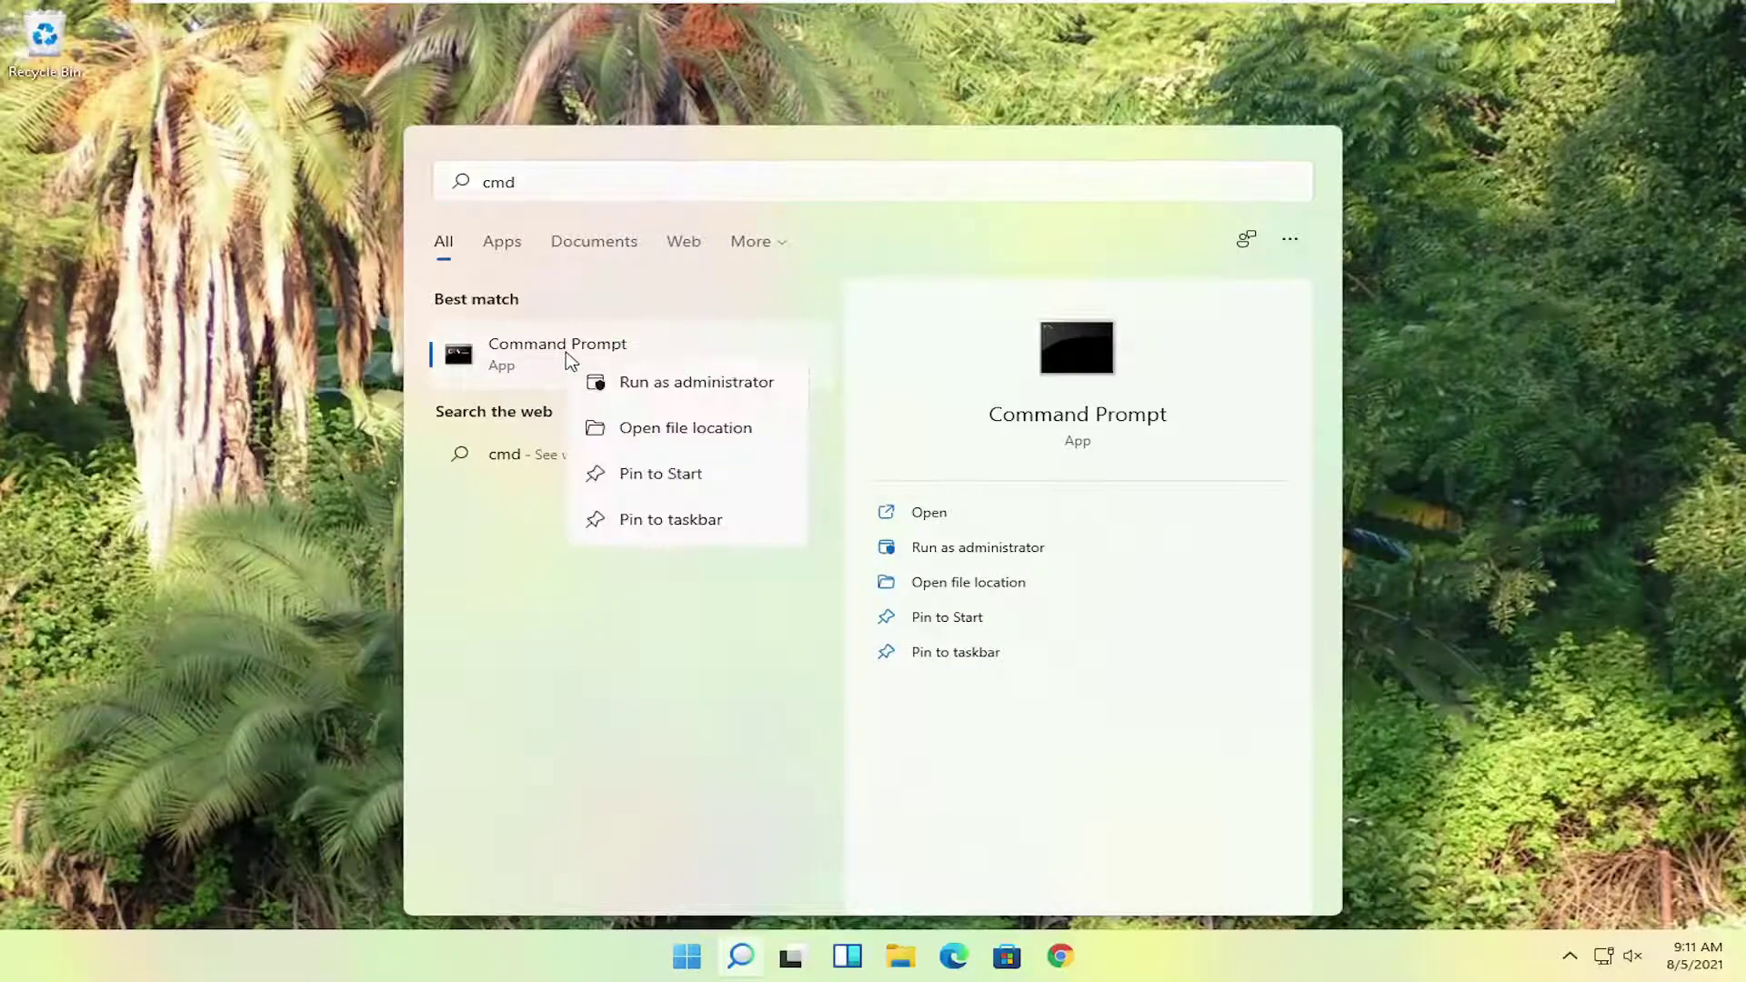
{"action": "left_click", "coordinate": [666, 388]}
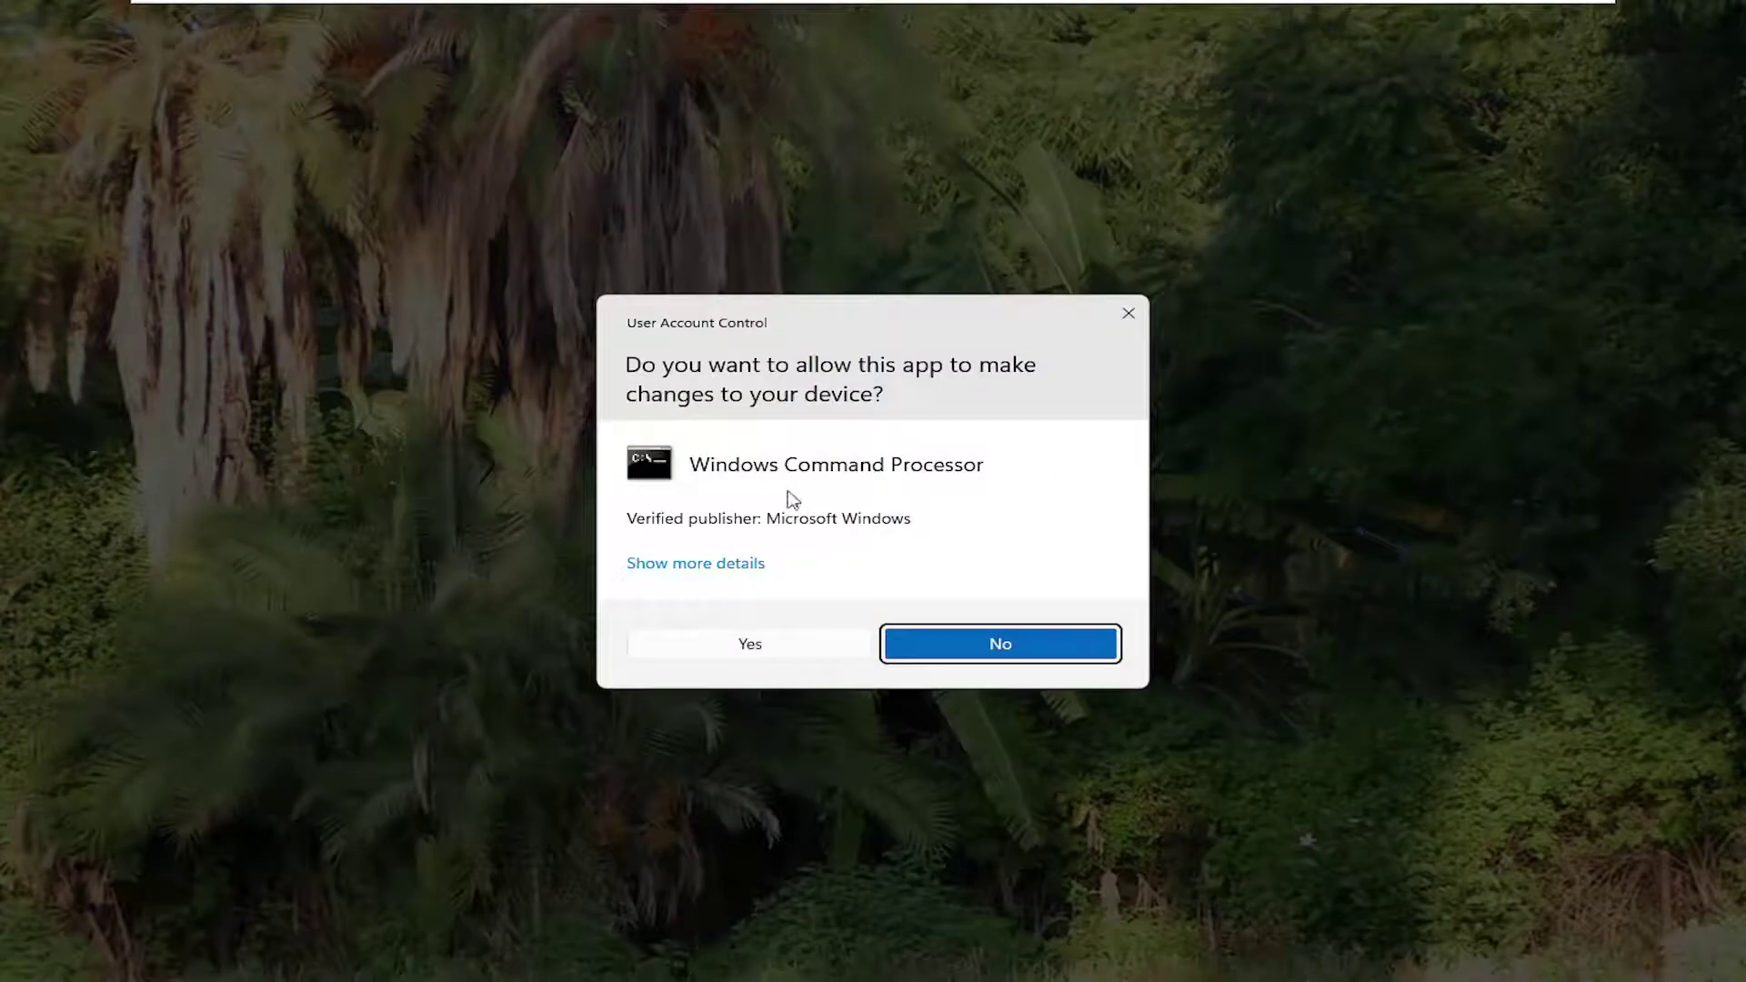
{"action": "left_click", "coordinate": [748, 645]}
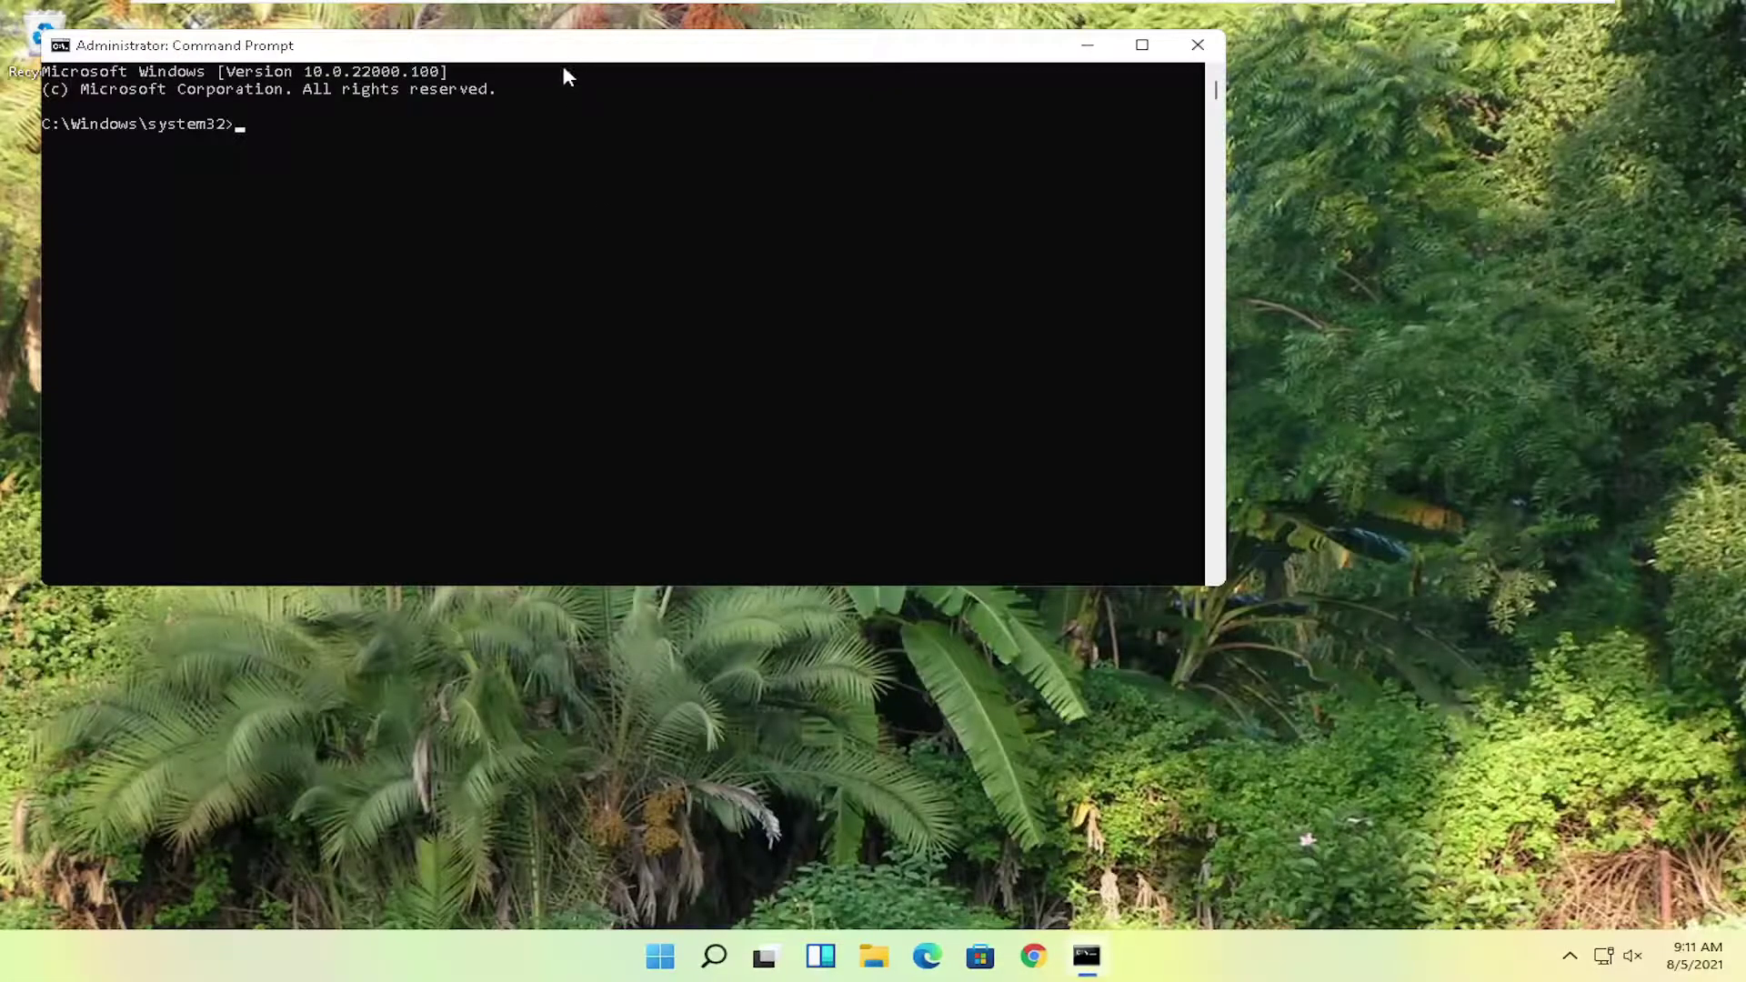
{"action": "left_click_drag", "start_coordinate": [564, 64], "coordinate": [755, 164]}
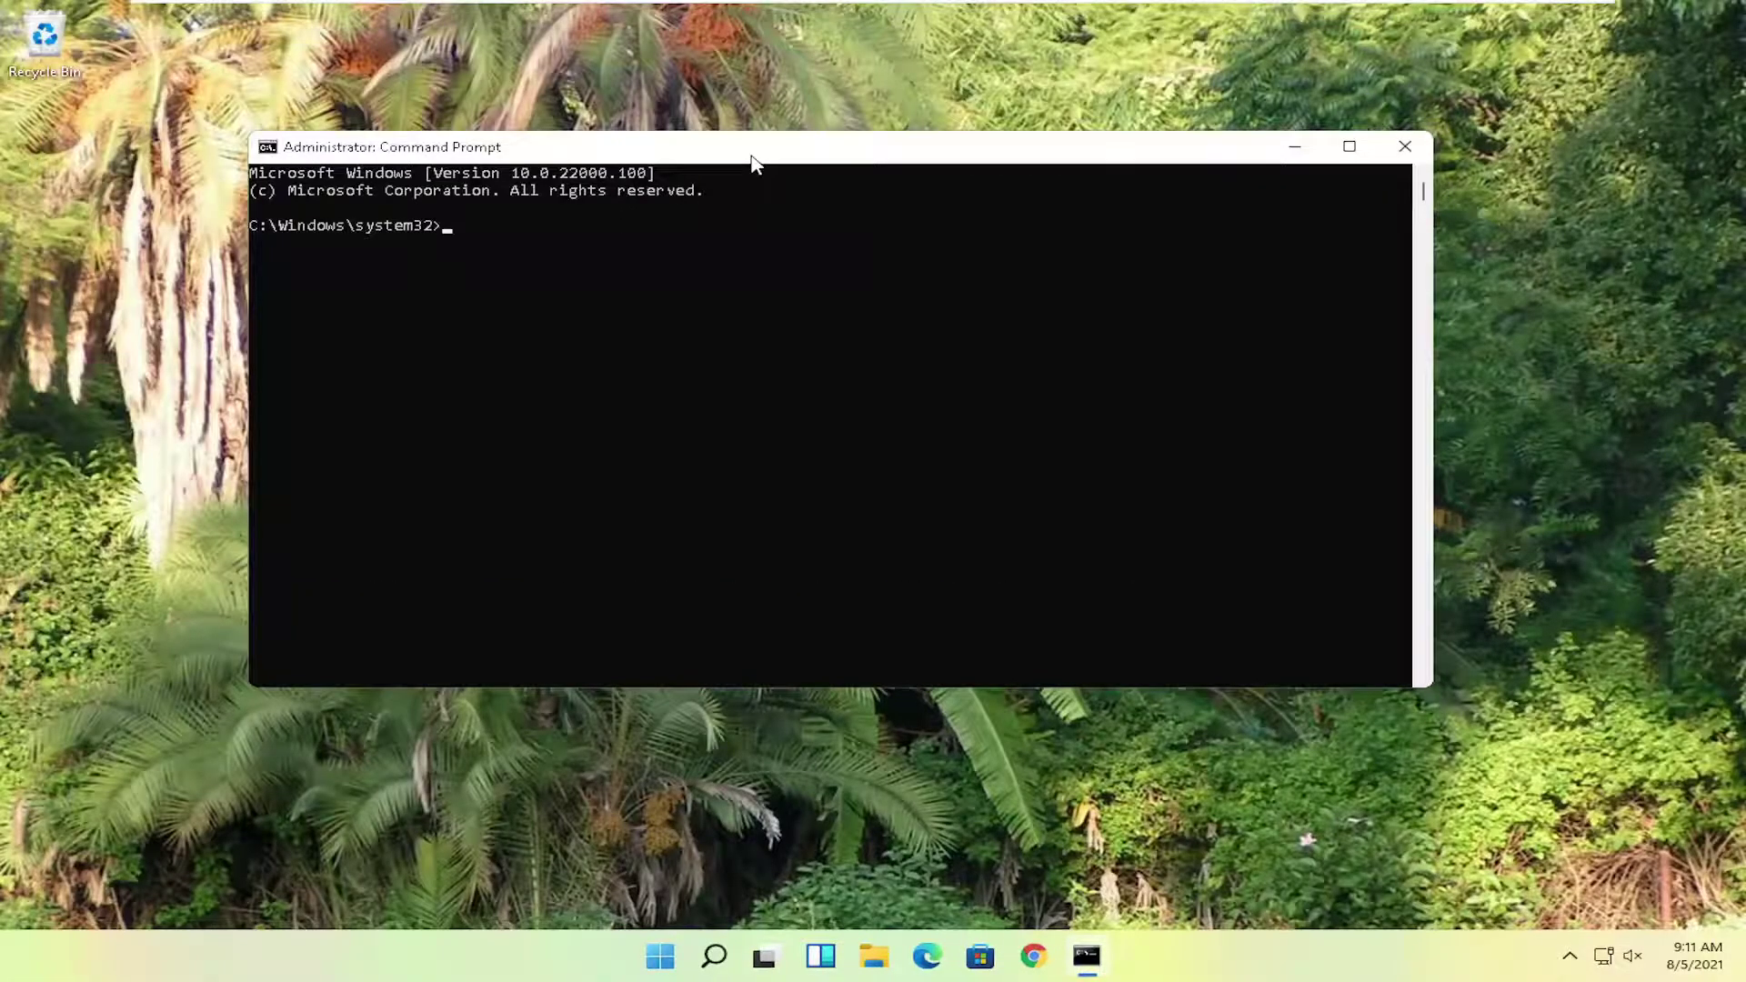
{"action": "type", "text": "sfc /sc"}
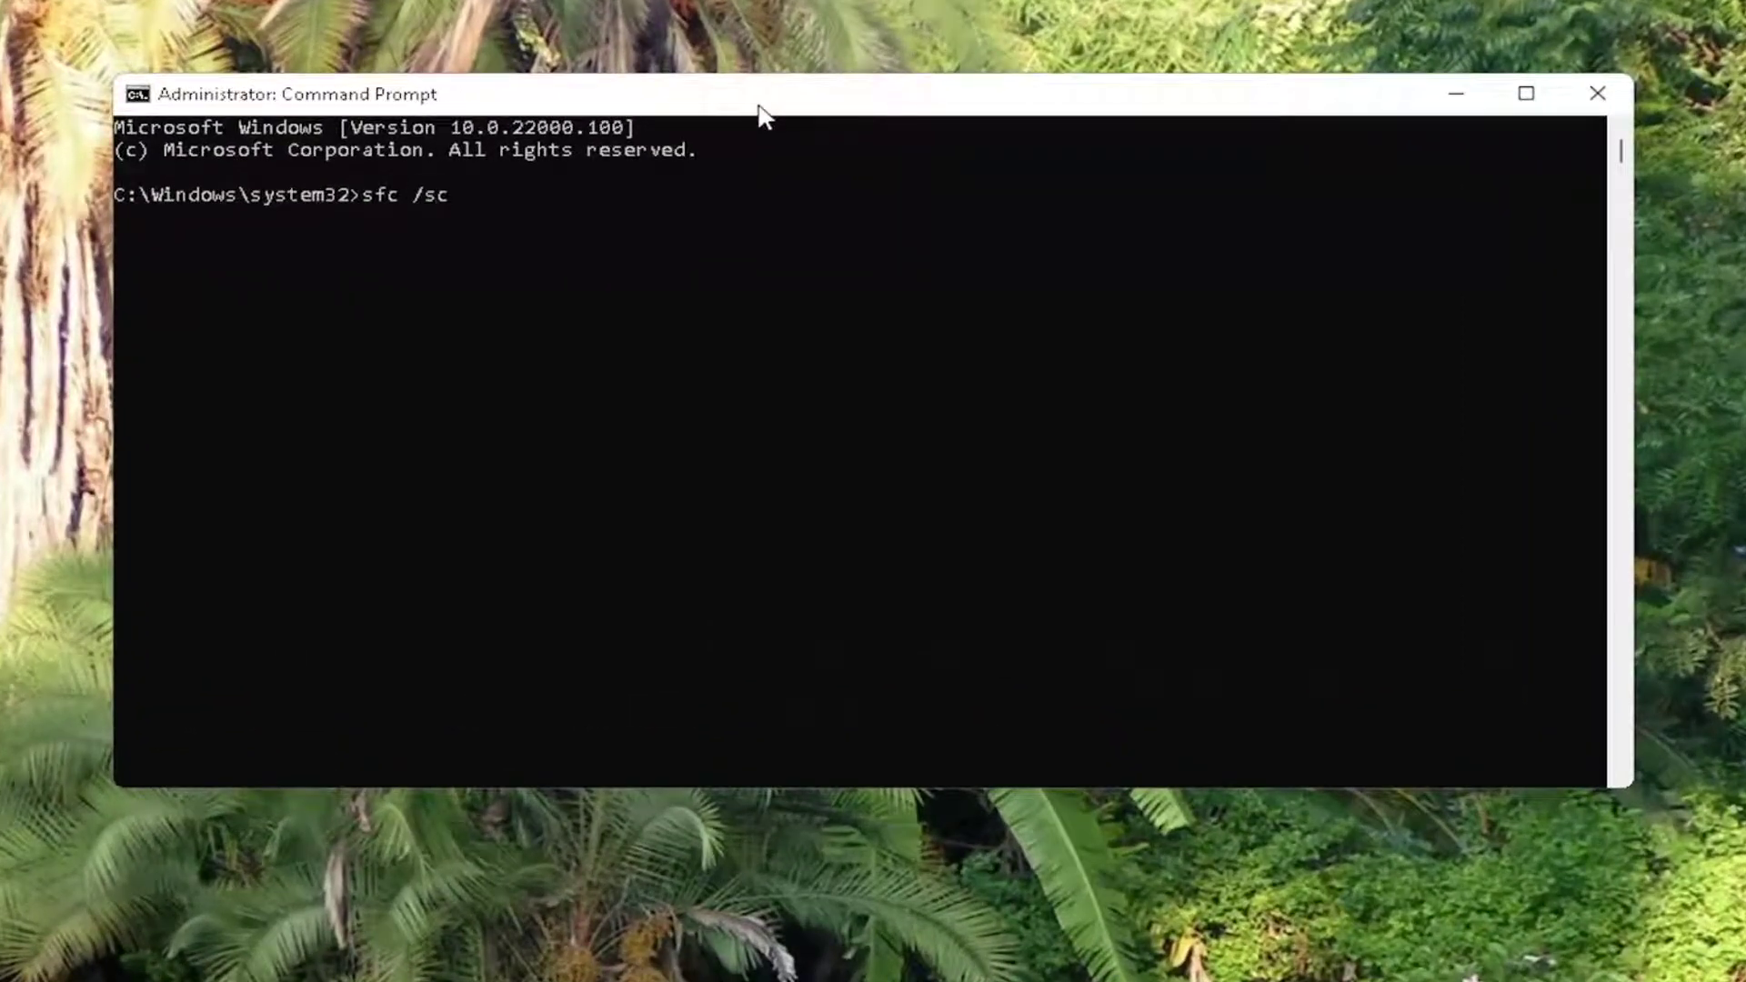
{"action": "type", "text": "annow"}
{"action": "key", "text": "Return"}
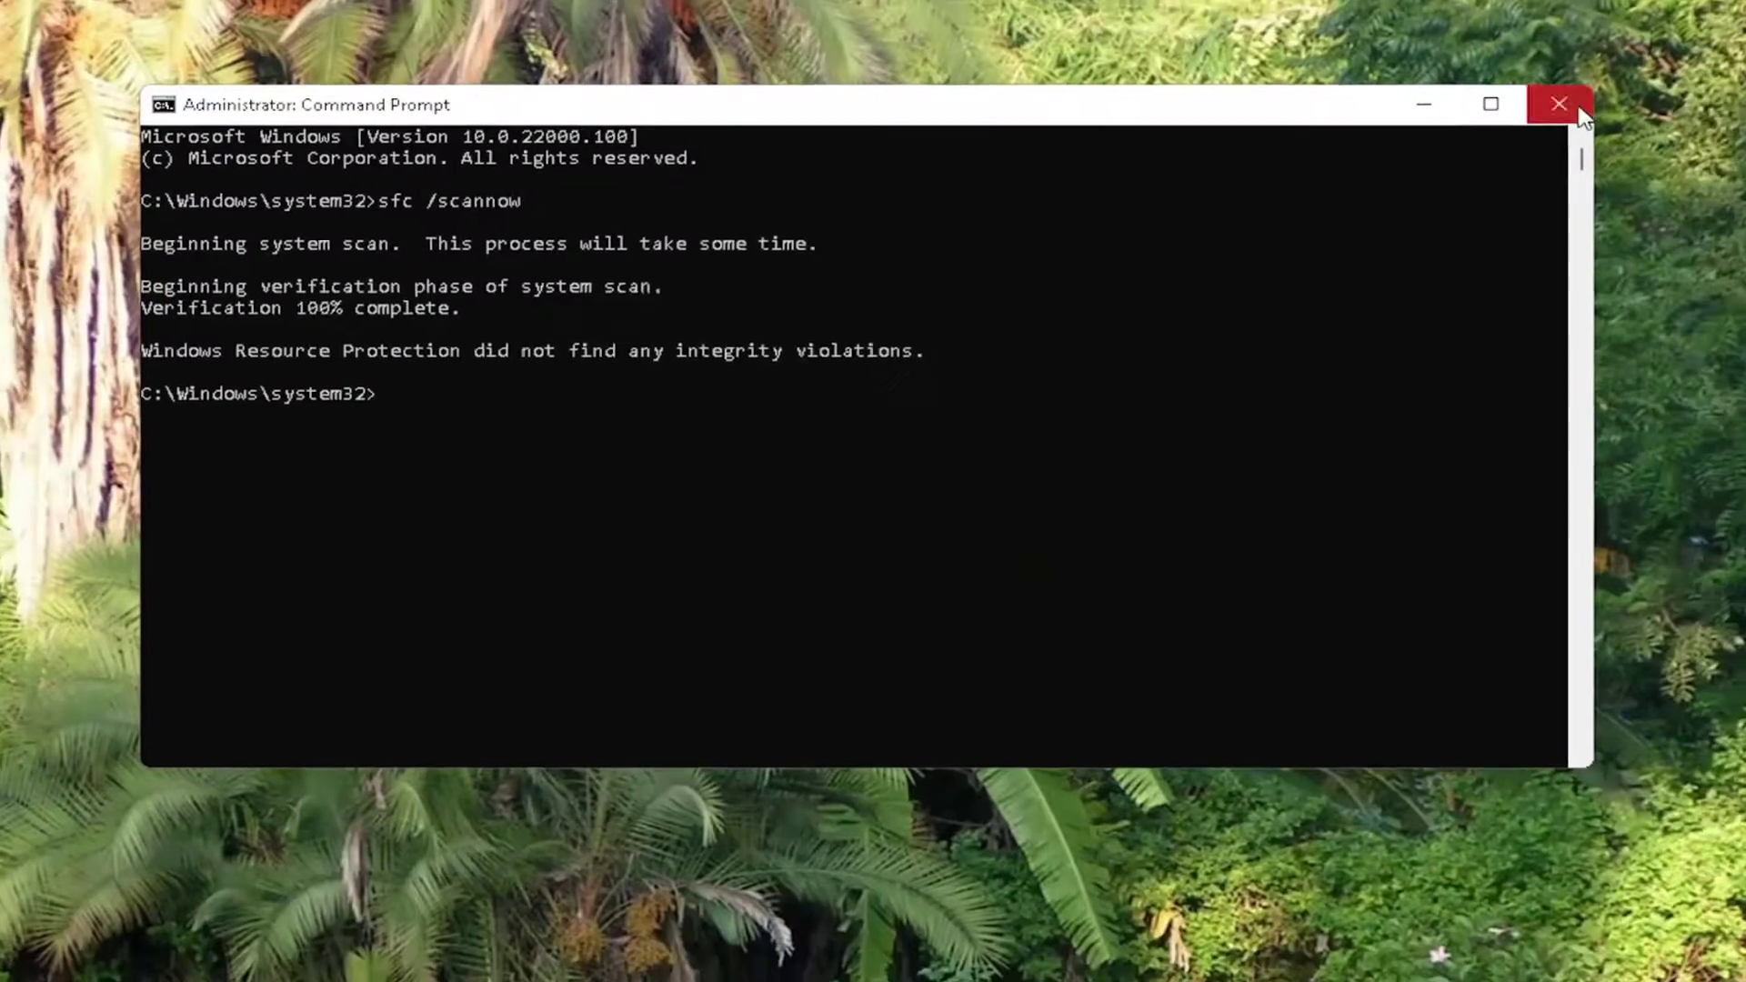
Close the command window and bring up the Start power menu's shut down and restart choices.
{"action": "left_click", "coordinate": [1597, 93]}
{"action": "right_click", "coordinate": [687, 957]}
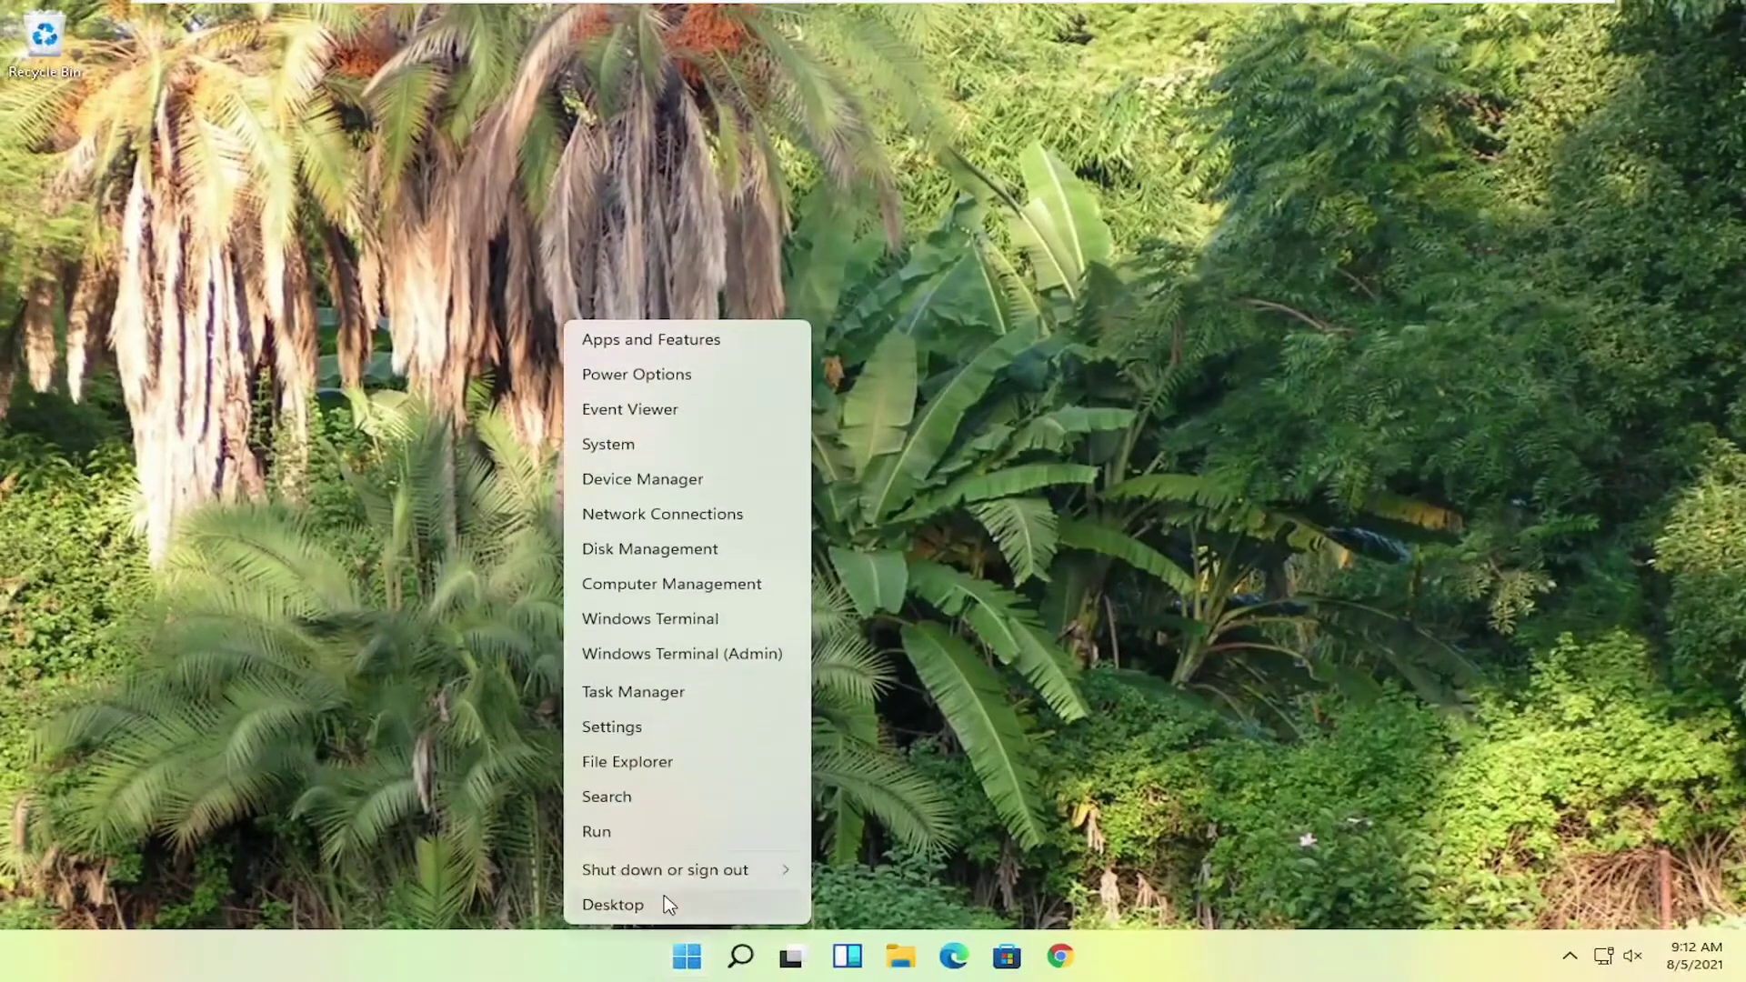
{"action": "left_click", "coordinate": [719, 868]}
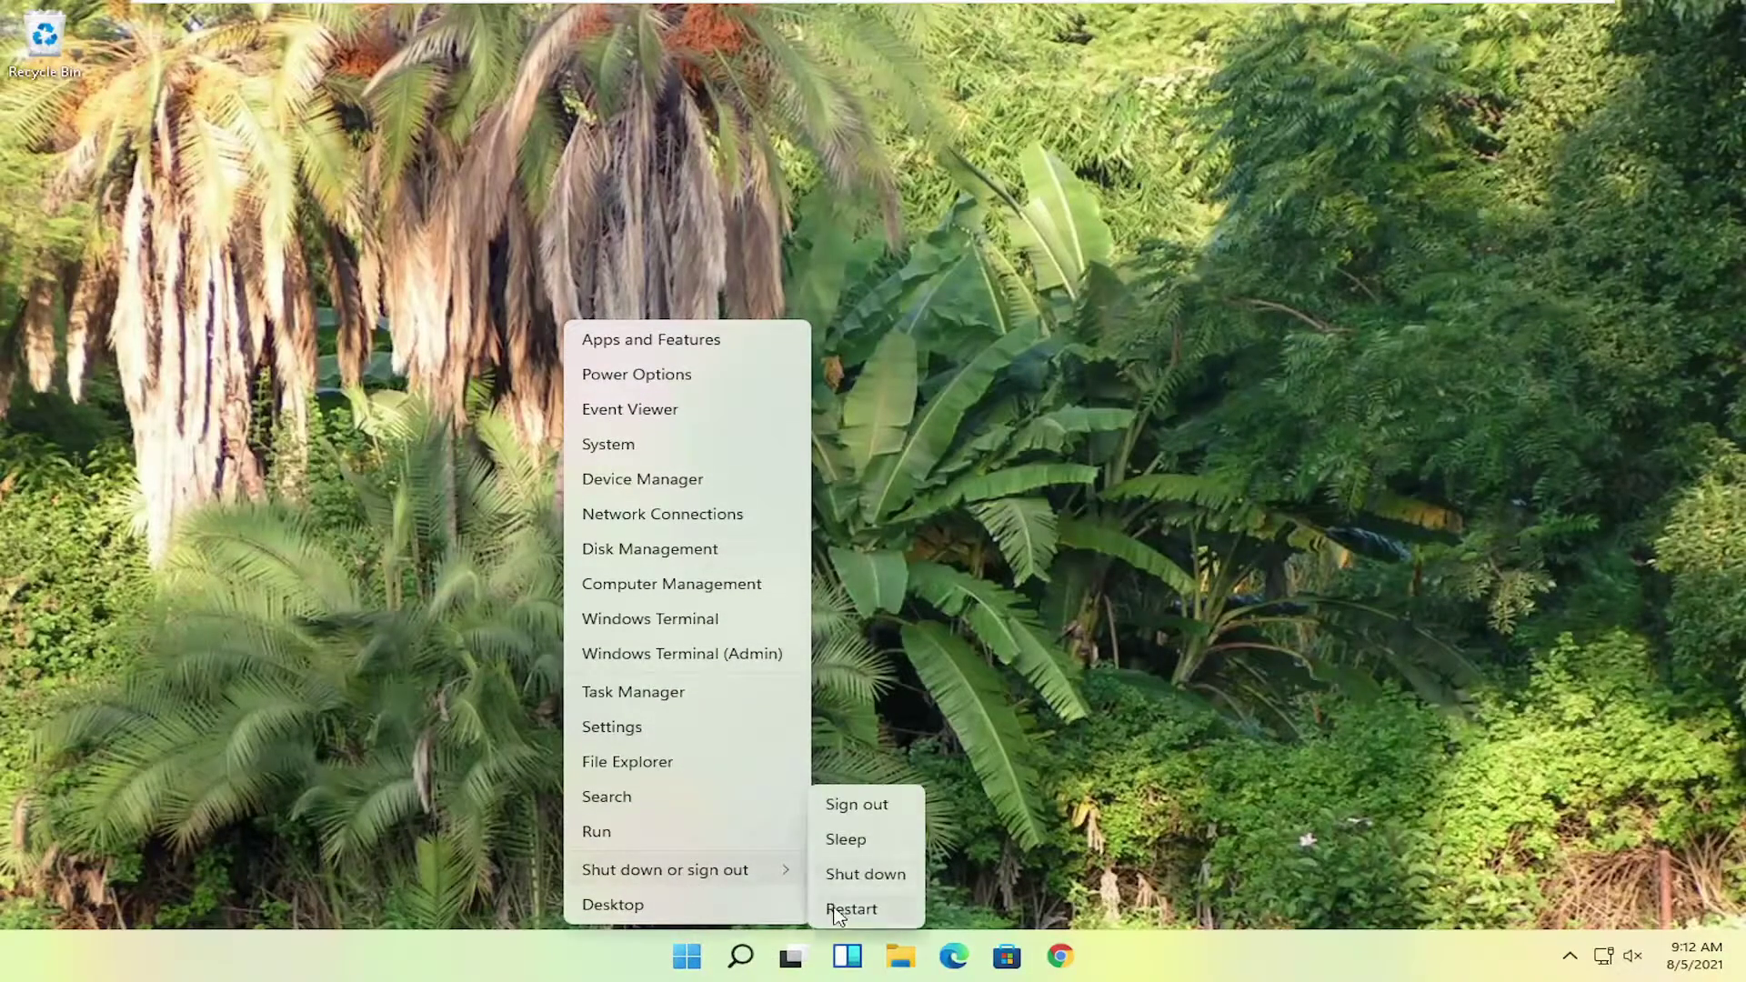